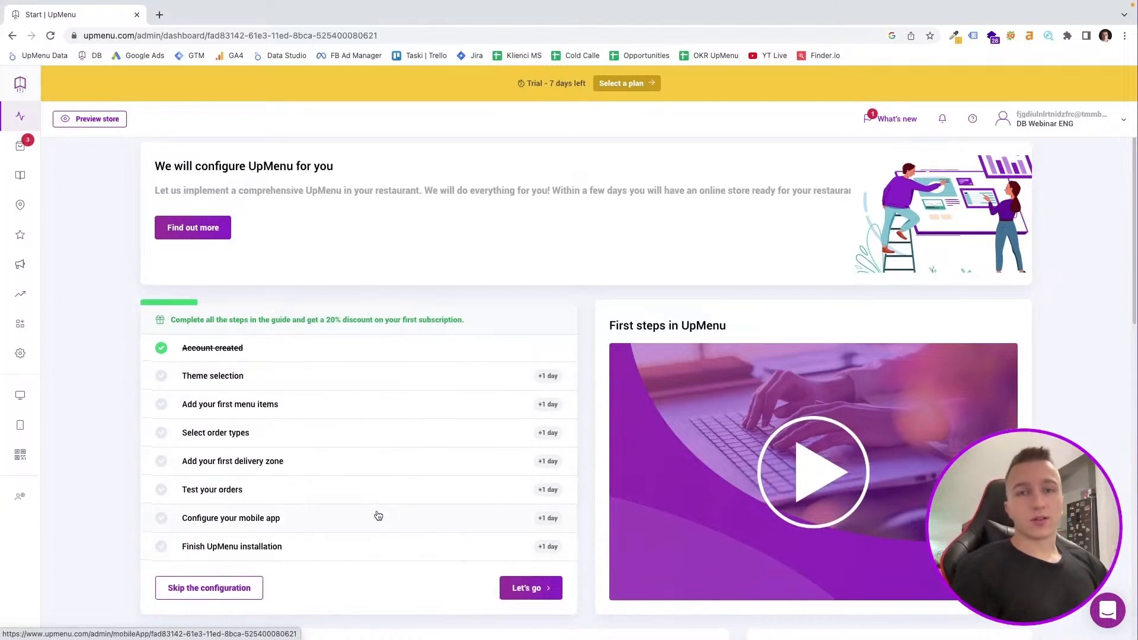
Open the shop's Theme settings and show the templates for owners who don't have their own website
{"action": "scroll", "coordinate": [376, 516], "scroll_direction": "up", "scroll_amount": 2}
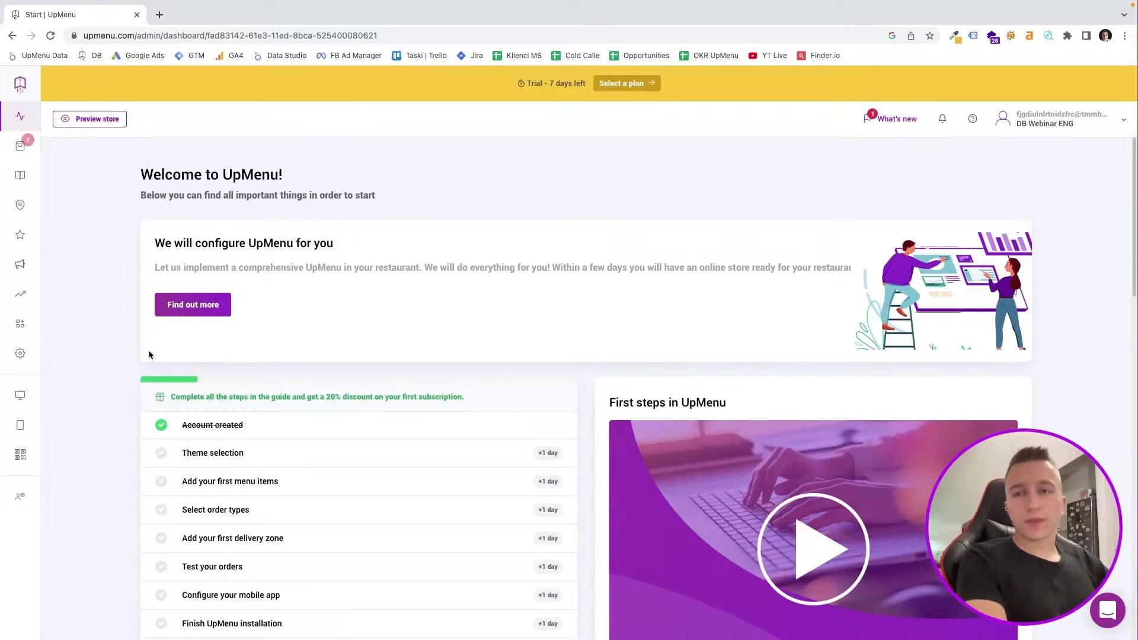
{"action": "mouse_move", "coordinate": [29, 401]}
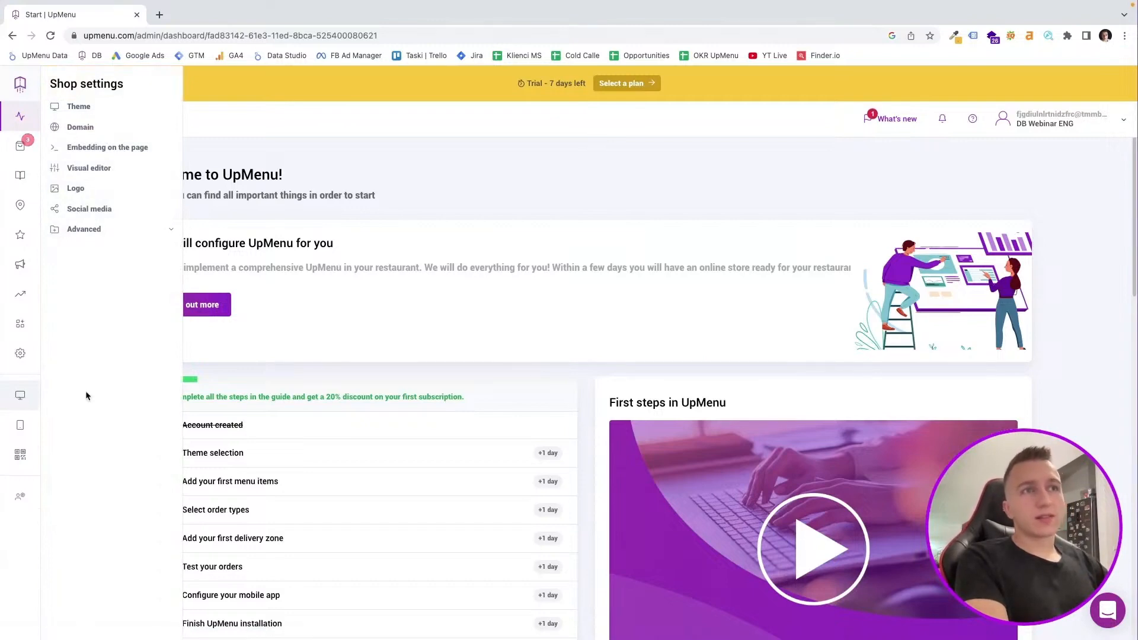
{"action": "left_click", "coordinate": [76, 107]}
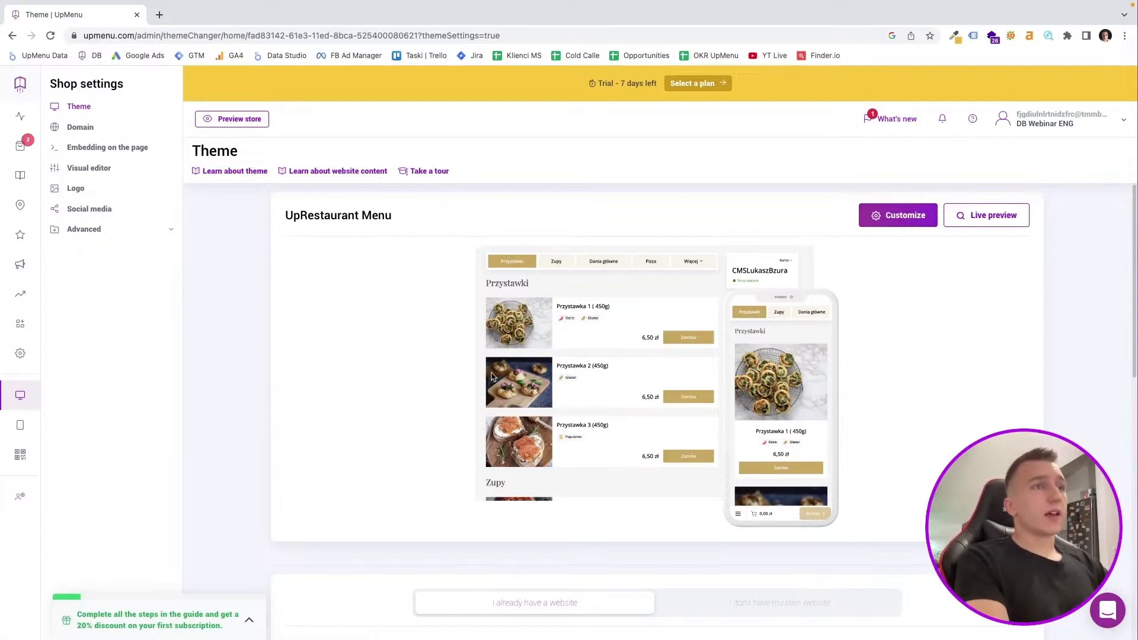
{"action": "scroll", "coordinate": [725, 390], "scroll_direction": "down", "scroll_amount": 10}
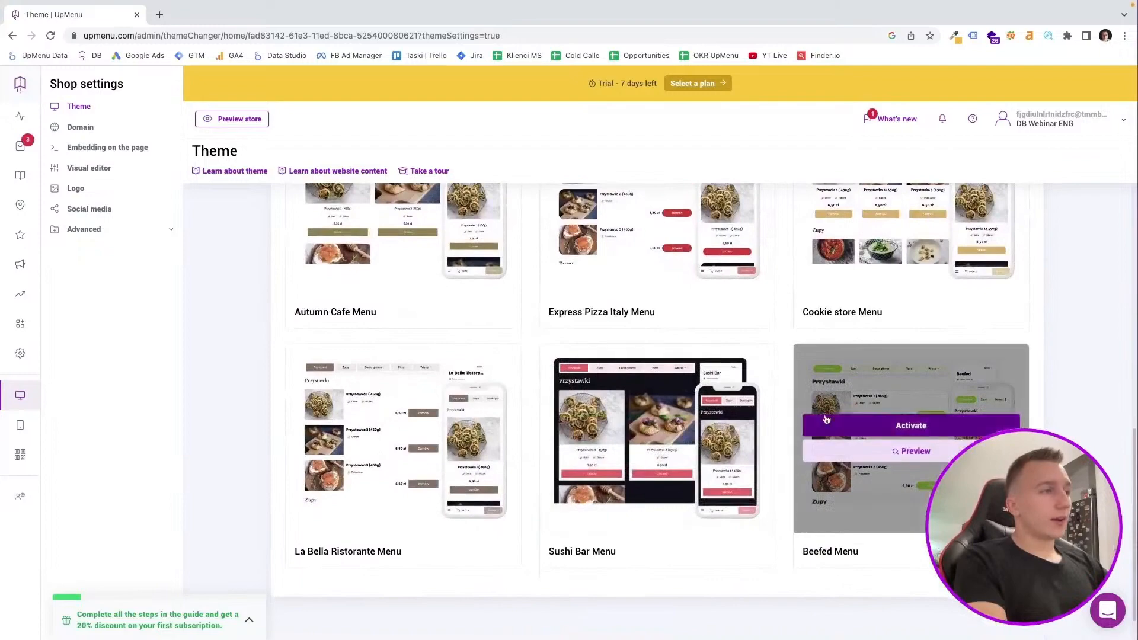
{"action": "scroll", "coordinate": [859, 367], "scroll_direction": "up", "scroll_amount": 4}
{"action": "left_click", "coordinate": [788, 293]}
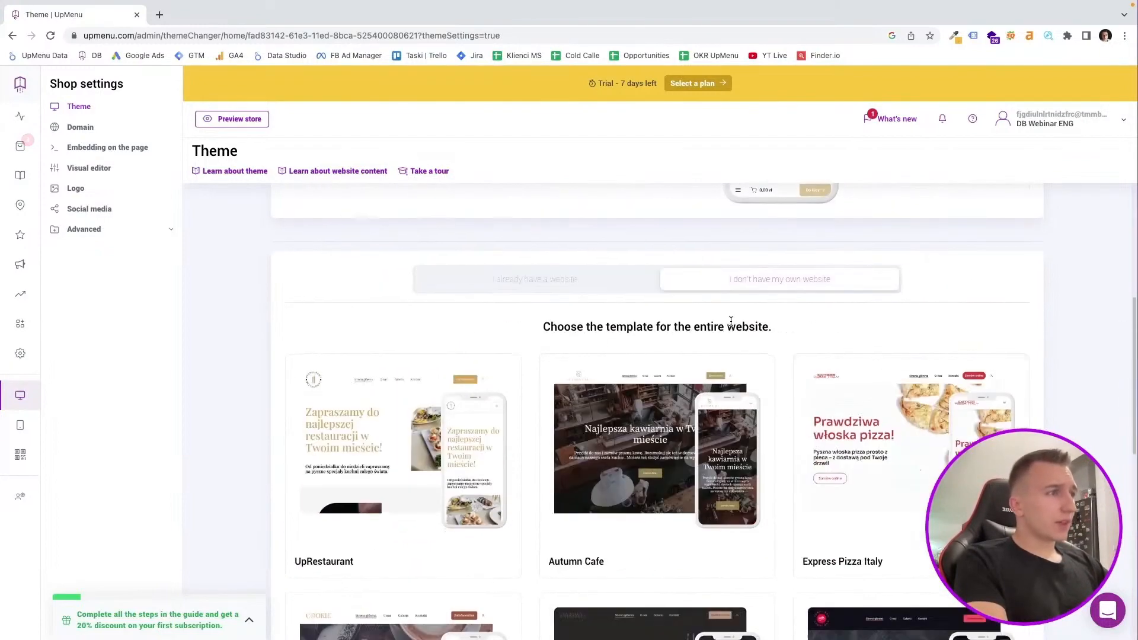
Examine the templates for the entire website and compare them with the active UpRestaurant Menu theme
{"action": "scroll", "coordinate": [844, 419], "scroll_direction": "down", "scroll_amount": 6}
{"action": "scroll", "coordinate": [848, 396], "scroll_direction": "down", "scroll_amount": 2}
{"action": "scroll", "coordinate": [889, 356], "scroll_direction": "up", "scroll_amount": 6}
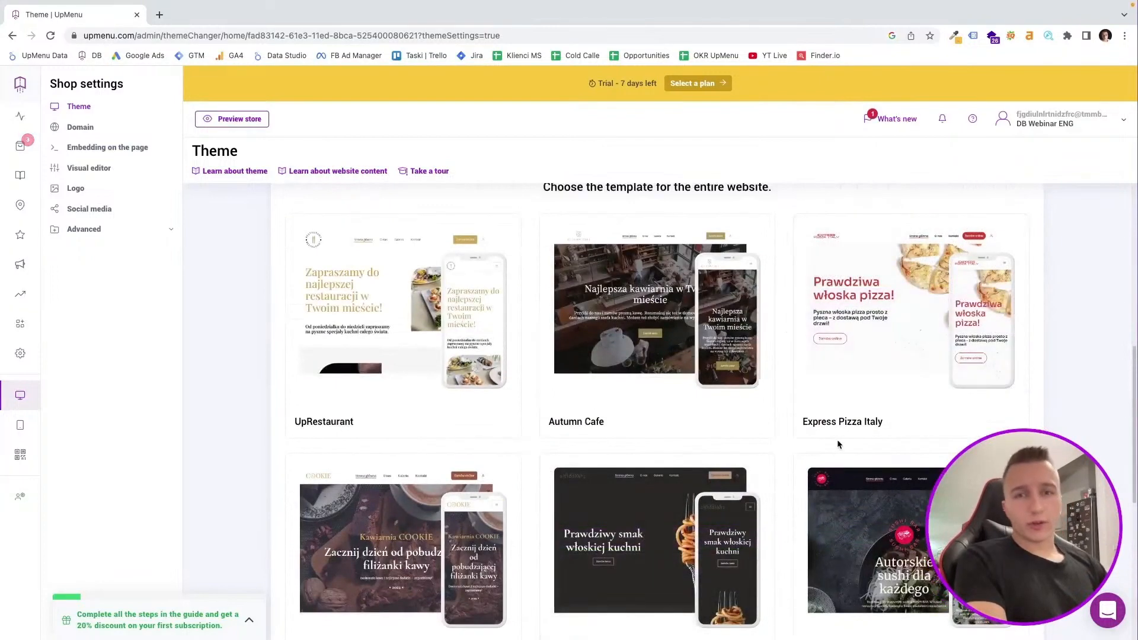
{"action": "mouse_move", "coordinate": [704, 390]}
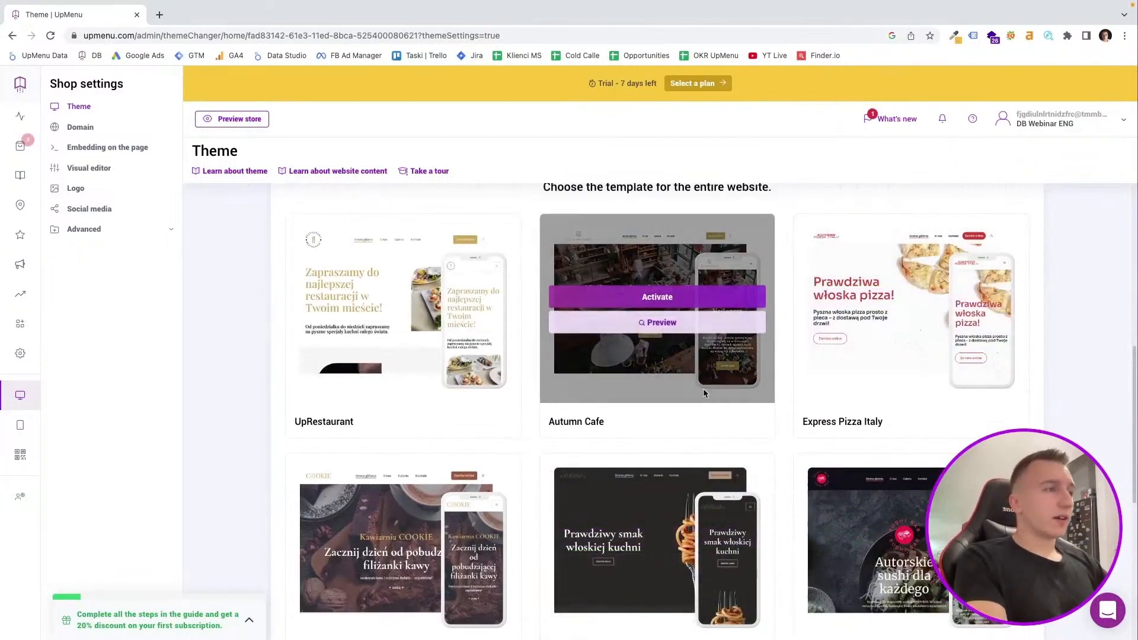
{"action": "scroll", "coordinate": [355, 356], "scroll_direction": "up", "scroll_amount": 4}
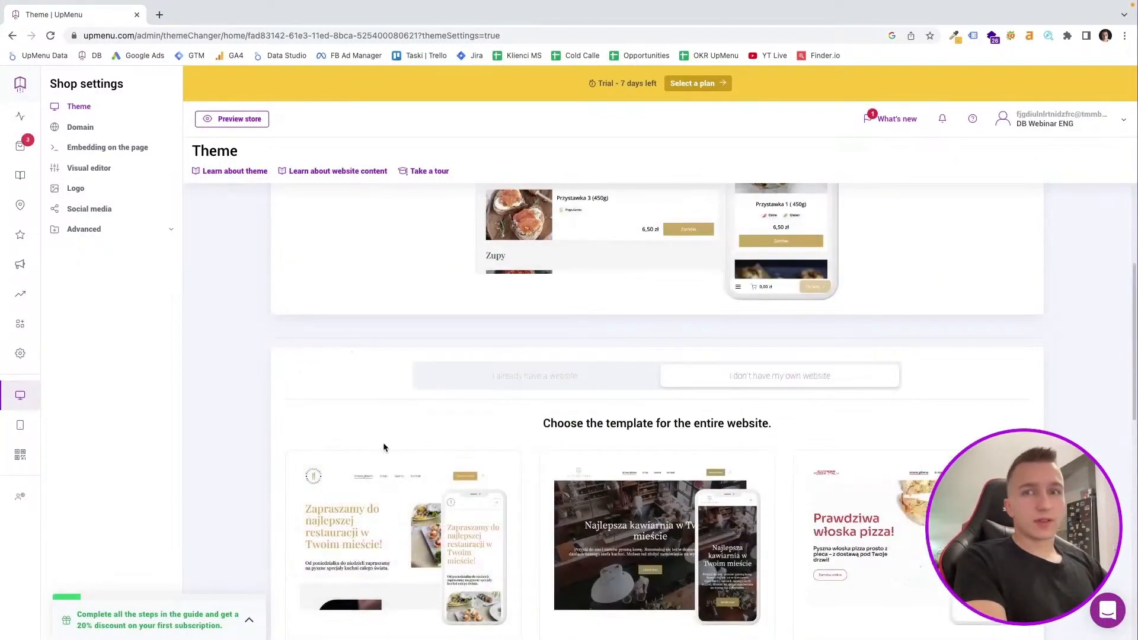
{"action": "scroll", "coordinate": [379, 441], "scroll_direction": "up", "scroll_amount": 4}
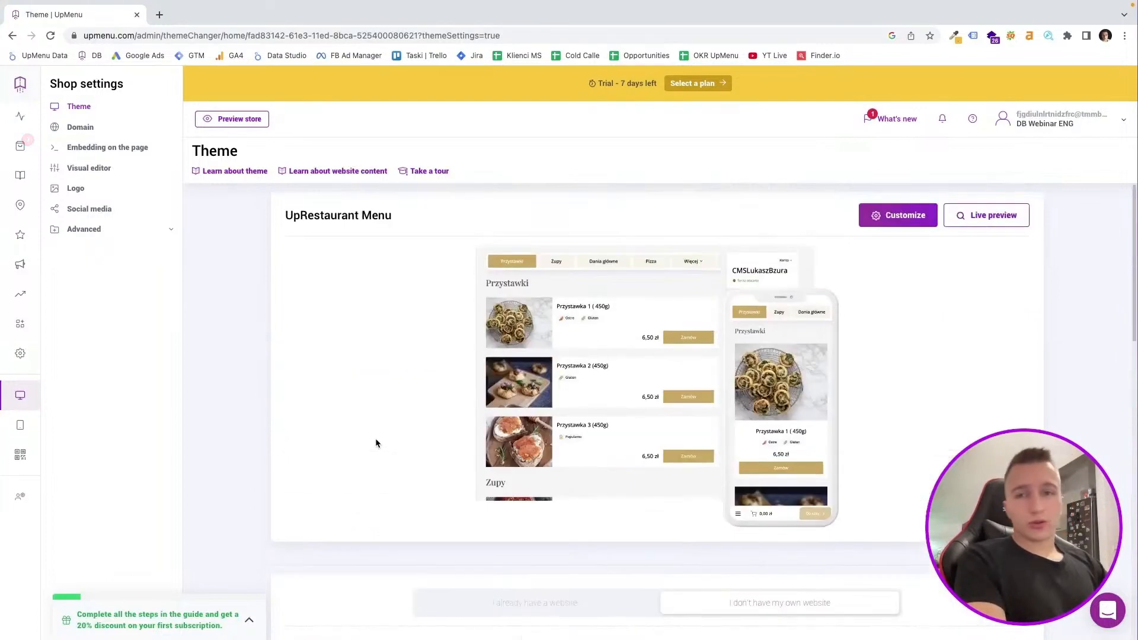
{"action": "scroll", "coordinate": [448, 420], "scroll_direction": "down", "scroll_amount": 6}
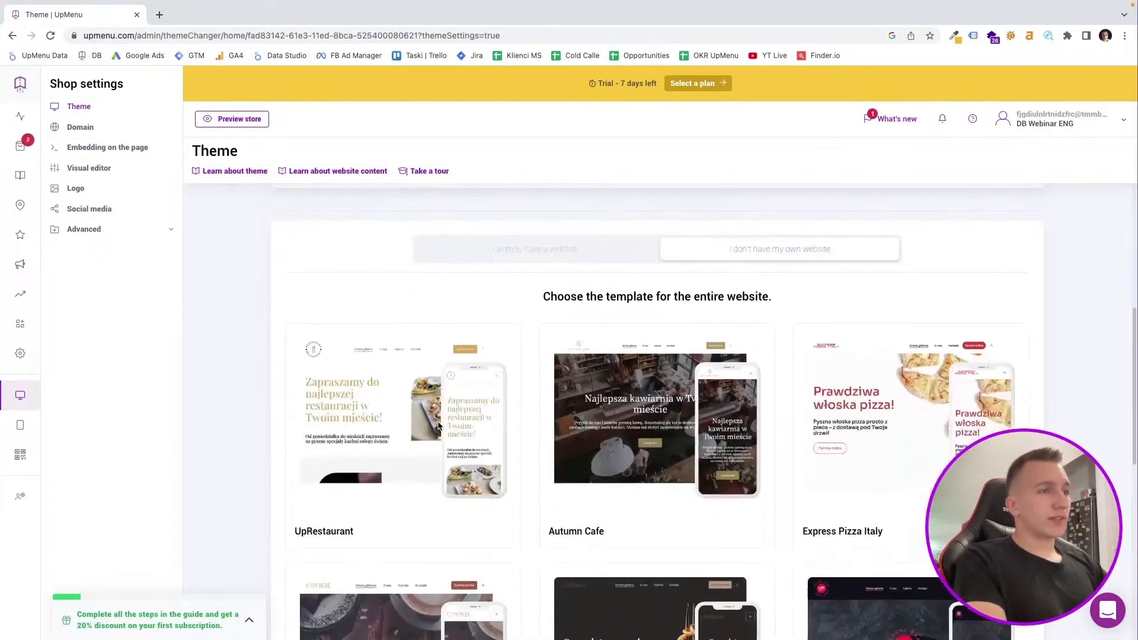
{"action": "mouse_move", "coordinate": [439, 424]}
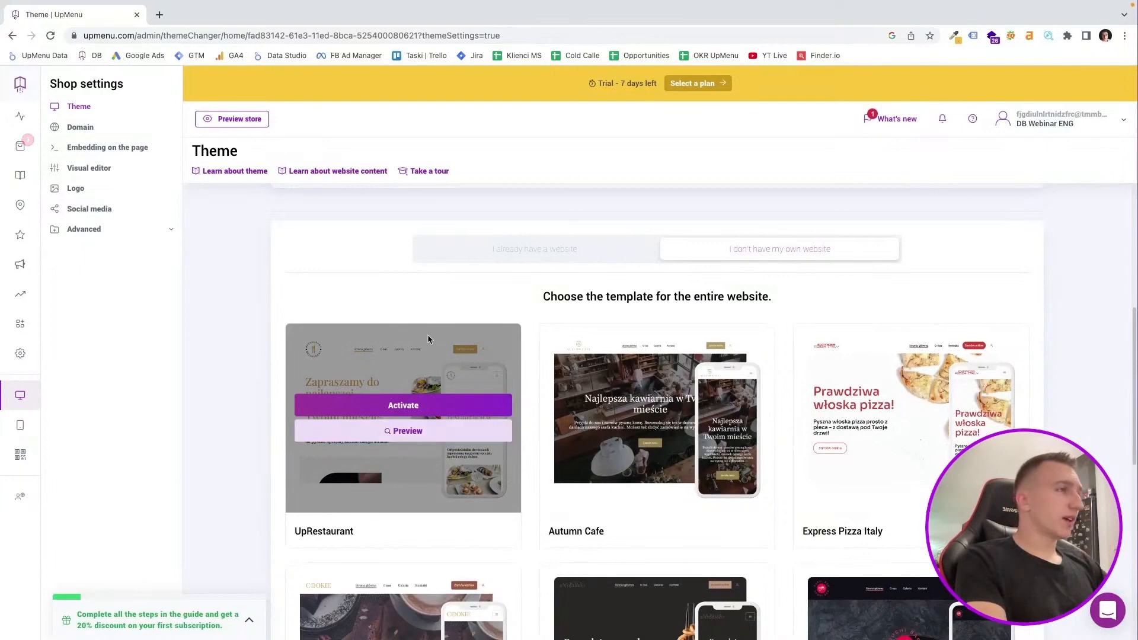
{"action": "scroll", "coordinate": [426, 335], "scroll_direction": "up", "scroll_amount": 4}
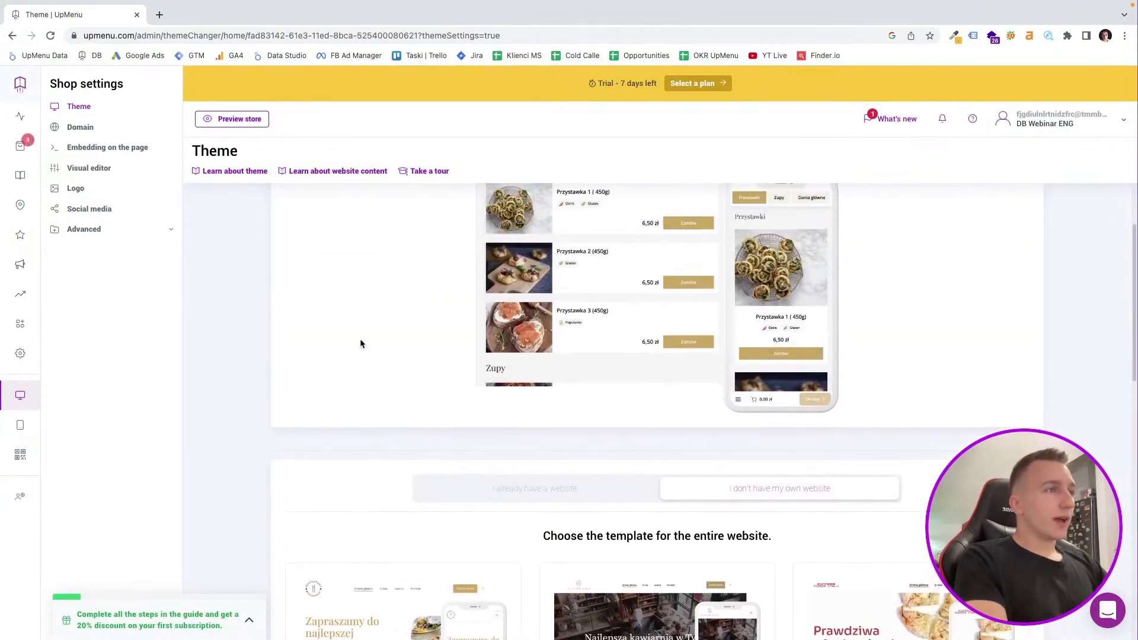
{"action": "scroll", "coordinate": [360, 343], "scroll_direction": "down", "scroll_amount": 4}
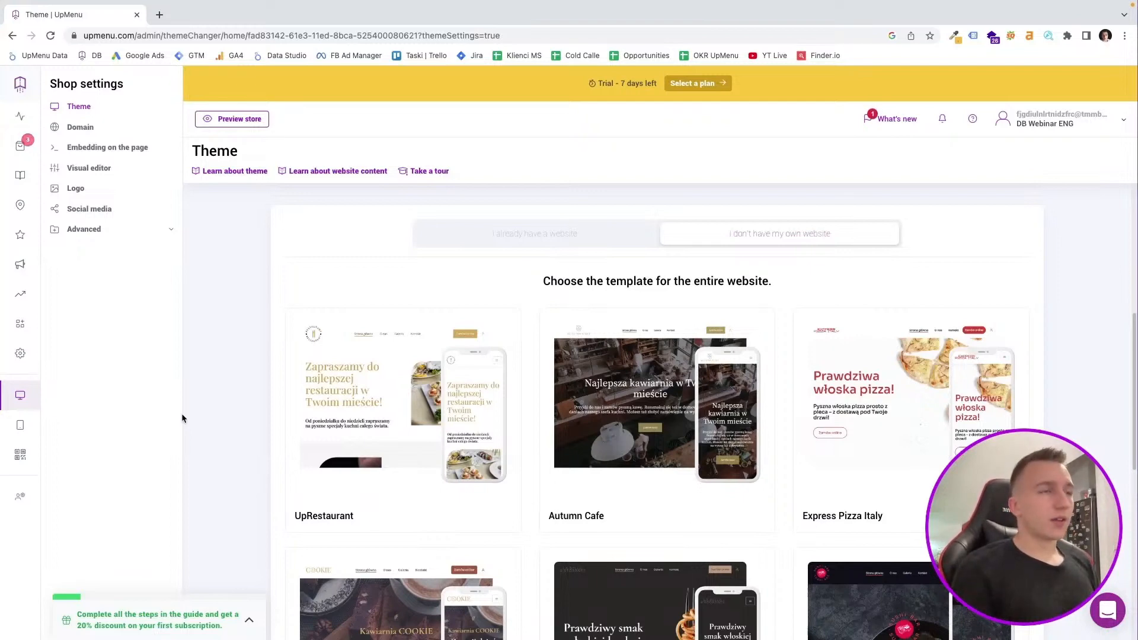
{"action": "mouse_move", "coordinate": [285, 355]}
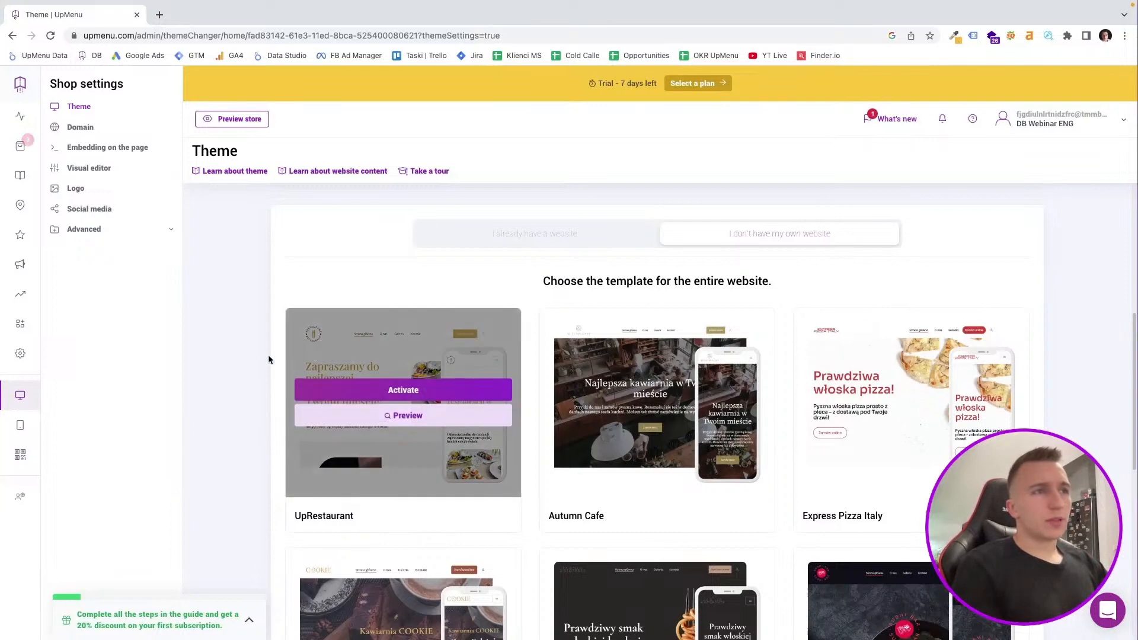
{"action": "scroll", "coordinate": [253, 353], "scroll_direction": "up", "scroll_amount": 5}
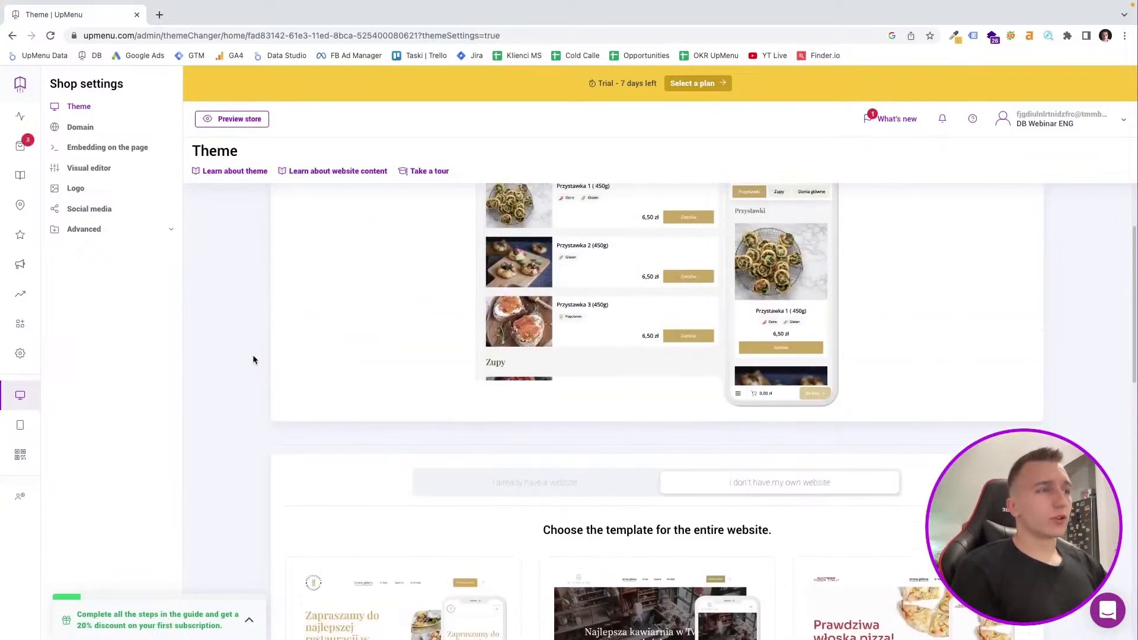
{"action": "scroll", "coordinate": [248, 358], "scroll_direction": "down", "scroll_amount": 3}
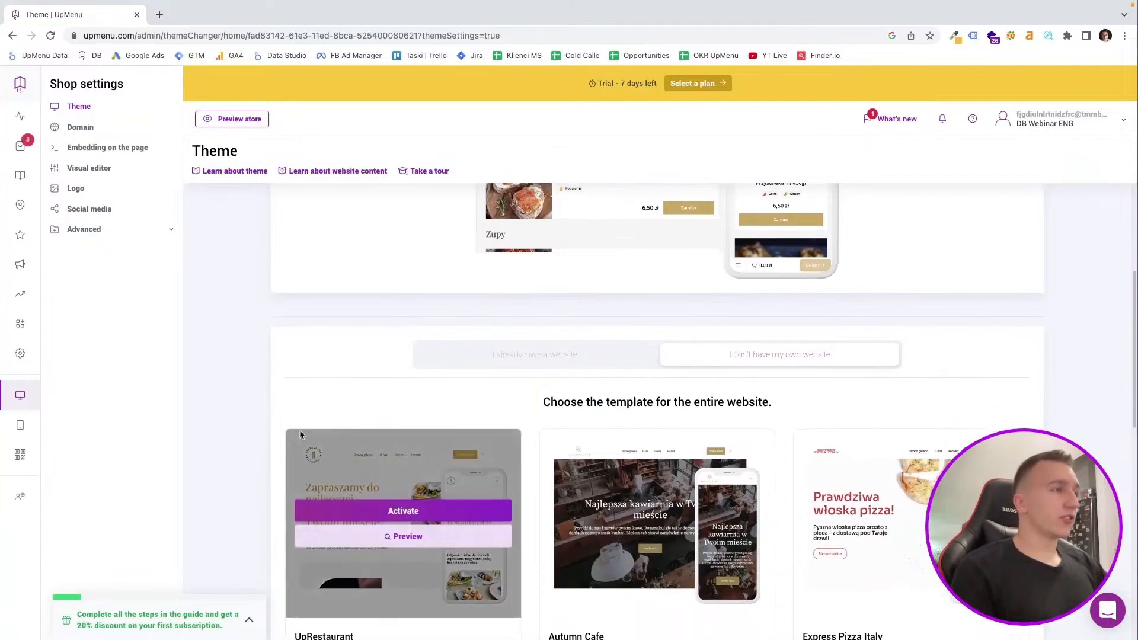
{"action": "scroll", "coordinate": [282, 418], "scroll_direction": "up", "scroll_amount": 2}
{"action": "scroll", "coordinate": [282, 420], "scroll_direction": "down", "scroll_amount": 5}
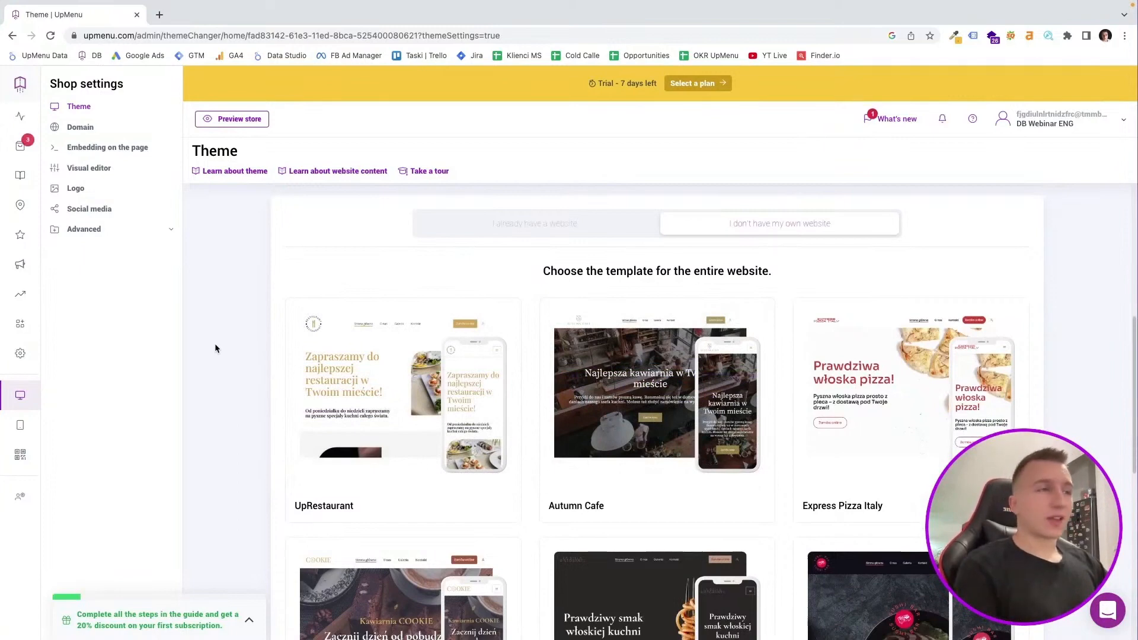
{"action": "scroll", "coordinate": [216, 344], "scroll_direction": "up", "scroll_amount": 3}
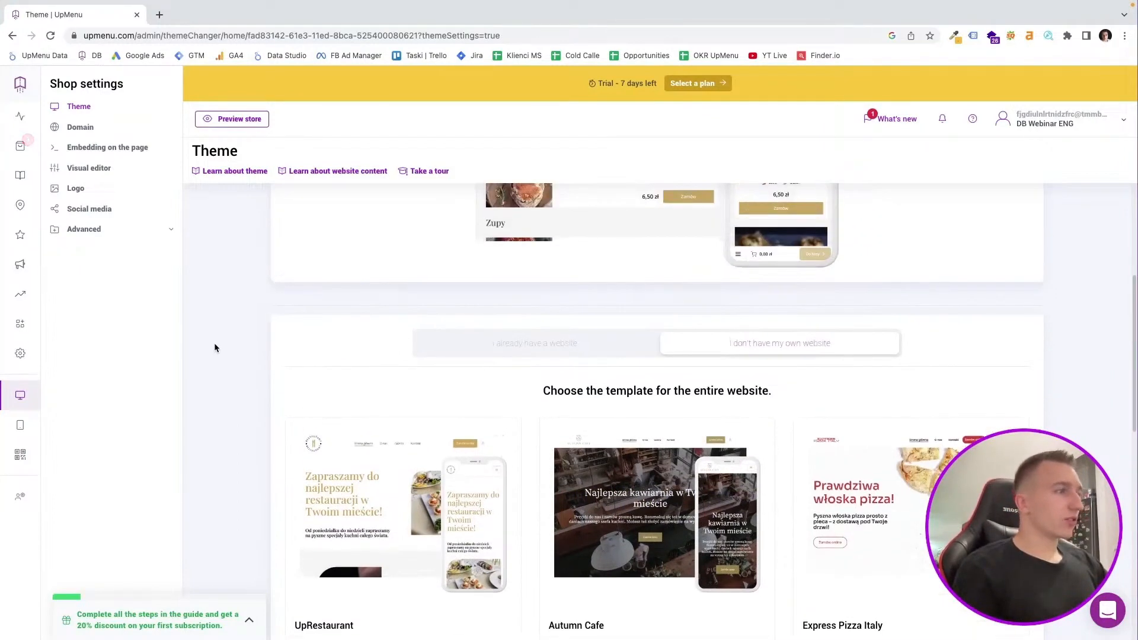
Activate the Beefed template for the entire website and collapse the setup guide
{"action": "scroll", "coordinate": [230, 342], "scroll_direction": "down", "scroll_amount": 10}
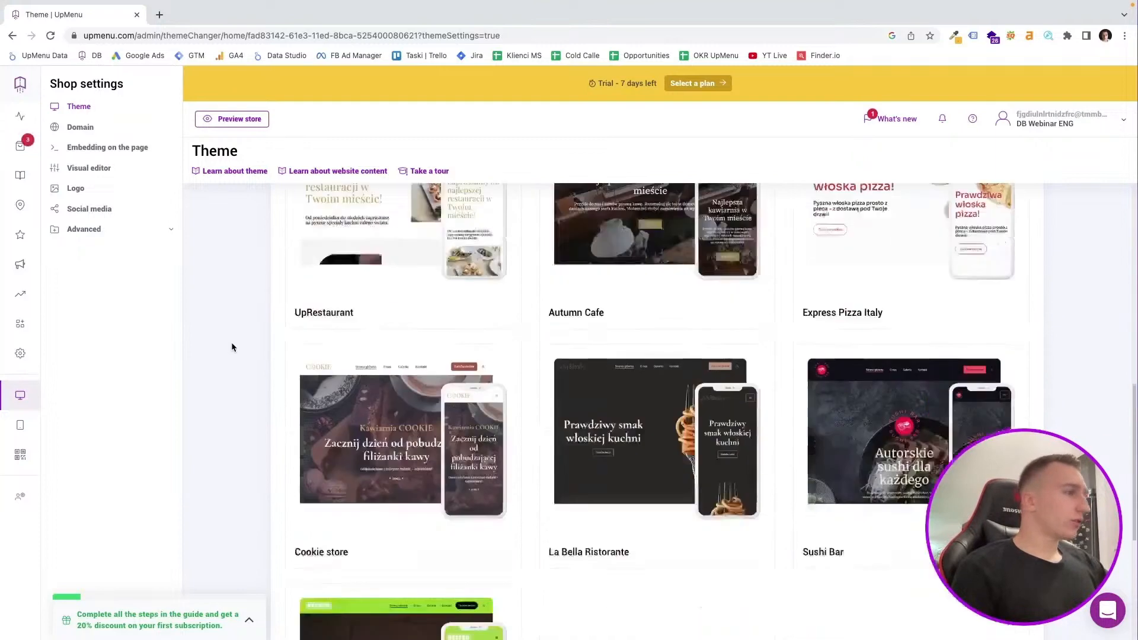
{"action": "left_click", "coordinate": [362, 524]}
{"action": "left_click", "coordinate": [713, 400]}
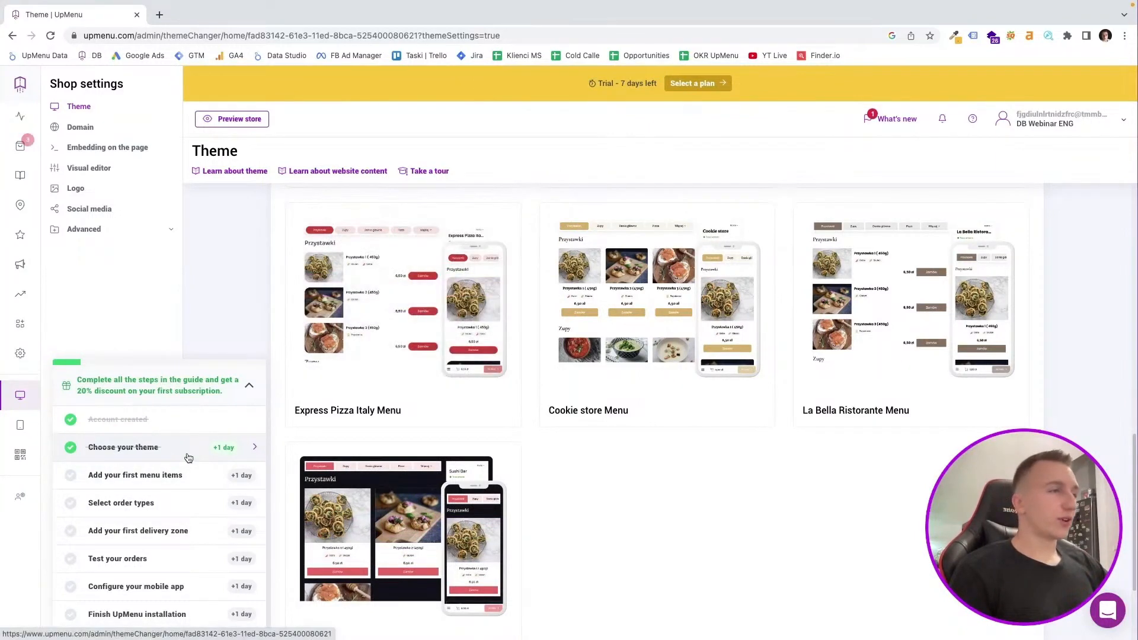
{"action": "scroll", "coordinate": [498, 319], "scroll_direction": "up", "scroll_amount": 12}
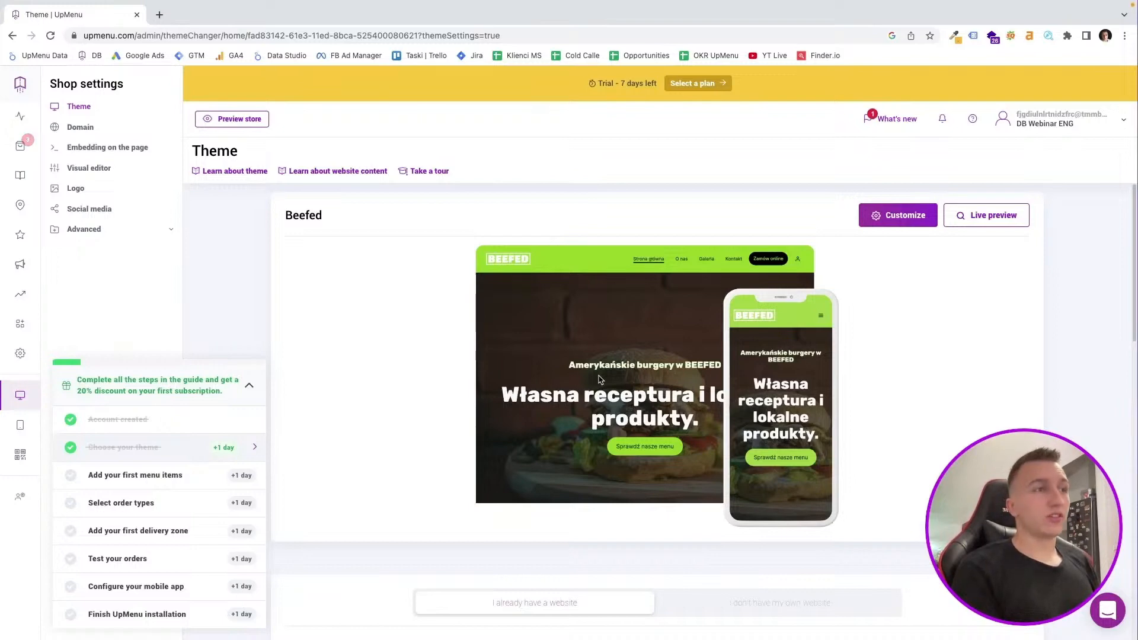
{"action": "left_click", "coordinate": [250, 386]}
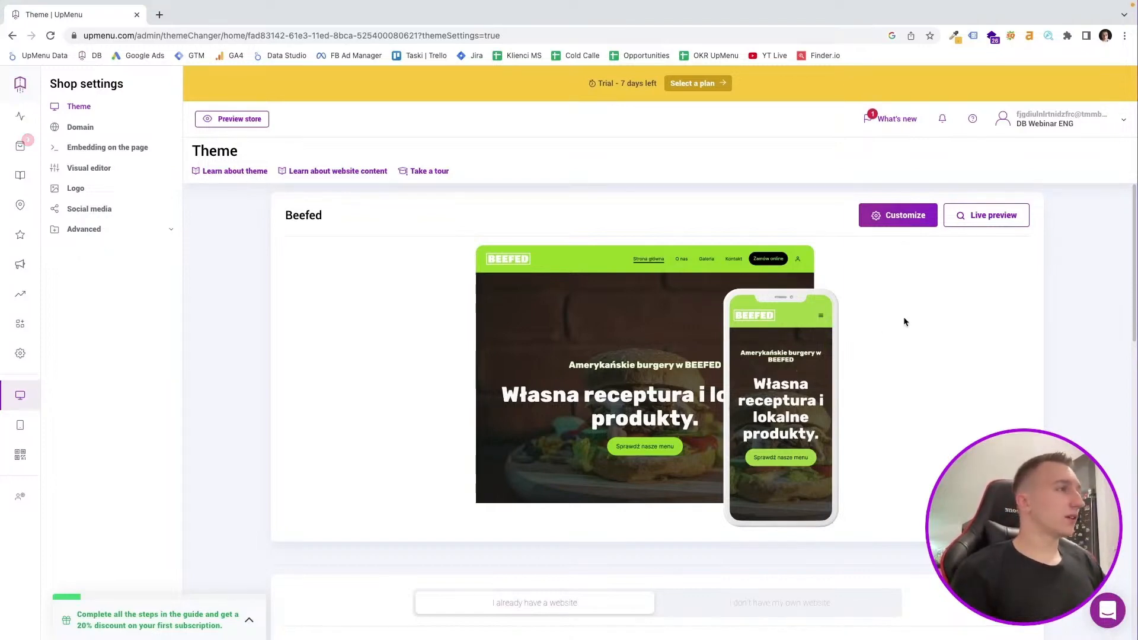
Open the Beefed theme for customization and look over the home page's hero section
{"action": "left_click", "coordinate": [904, 219]}
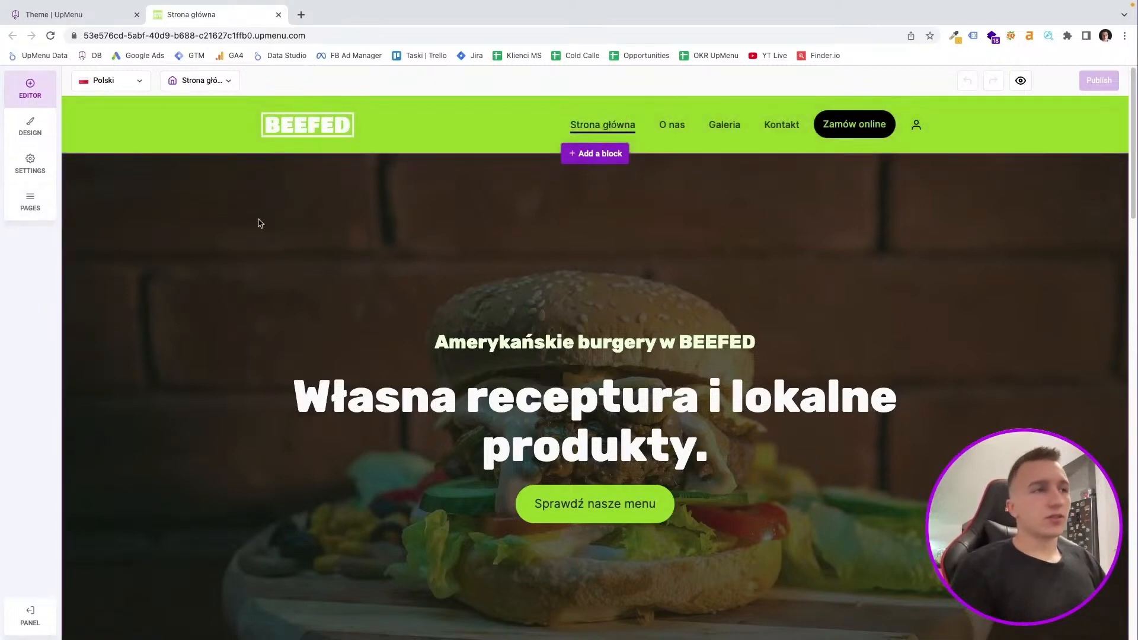
{"action": "scroll", "coordinate": [433, 273], "scroll_direction": "down", "scroll_amount": 3}
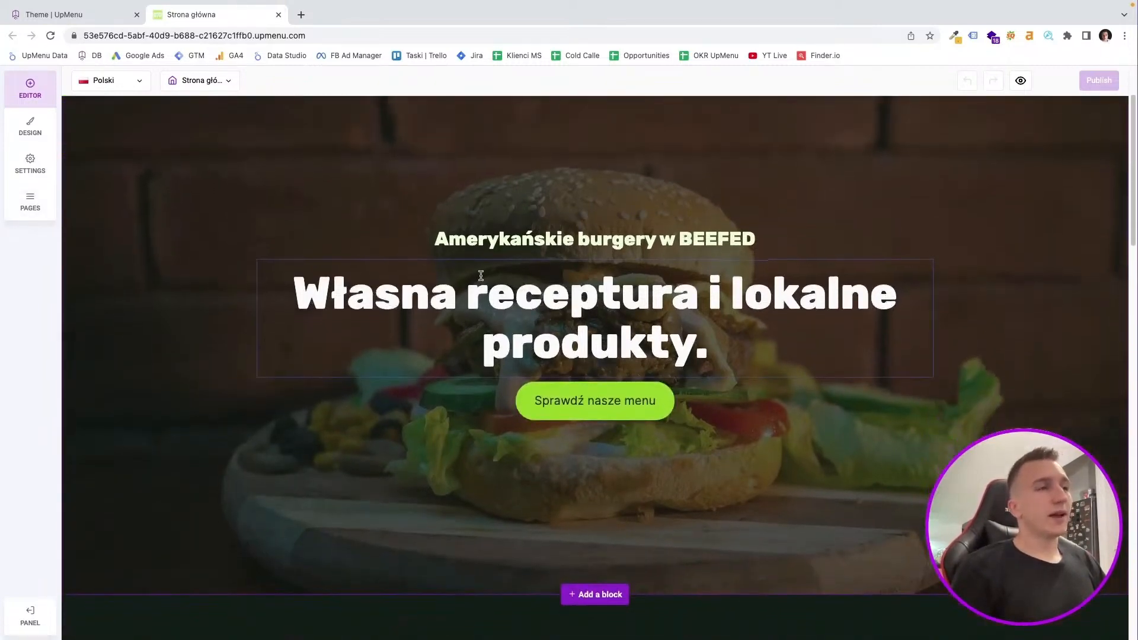
{"action": "scroll", "coordinate": [475, 290], "scroll_direction": "up", "scroll_amount": 3}
Check the editable hero subtitle and main heading, and view the burger image section beneath them
{"action": "left_click", "coordinate": [482, 336]}
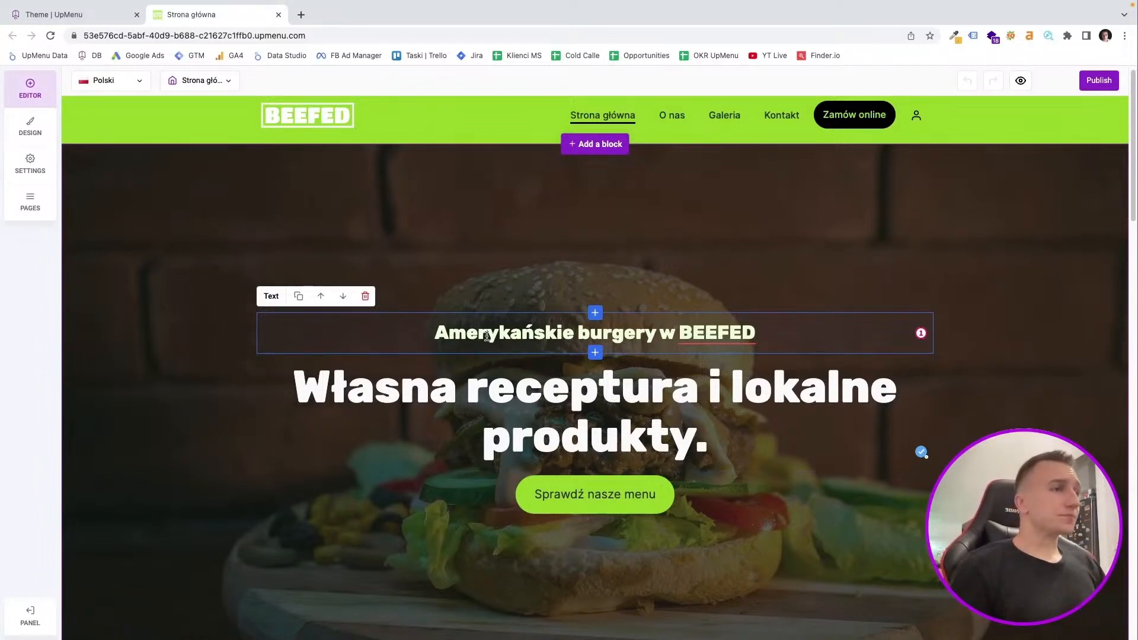
{"action": "triple_click", "coordinate": [486, 332]}
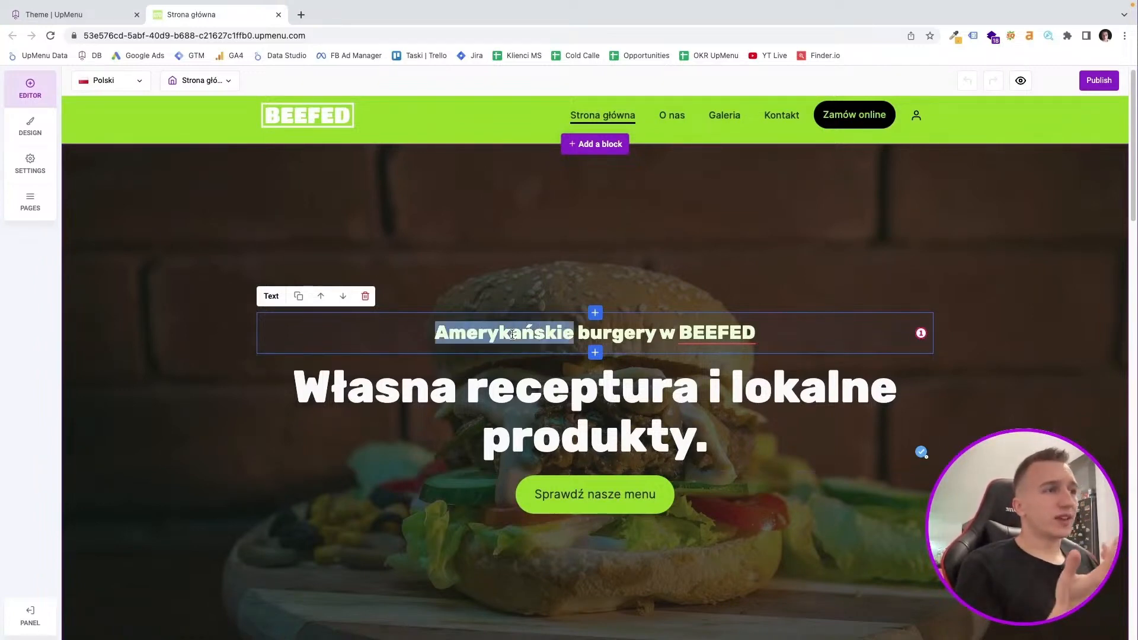
{"action": "left_click", "coordinate": [457, 390]}
{"action": "scroll", "coordinate": [452, 436], "scroll_direction": "down", "scroll_amount": 8}
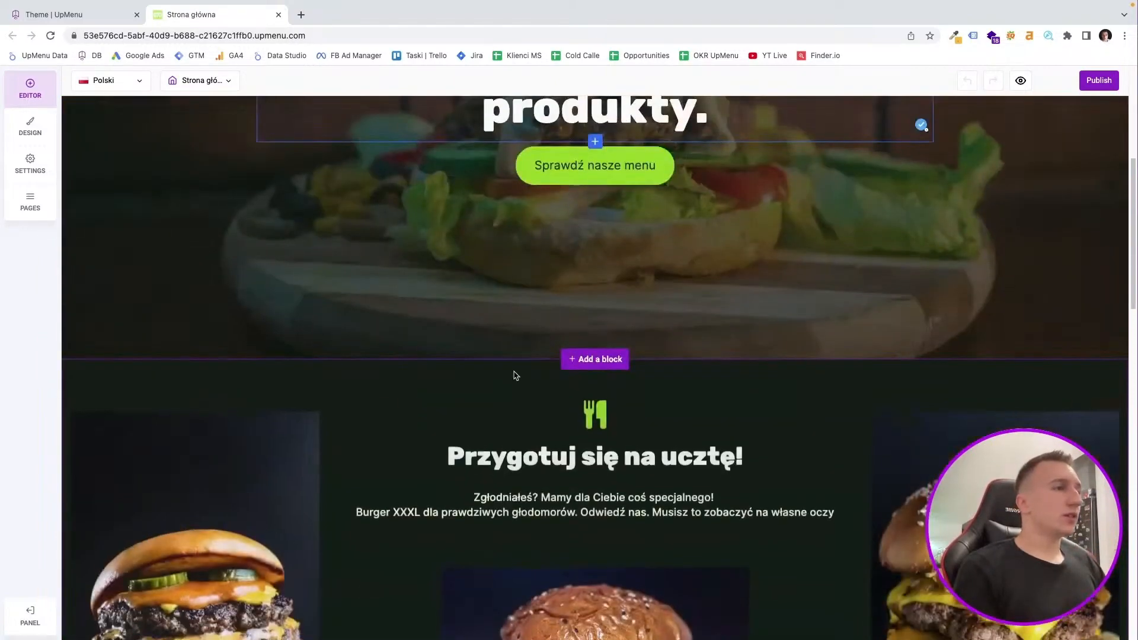
{"action": "scroll", "coordinate": [457, 368], "scroll_direction": "down", "scroll_amount": 1}
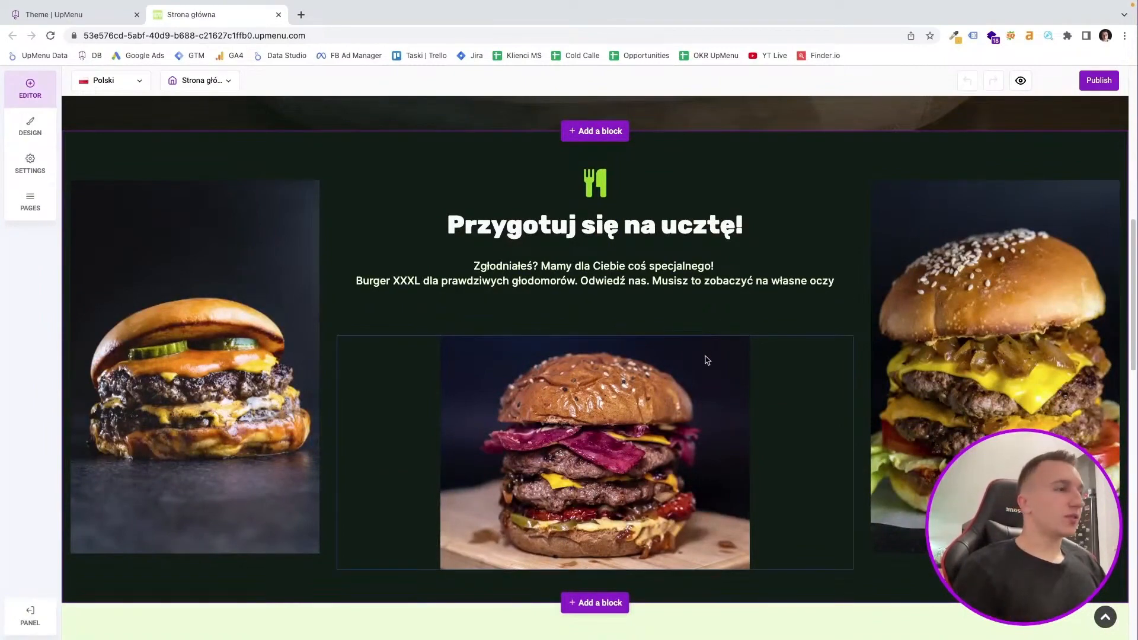
{"action": "scroll", "coordinate": [706, 344], "scroll_direction": "up", "scroll_amount": 10}
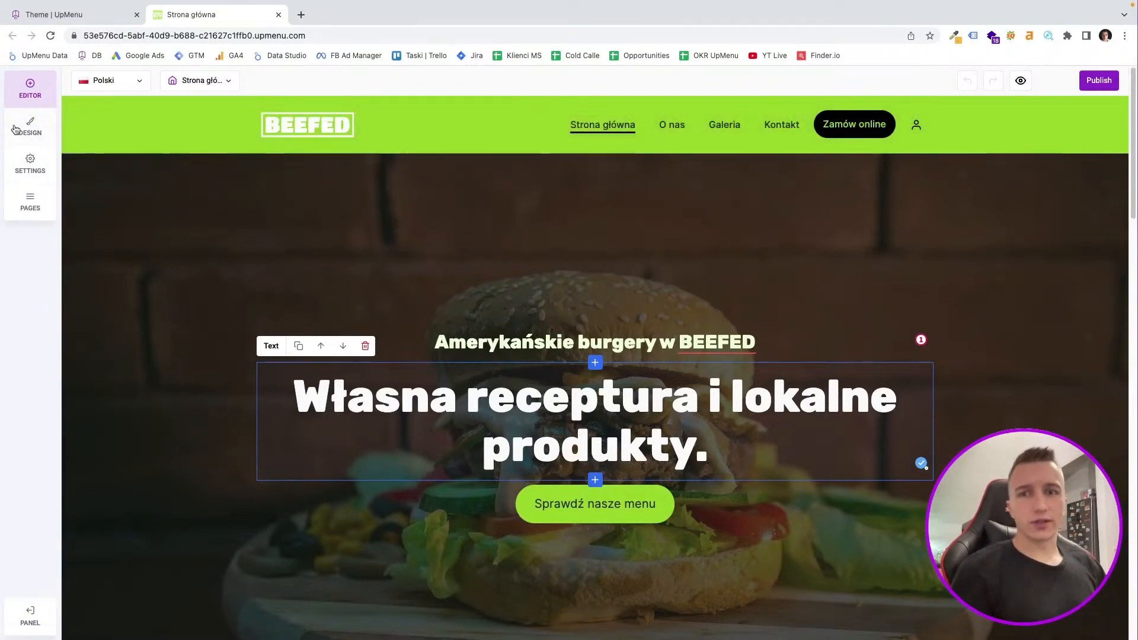
Open the color settings of the site design and review the theme colors and recommended color palettes
{"action": "left_click", "coordinate": [43, 146]}
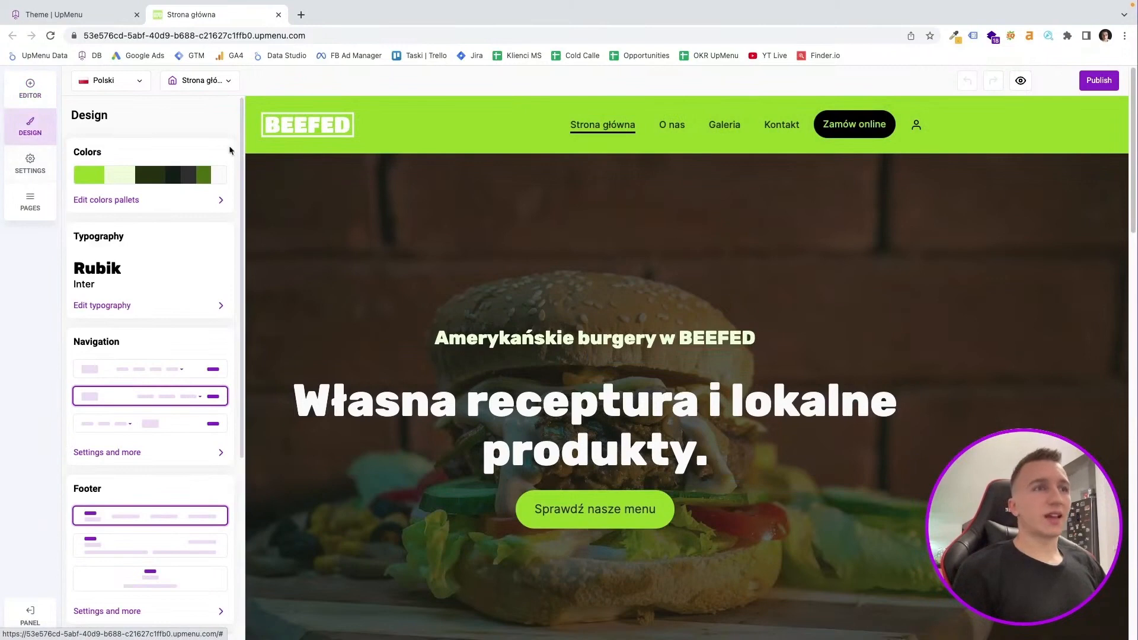
{"action": "left_click", "coordinate": [111, 201]}
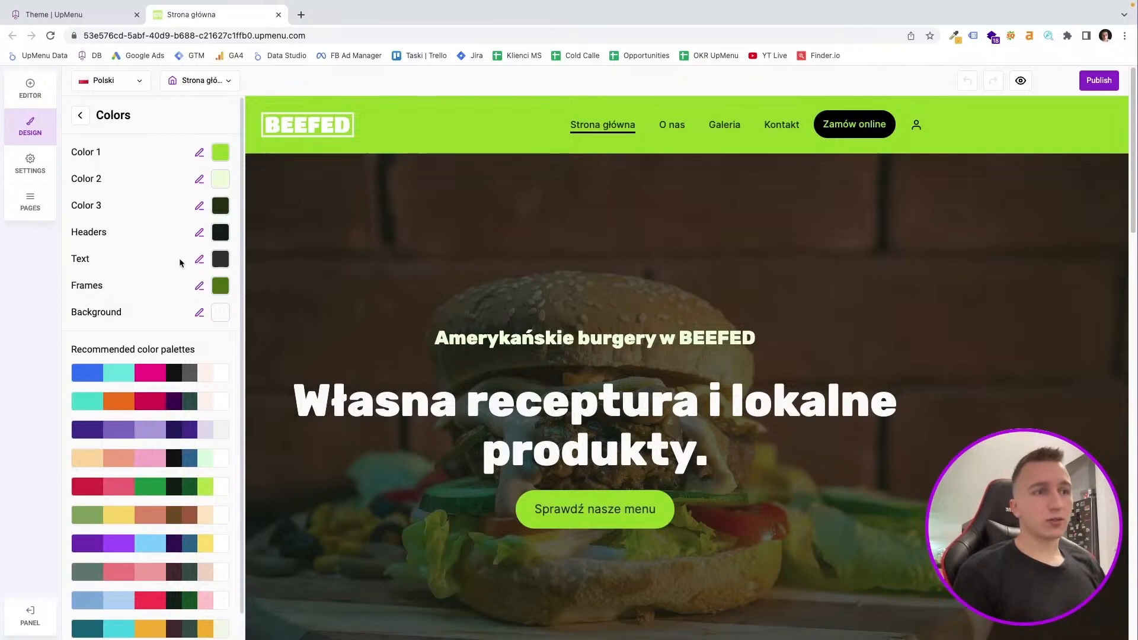
{"action": "scroll", "coordinate": [157, 322], "scroll_direction": "down", "scroll_amount": 1}
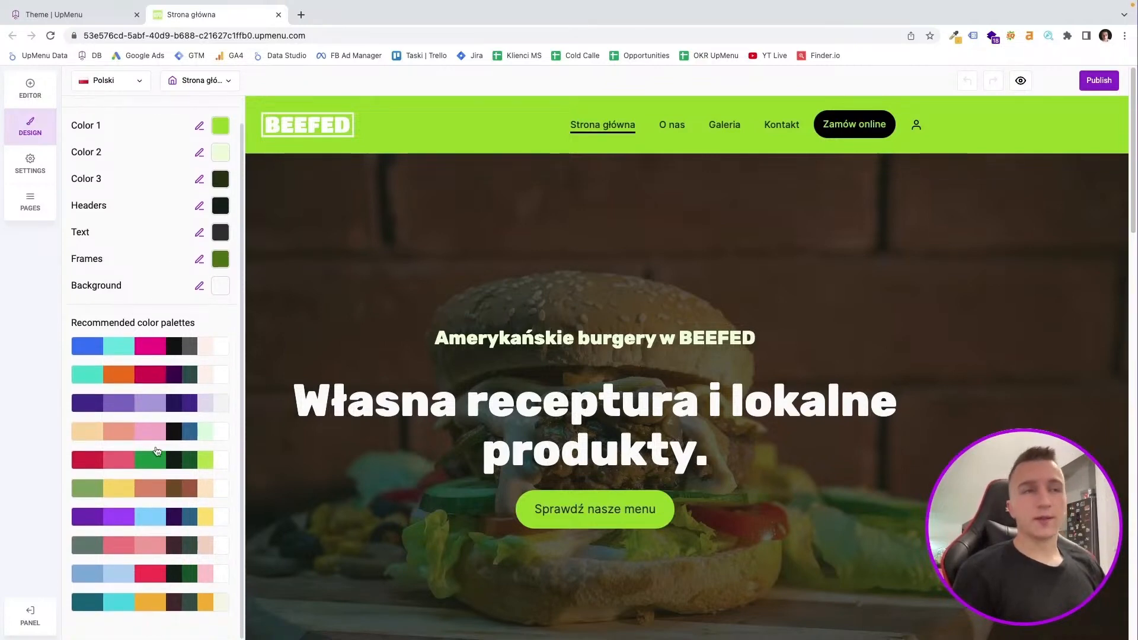
{"action": "scroll", "coordinate": [170, 431], "scroll_direction": "up", "scroll_amount": 1}
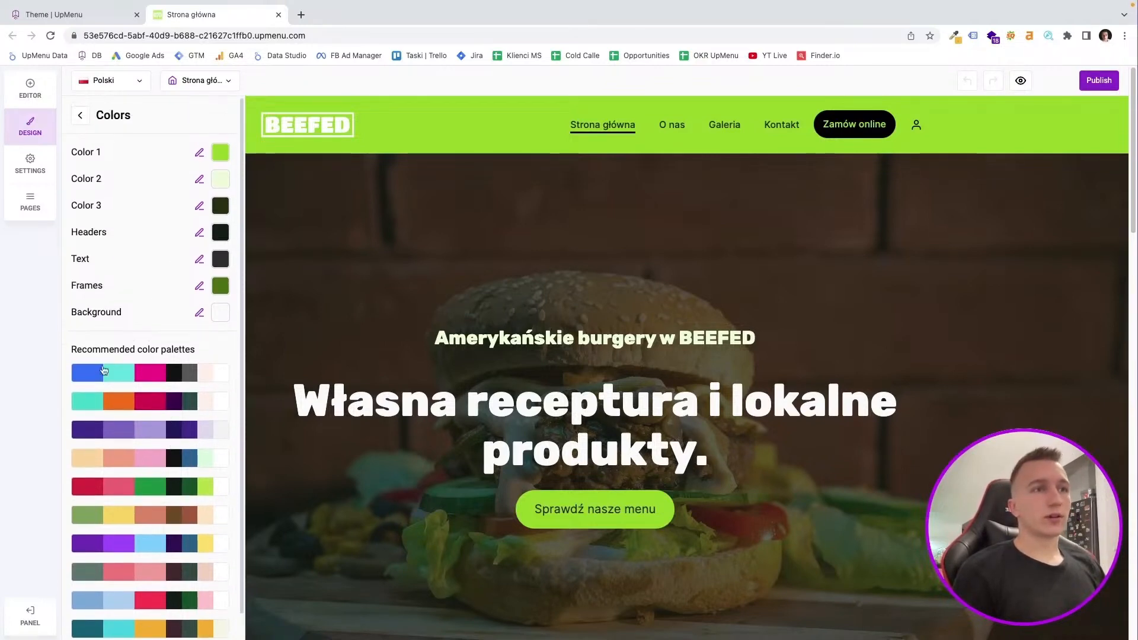
Open the typography settings of the site design and review the recommended font sets
{"action": "left_click", "coordinate": [80, 115]}
{"action": "left_click", "coordinate": [118, 305]}
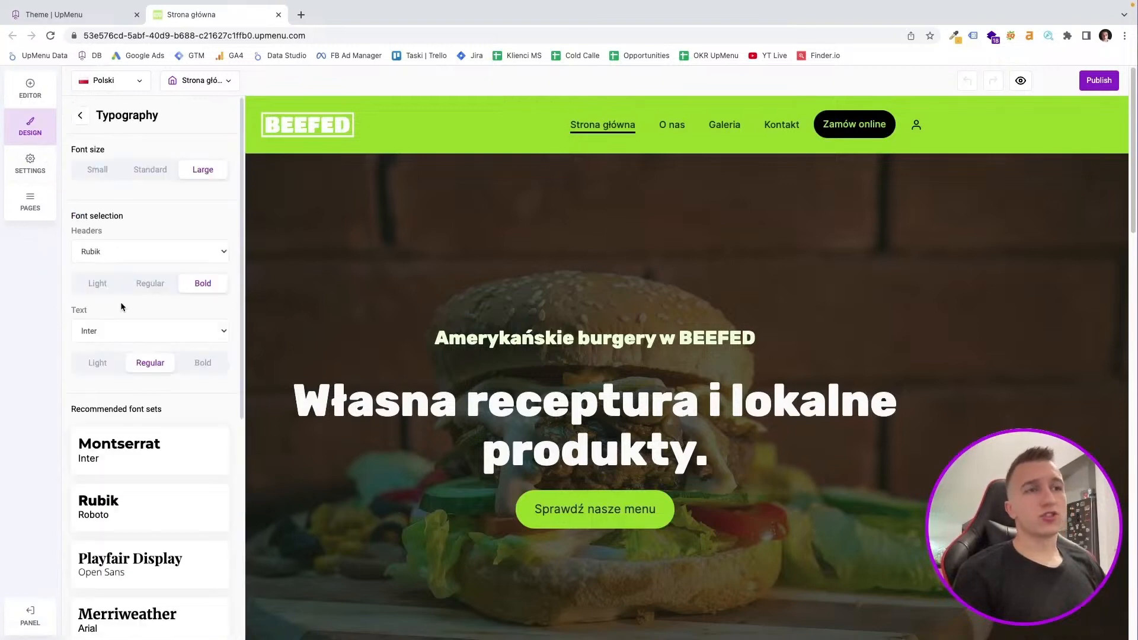
{"action": "scroll", "coordinate": [148, 367], "scroll_direction": "down", "scroll_amount": 6}
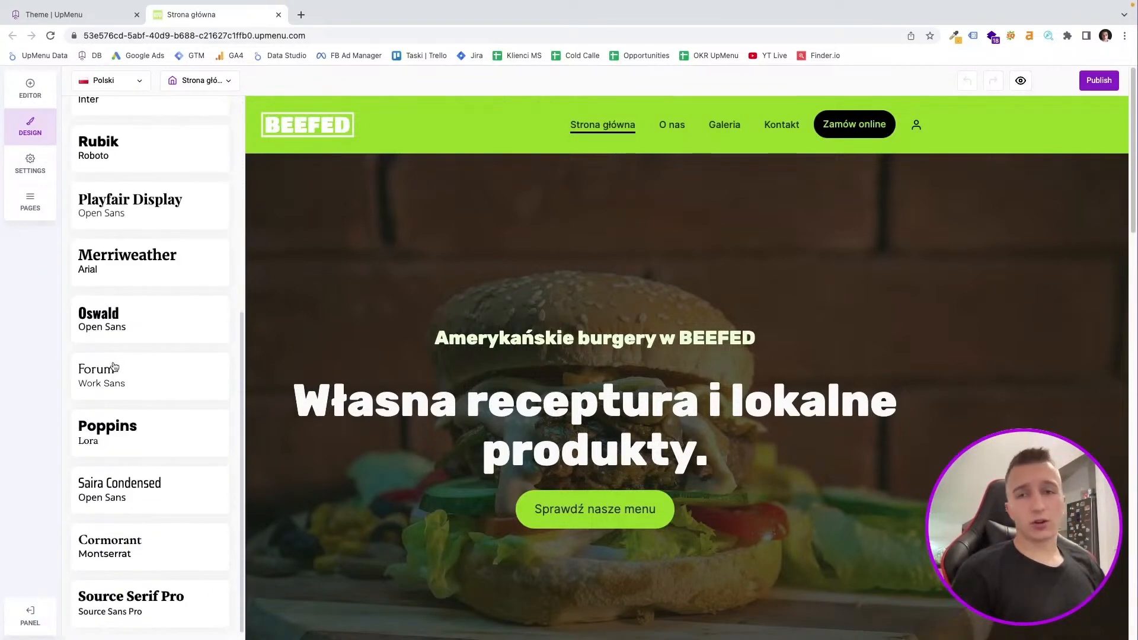
Open the site settings and review the available page types, Full website and Only the menu
{"action": "scroll", "coordinate": [173, 330], "scroll_direction": "up", "scroll_amount": 6}
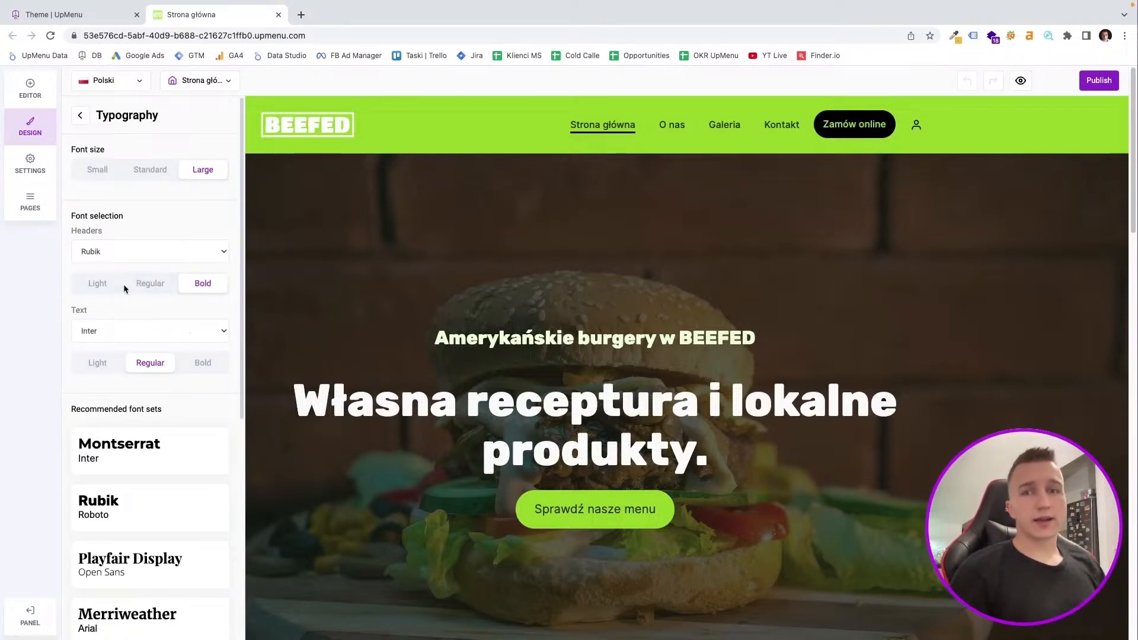
{"action": "left_click", "coordinate": [41, 172]}
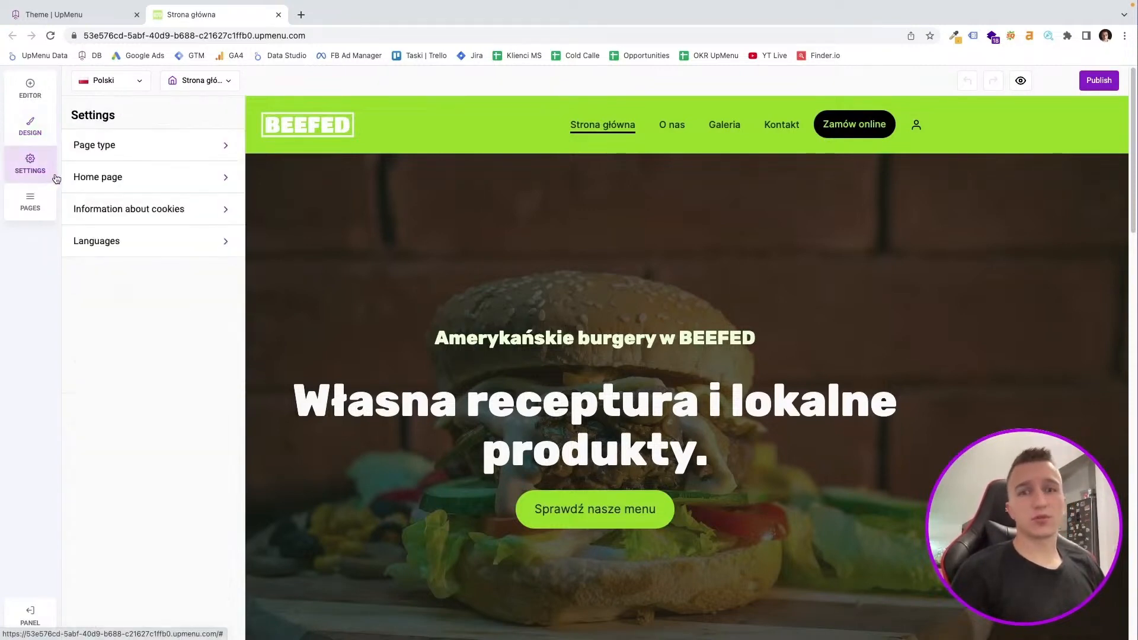
{"action": "left_click", "coordinate": [87, 154]}
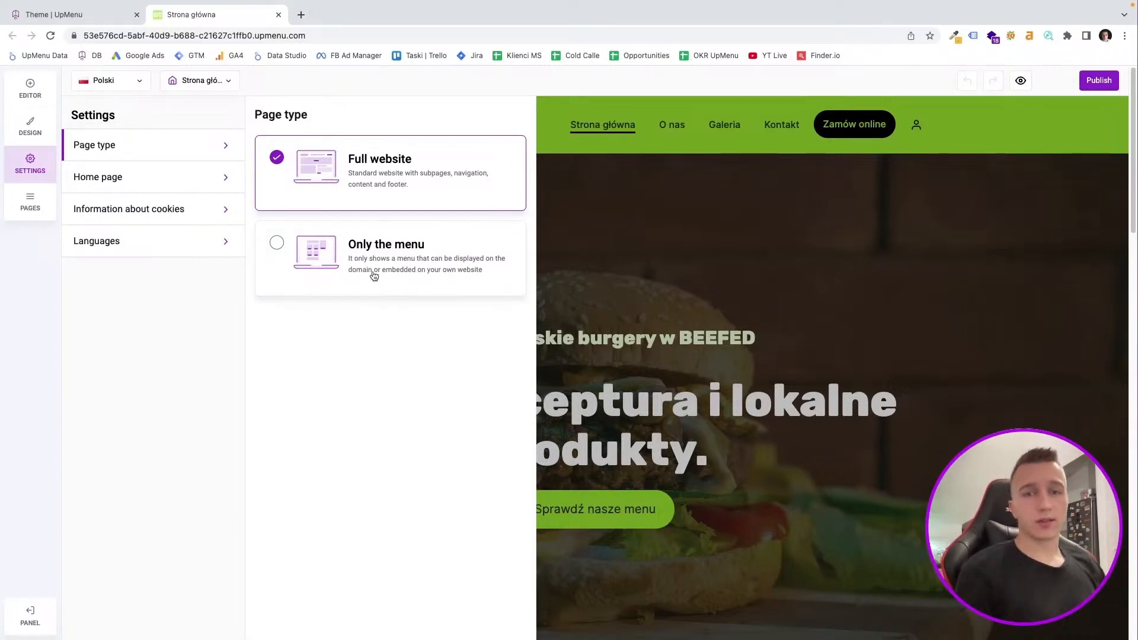
Review which pages can be chosen as the site's home page in the home page settings
{"action": "left_click", "coordinate": [155, 187]}
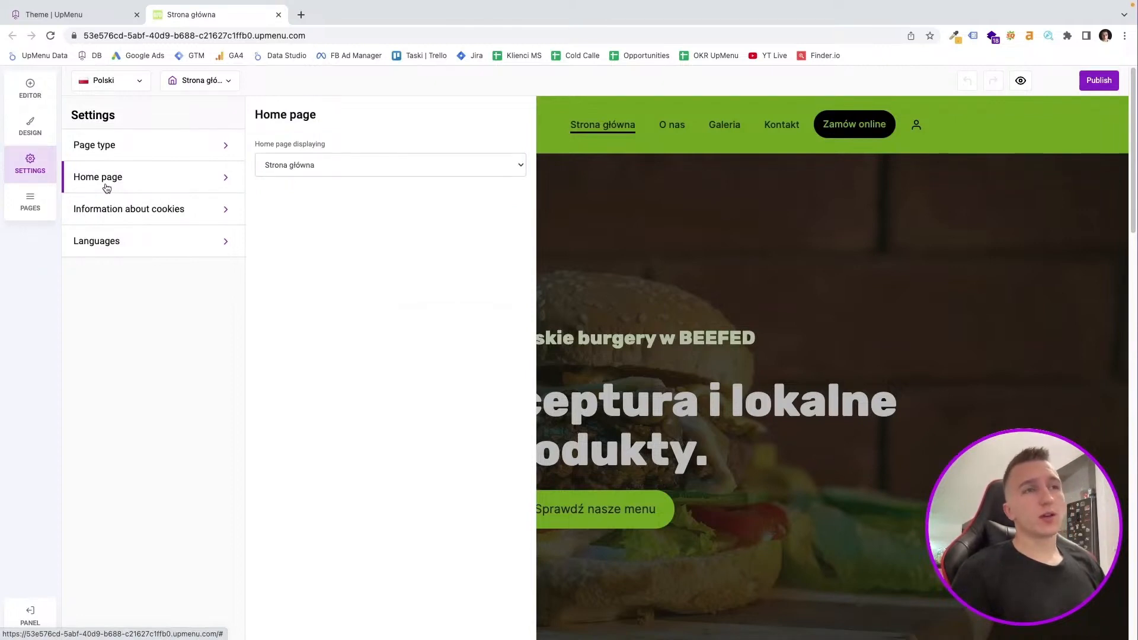
{"action": "left_click", "coordinate": [308, 167]}
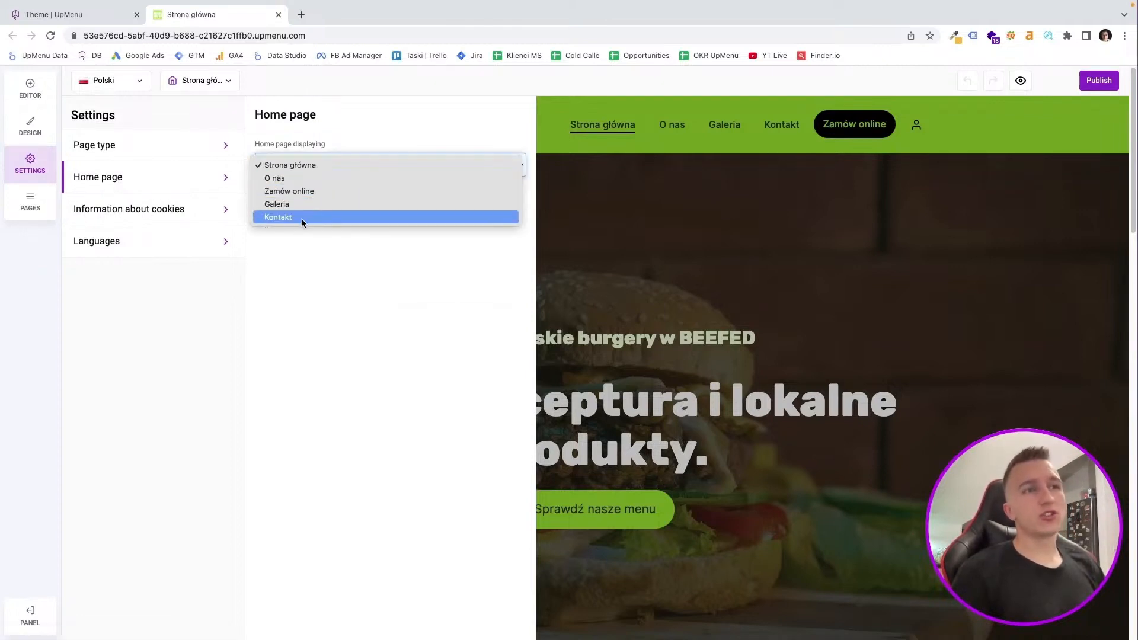
{"action": "left_click", "coordinate": [285, 266]}
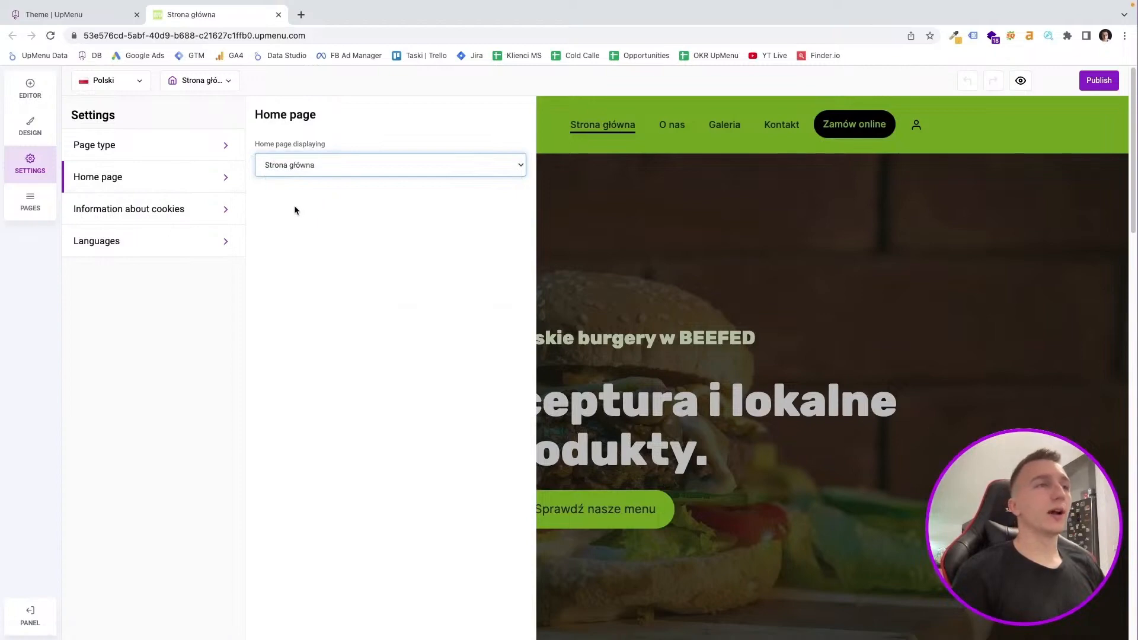
{"action": "left_click", "coordinate": [306, 166]}
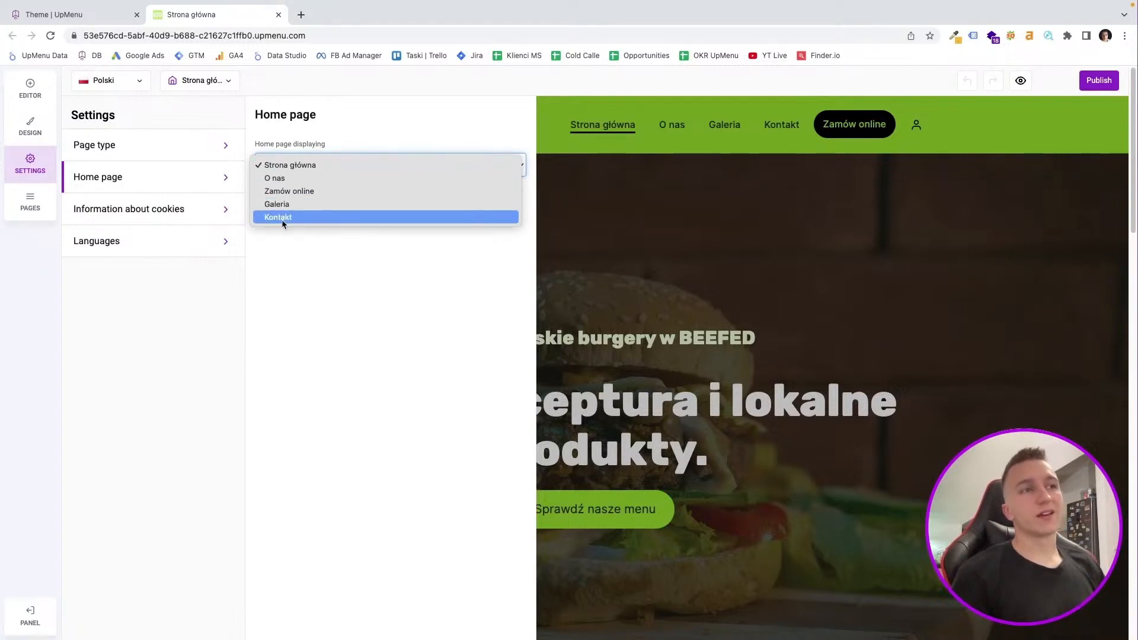
Review the cookie notification settings and the list of languages that can be activated for the site
{"action": "left_click", "coordinate": [166, 211]}
{"action": "left_click", "coordinate": [165, 211]}
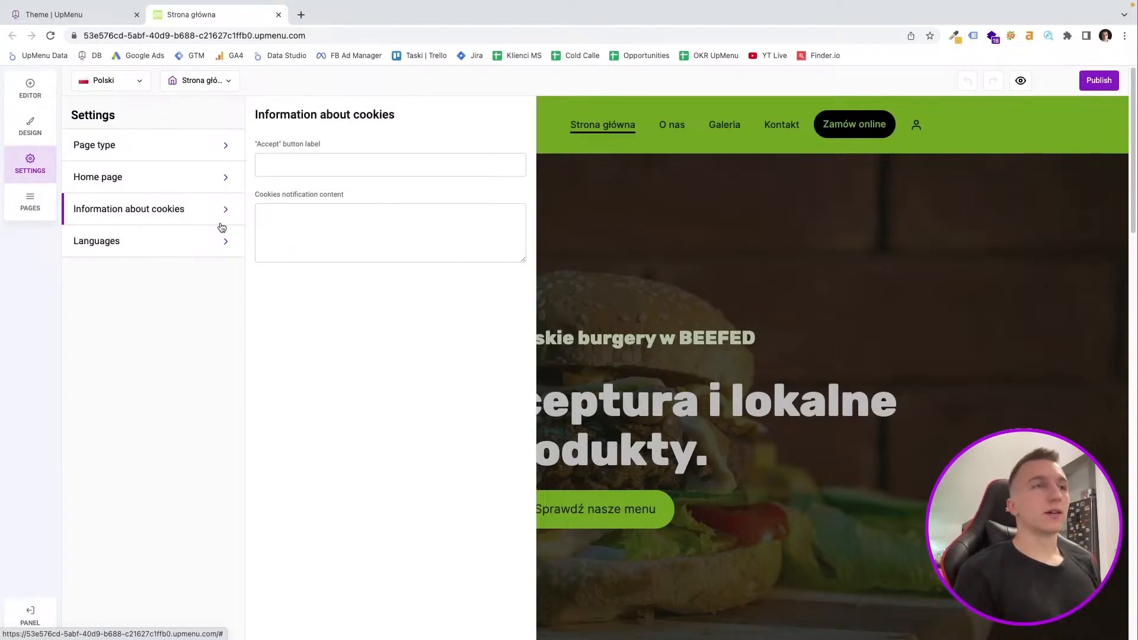
{"action": "left_click", "coordinate": [191, 237]}
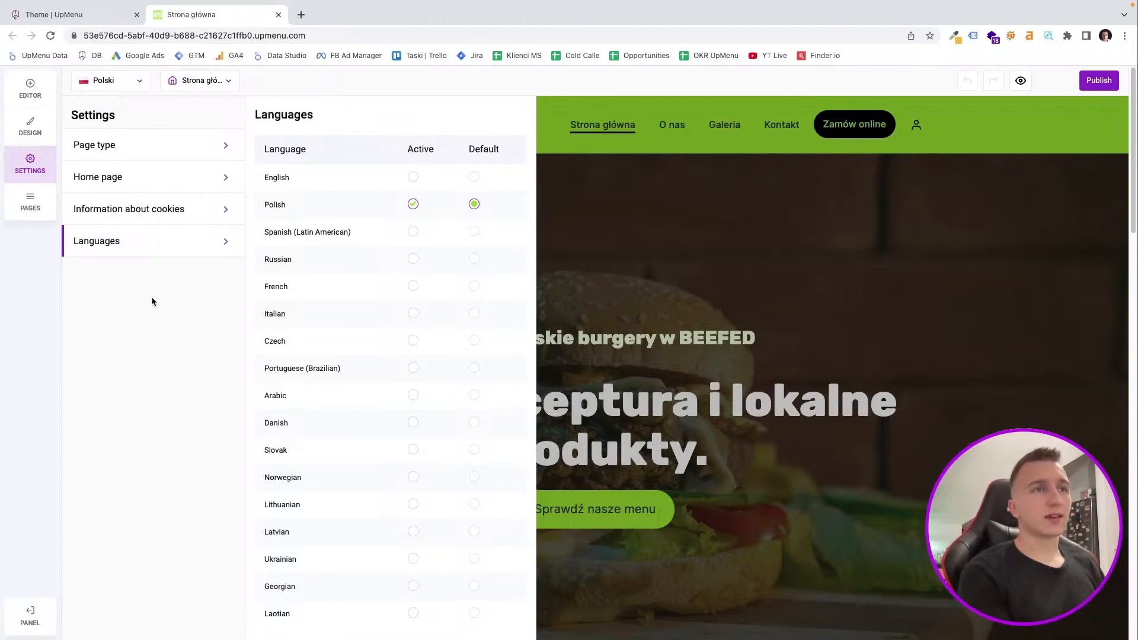
Open the page settings of Strona główna and examine its permalink, menu visibility, and advanced and SEO options
{"action": "left_click", "coordinate": [31, 201]}
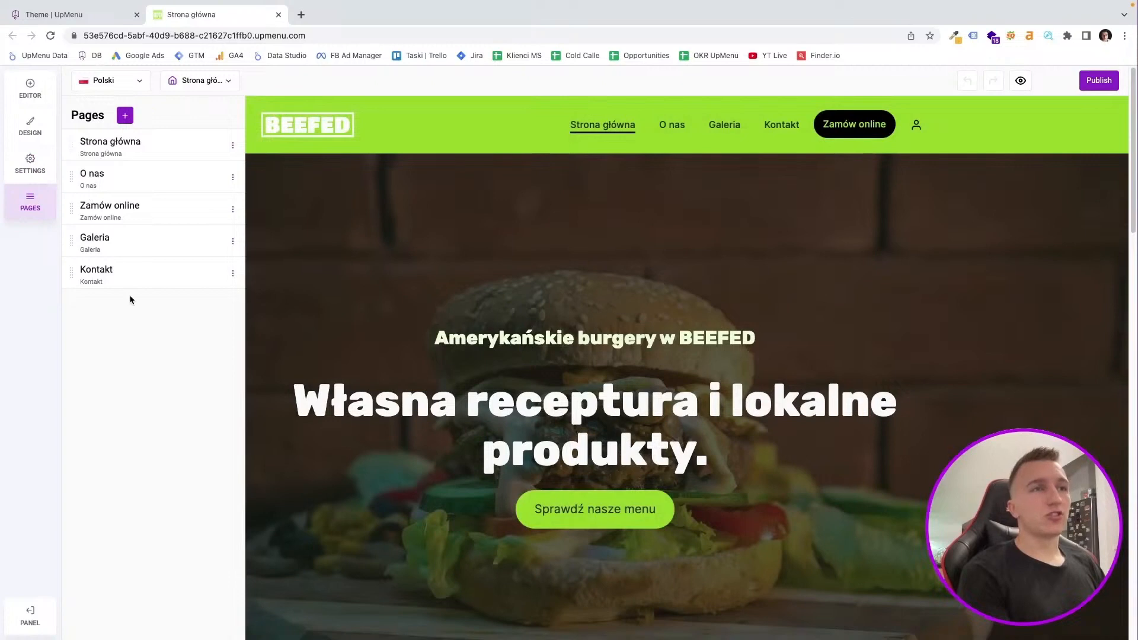
{"action": "left_click", "coordinate": [191, 144]}
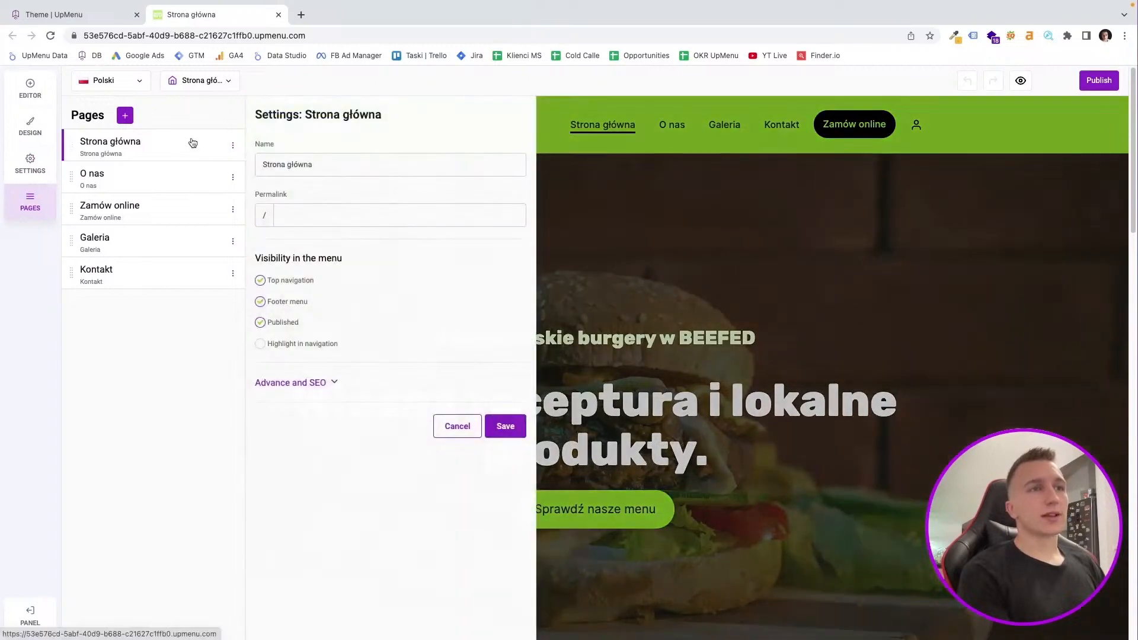
{"action": "left_click", "coordinate": [330, 383]}
{"action": "scroll", "coordinate": [269, 463], "scroll_direction": "down", "scroll_amount": 1}
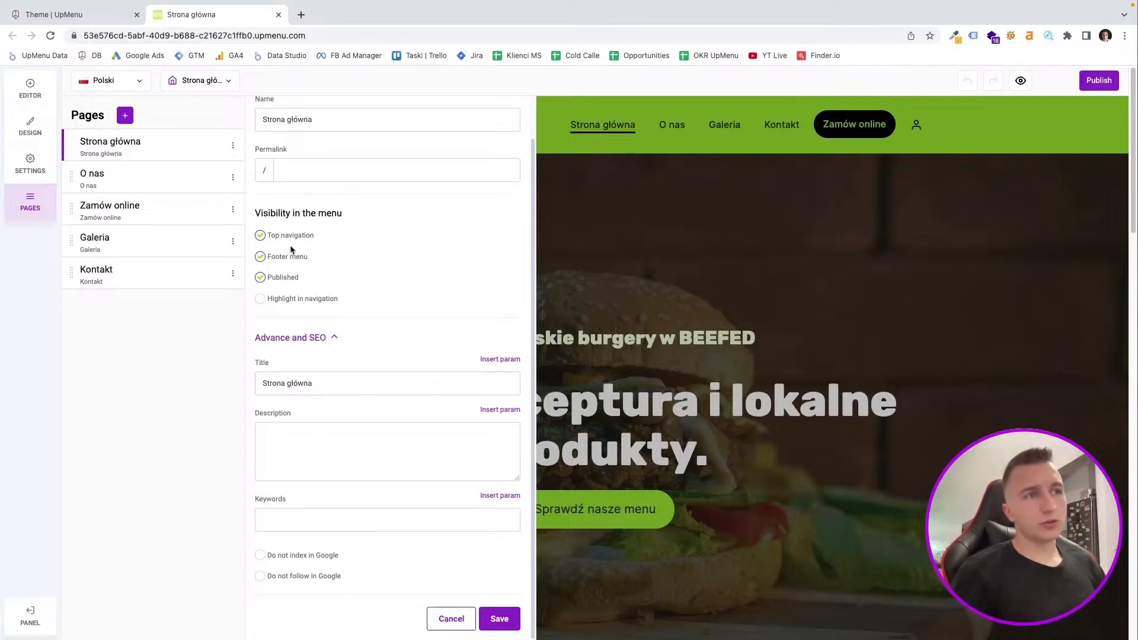
{"action": "left_click", "coordinate": [308, 451]}
{"action": "scroll", "coordinate": [305, 403], "scroll_direction": "up", "scroll_amount": 1}
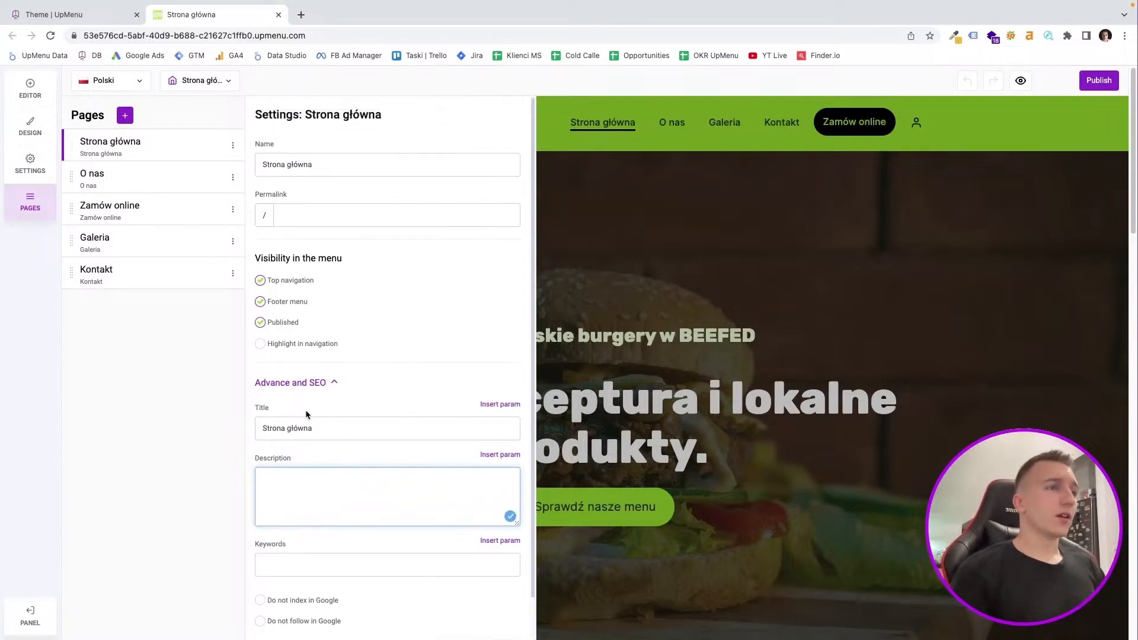
{"action": "scroll", "coordinate": [315, 407], "scroll_direction": "down", "scroll_amount": 1}
{"action": "scroll", "coordinate": [368, 402], "scroll_direction": "up", "scroll_amount": 1}
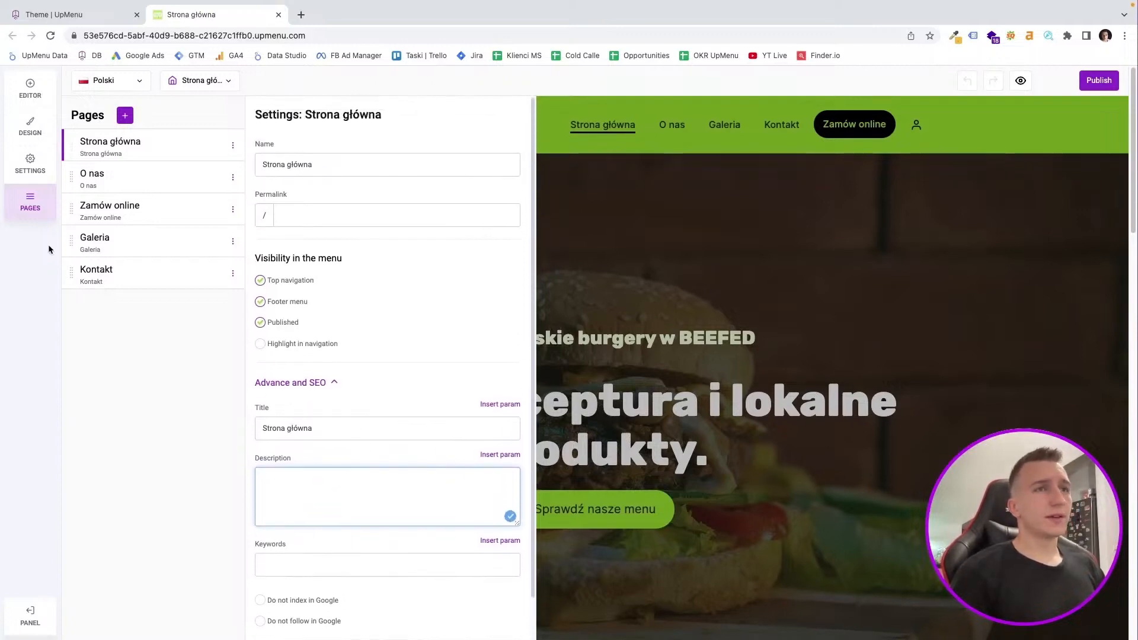
Move the Zamów online page above O nas in the page list and save the Zamów online page settings
{"action": "left_click_drag", "start_coordinate": [73, 151], "coordinate": [74, 126]}
{"action": "left_click", "coordinate": [230, 153]}
{"action": "left_click", "coordinate": [172, 180]}
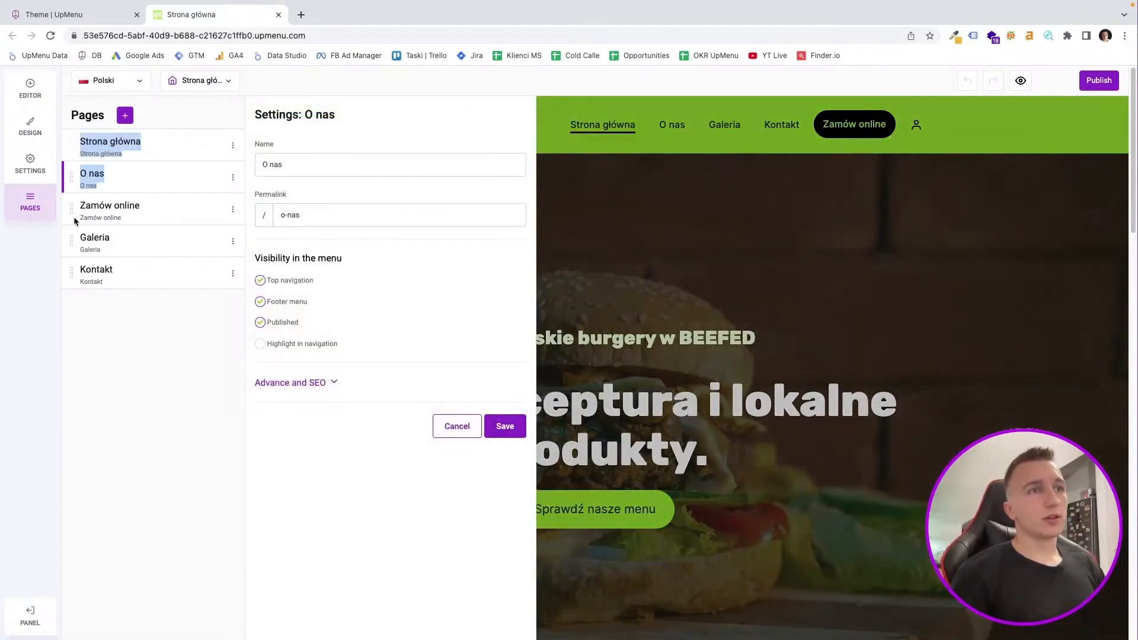
{"action": "left_click_drag", "start_coordinate": [74, 215], "coordinate": [91, 158]}
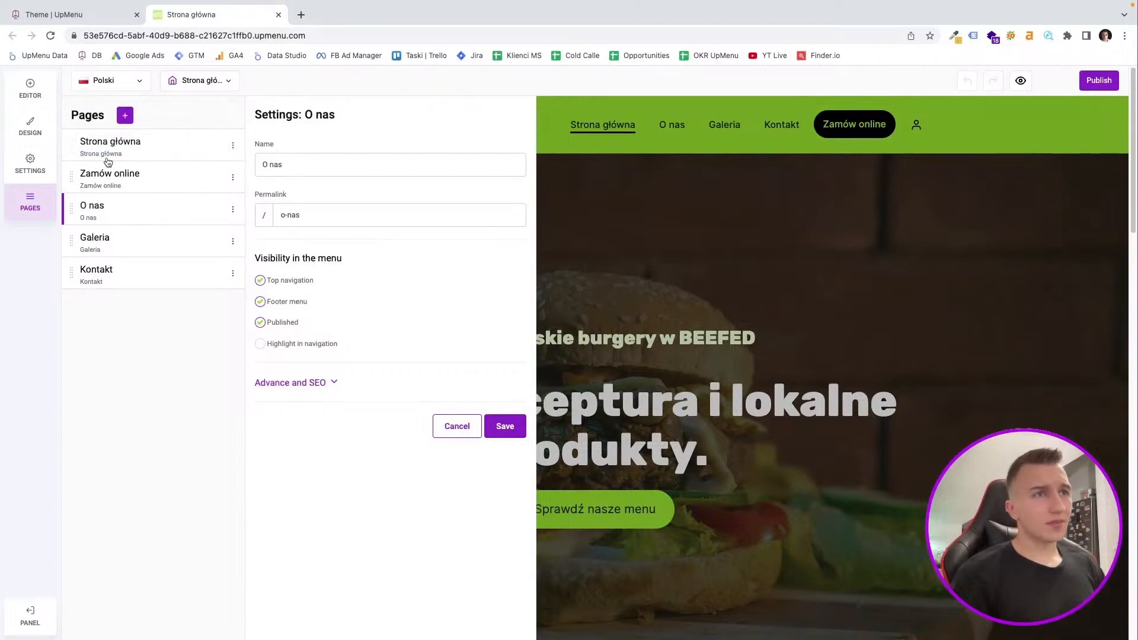
{"action": "left_click", "coordinate": [593, 249]}
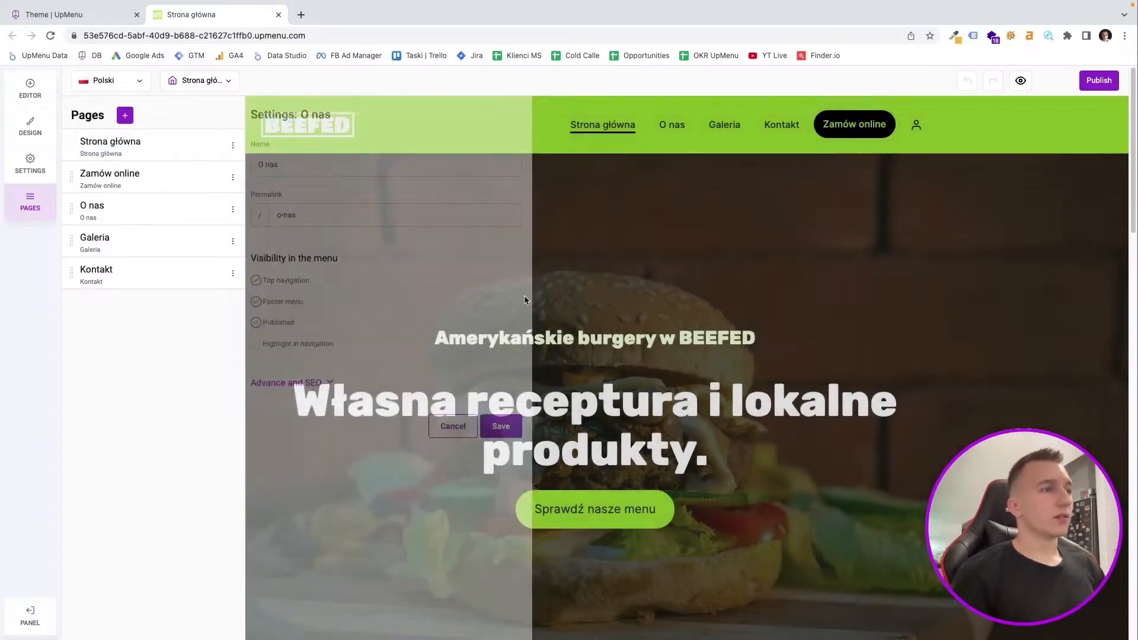
{"action": "left_click", "coordinate": [183, 188]}
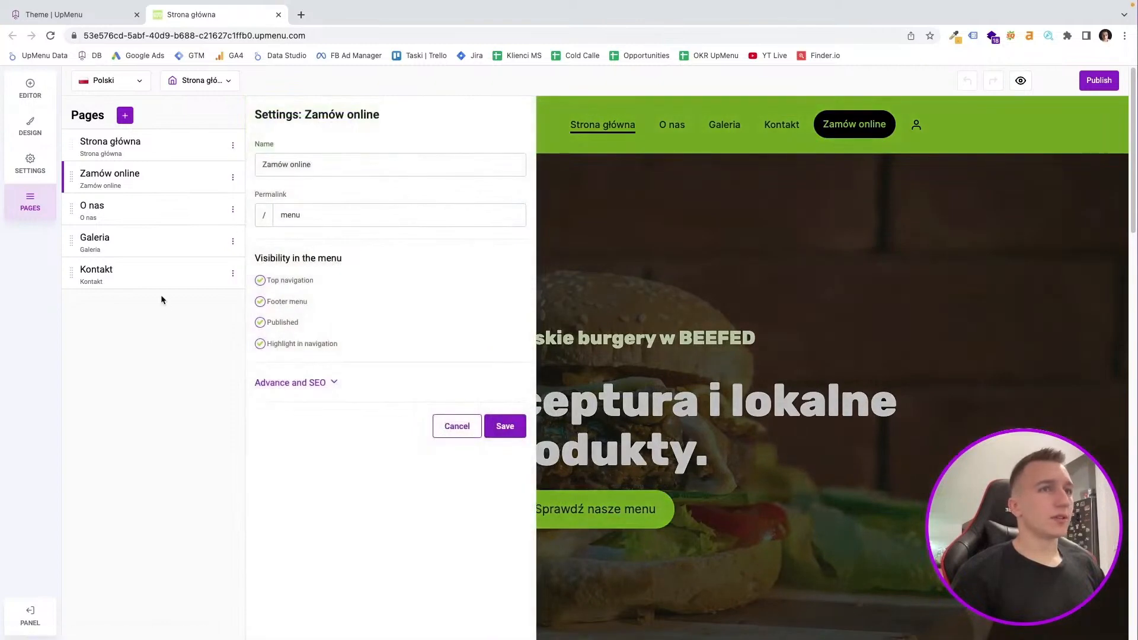
{"action": "left_click", "coordinate": [505, 428]}
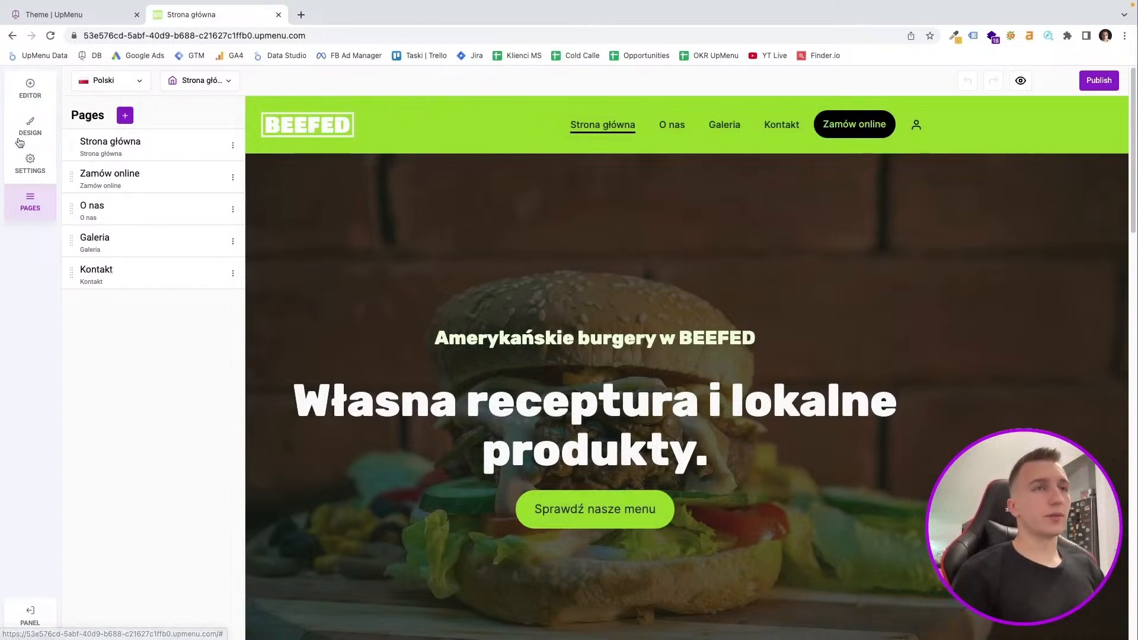
Add the Treść block with a central plate image and four surrounding text sections directly below the home page's header
{"action": "left_click", "coordinate": [41, 88]}
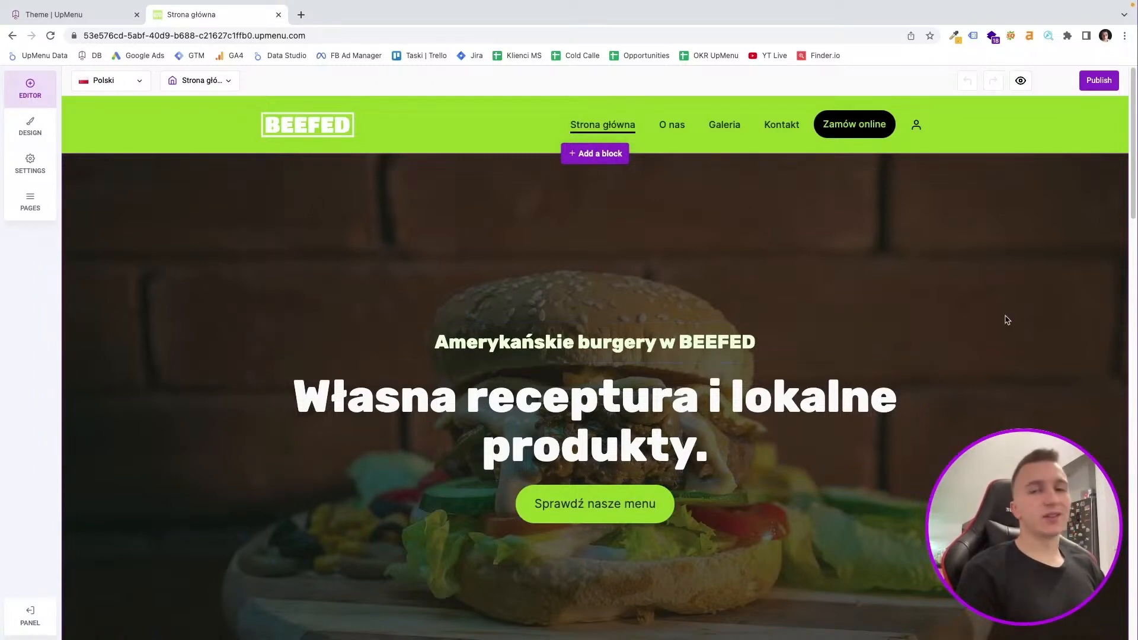
{"action": "left_click", "coordinate": [610, 157]}
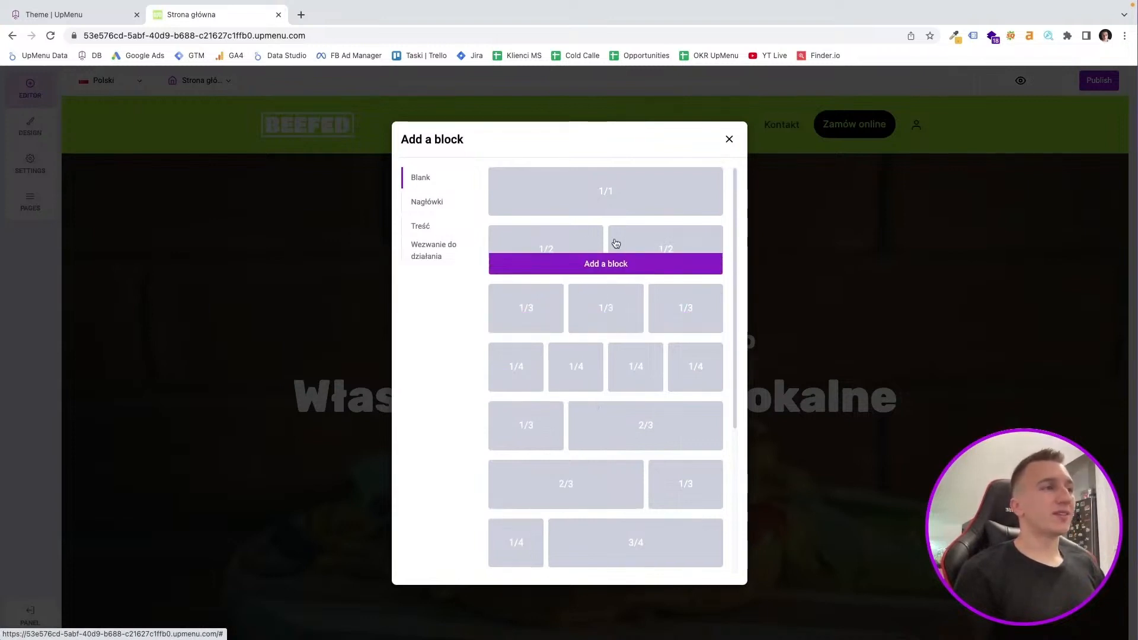
{"action": "scroll", "coordinate": [635, 355], "scroll_direction": "down", "scroll_amount": 4}
{"action": "scroll", "coordinate": [614, 389], "scroll_direction": "up", "scroll_amount": 4}
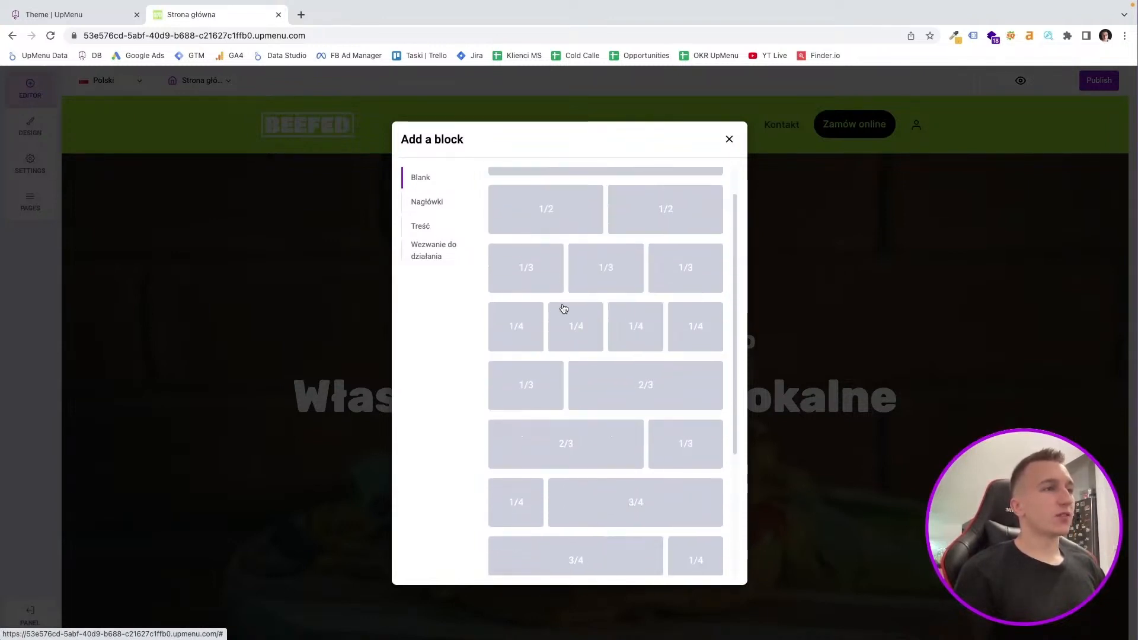
{"action": "left_click", "coordinate": [452, 200]}
{"action": "scroll", "coordinate": [616, 375], "scroll_direction": "down", "scroll_amount": 1}
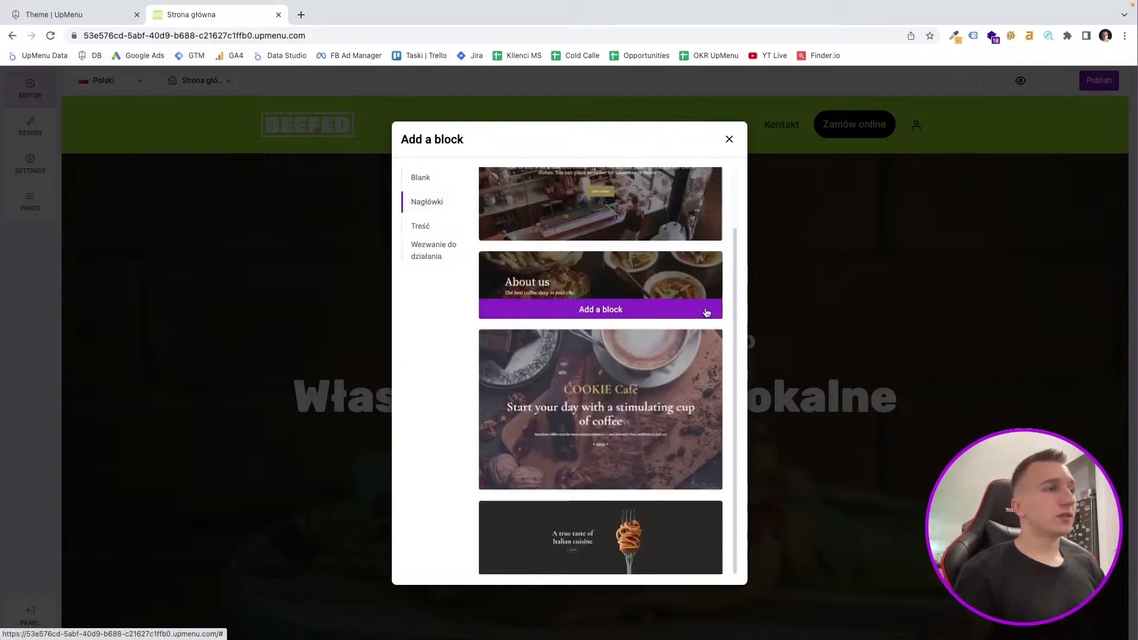
{"action": "scroll", "coordinate": [512, 199], "scroll_direction": "up", "scroll_amount": 1}
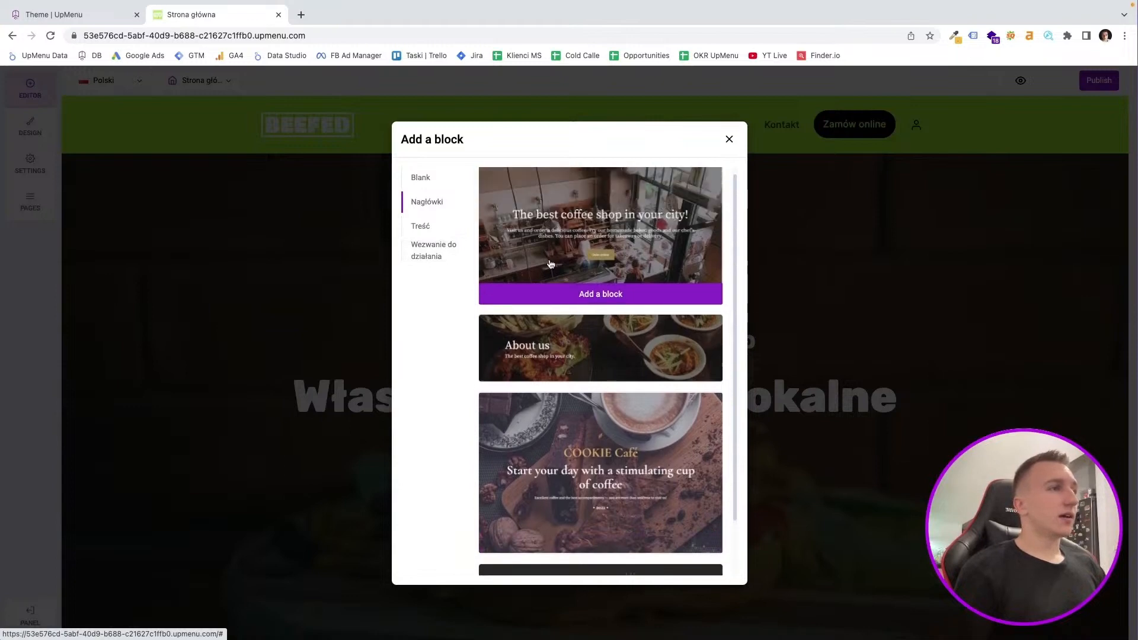
{"action": "left_click", "coordinate": [435, 230]}
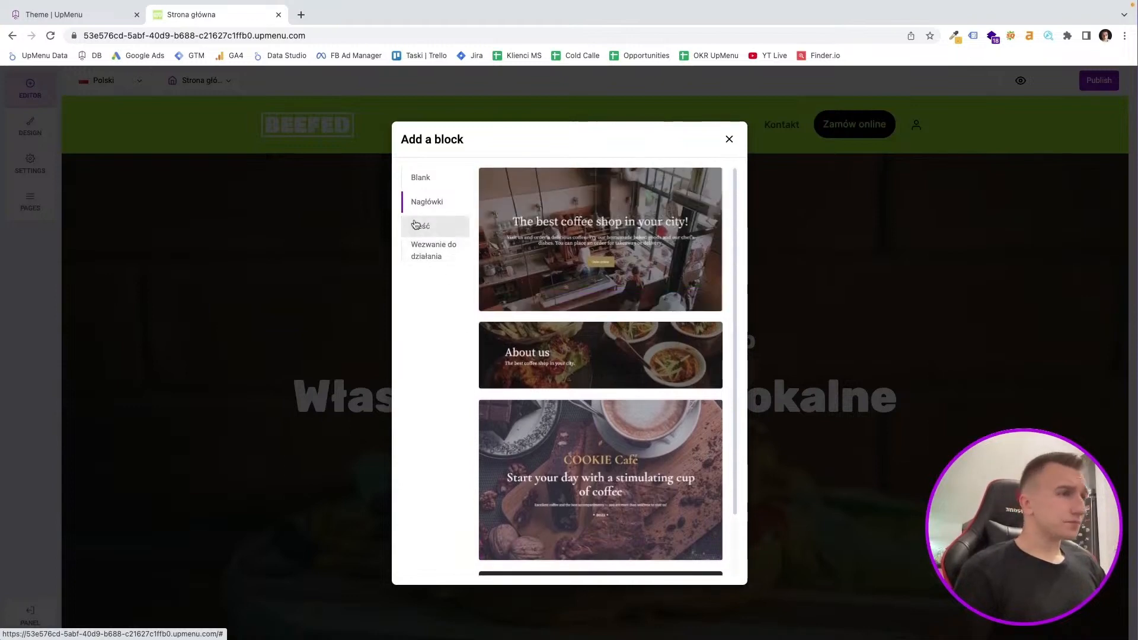
{"action": "scroll", "coordinate": [646, 323], "scroll_direction": "down", "scroll_amount": 5}
{"action": "scroll", "coordinate": [633, 298], "scroll_direction": "down", "scroll_amount": 6}
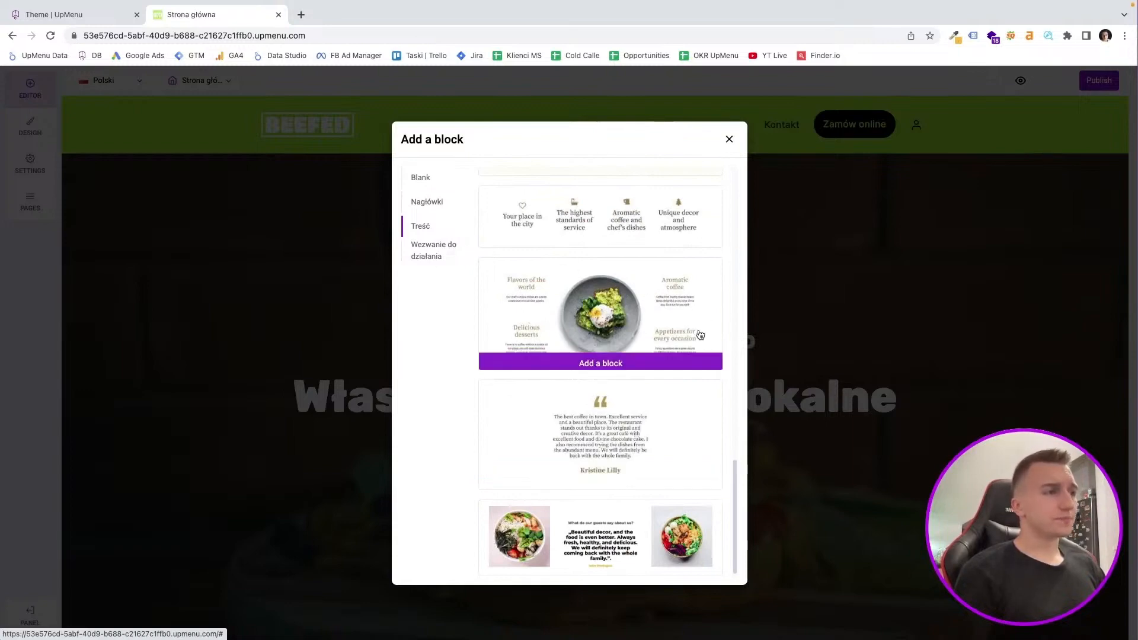
{"action": "left_click", "coordinate": [567, 363]}
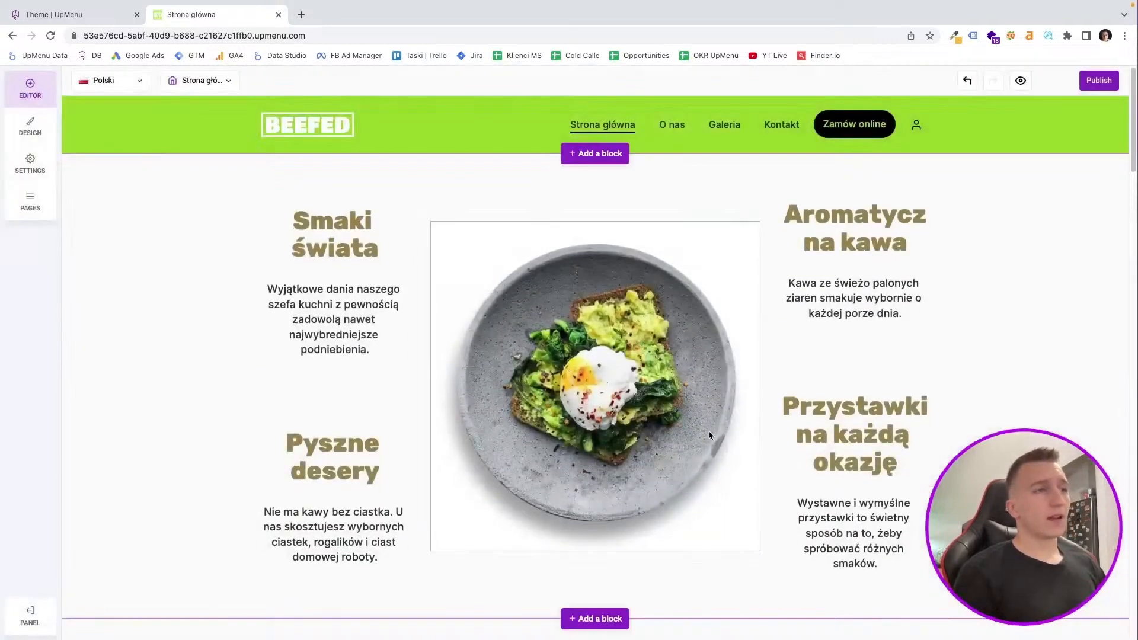
Format the "Smaki świata" heading in the added block as Heading 2
{"action": "left_click", "coordinate": [337, 224]}
{"action": "left_click", "coordinate": [336, 224]}
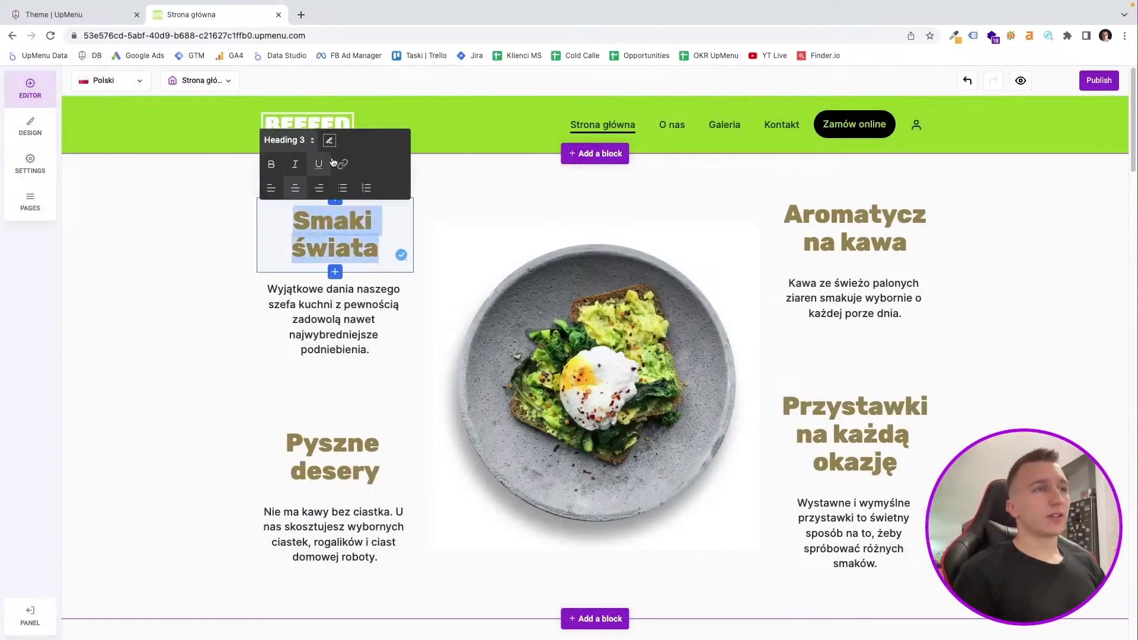
{"action": "left_click", "coordinate": [311, 141]}
{"action": "left_click", "coordinate": [329, 208]}
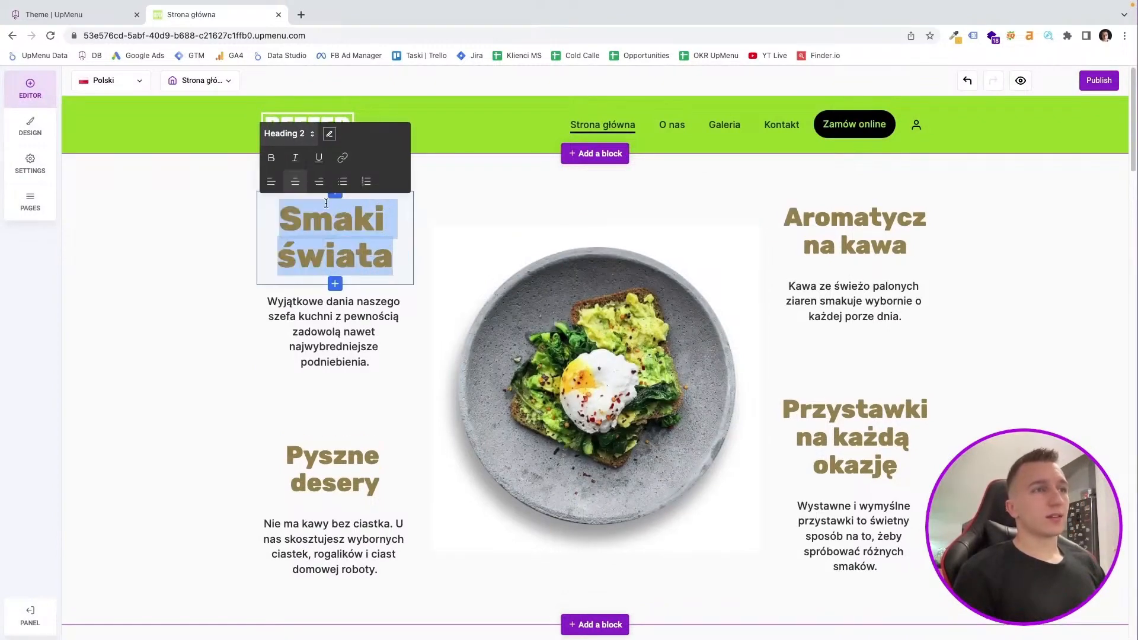
{"action": "left_click", "coordinate": [294, 140]}
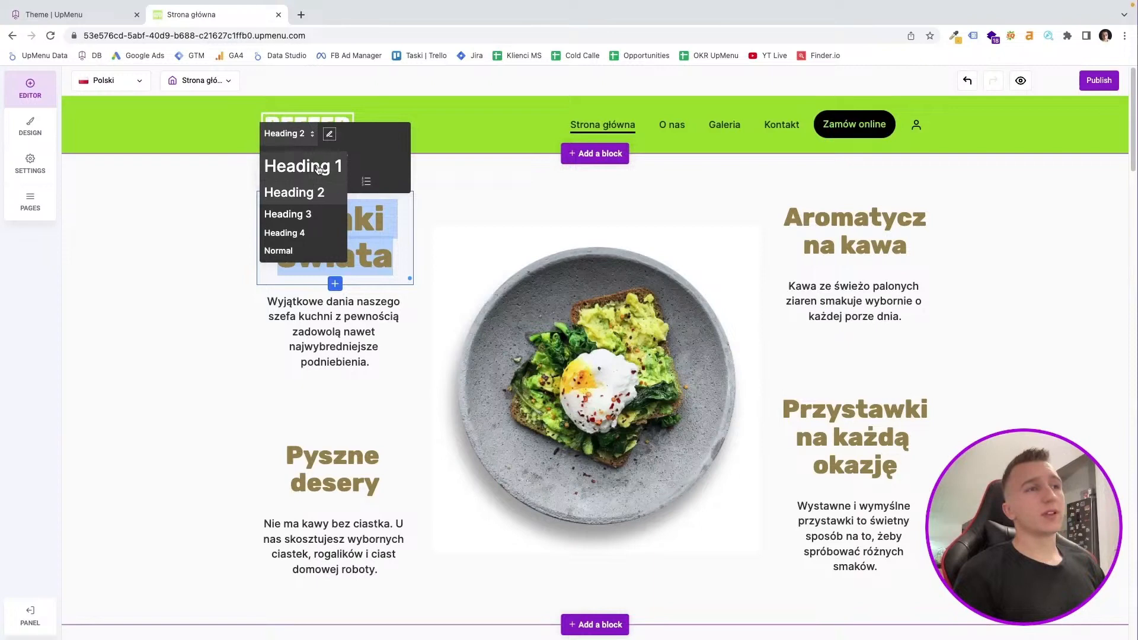
{"action": "left_click", "coordinate": [289, 192]}
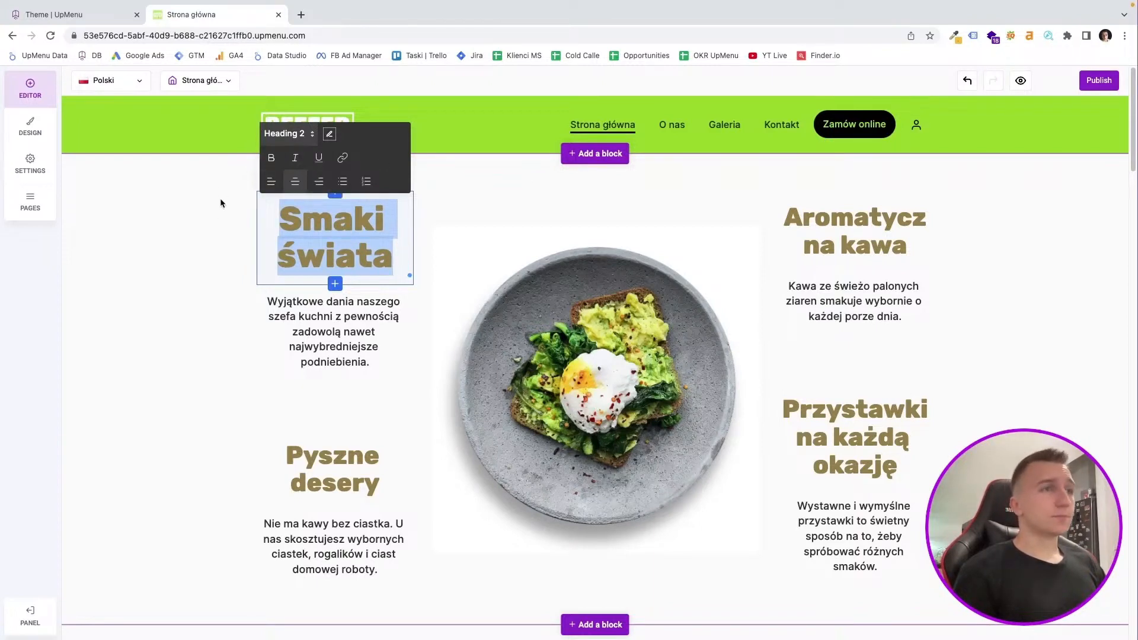
{"action": "left_click", "coordinate": [319, 263]}
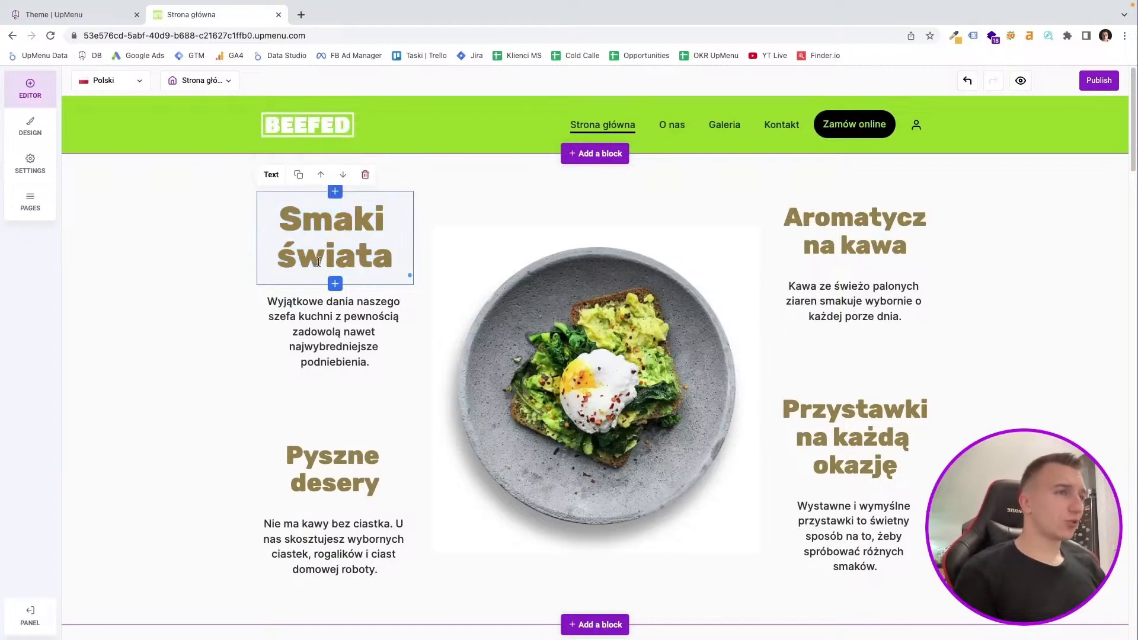
{"action": "left_click", "coordinate": [1014, 282]}
Open the central plate image's settings and examine the available replacement images without changing the picture
{"action": "left_click", "coordinate": [577, 375]}
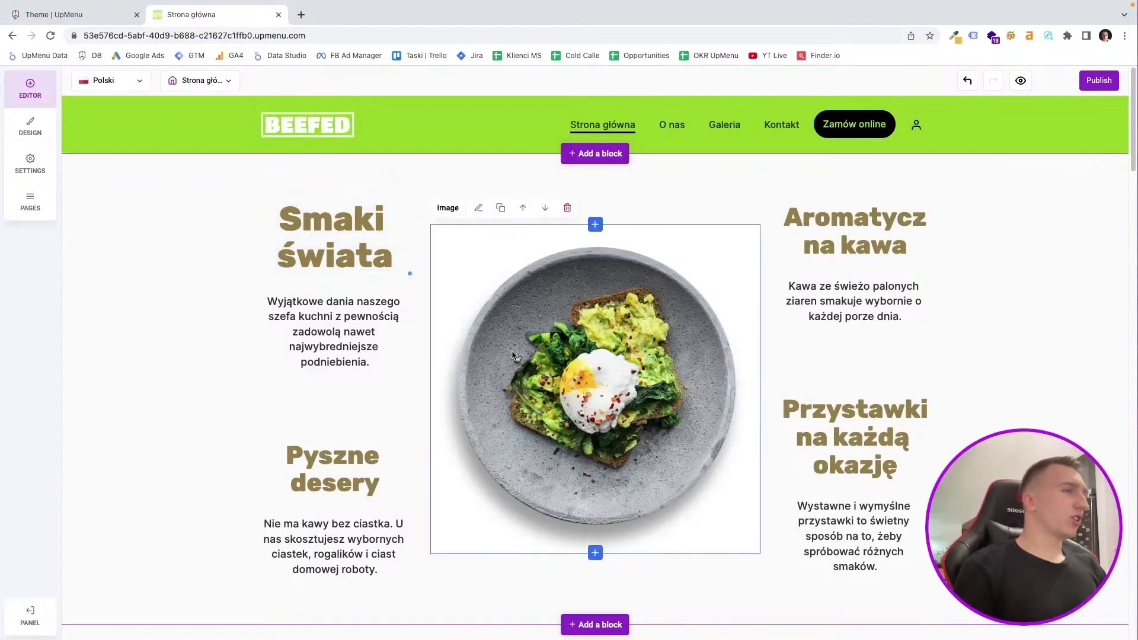
{"action": "left_click", "coordinate": [478, 209]}
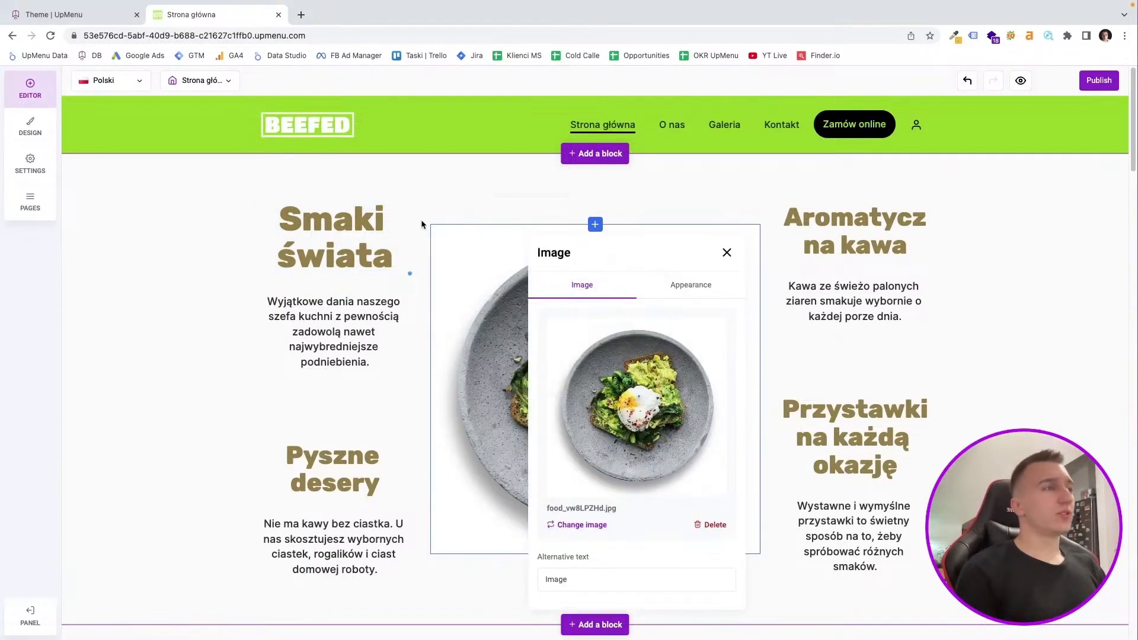
{"action": "left_click", "coordinate": [600, 530]}
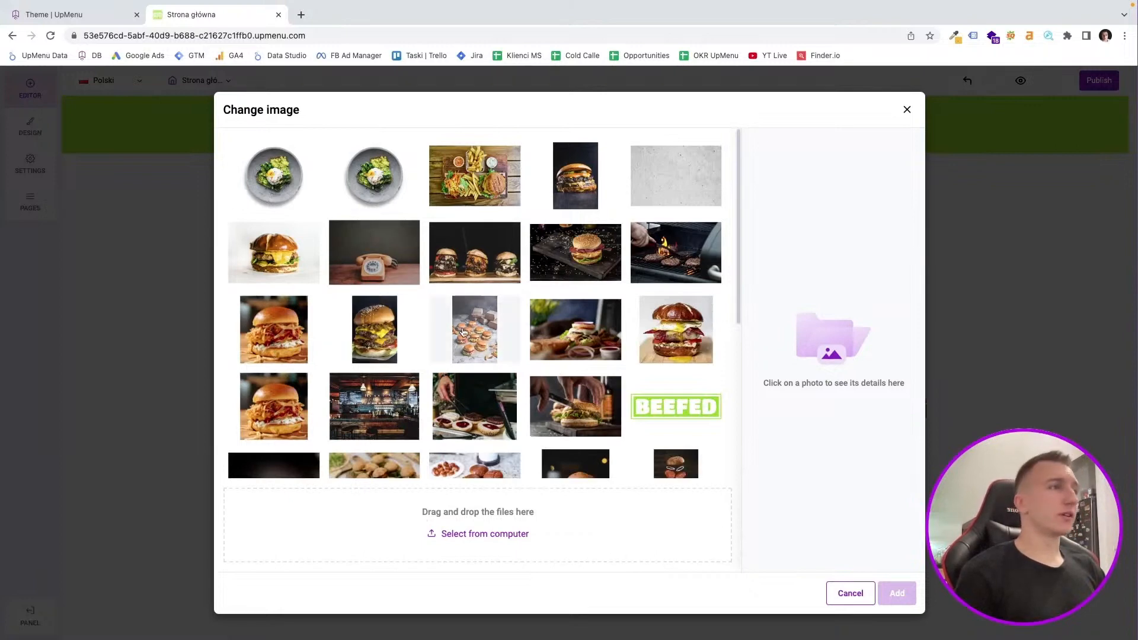
{"action": "left_click", "coordinate": [908, 111]}
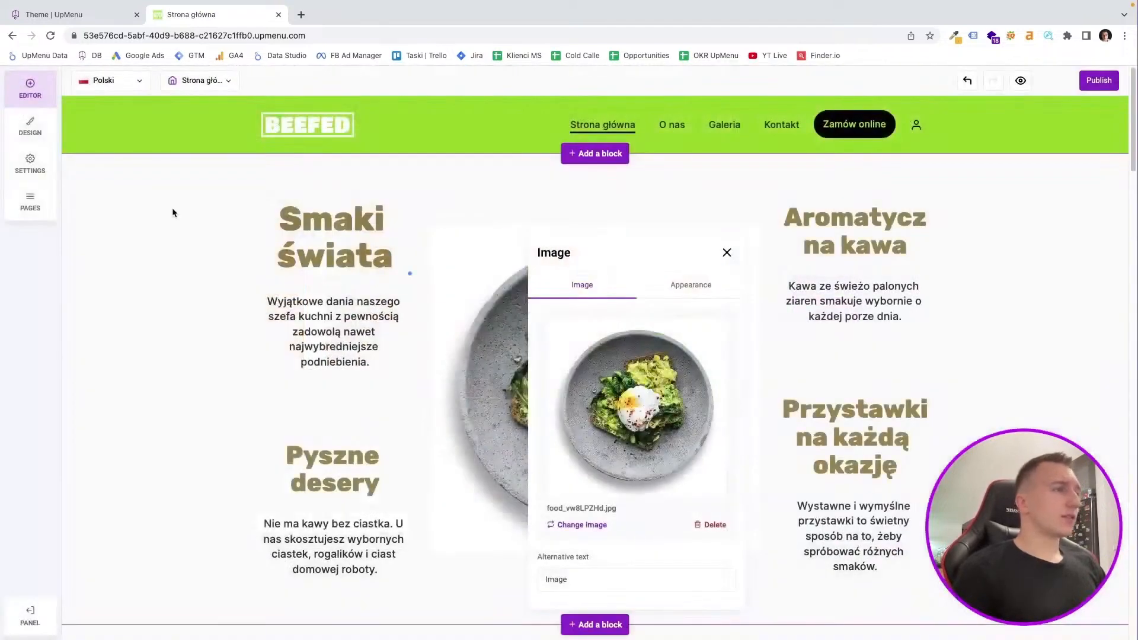
{"action": "left_click", "coordinate": [253, 326]}
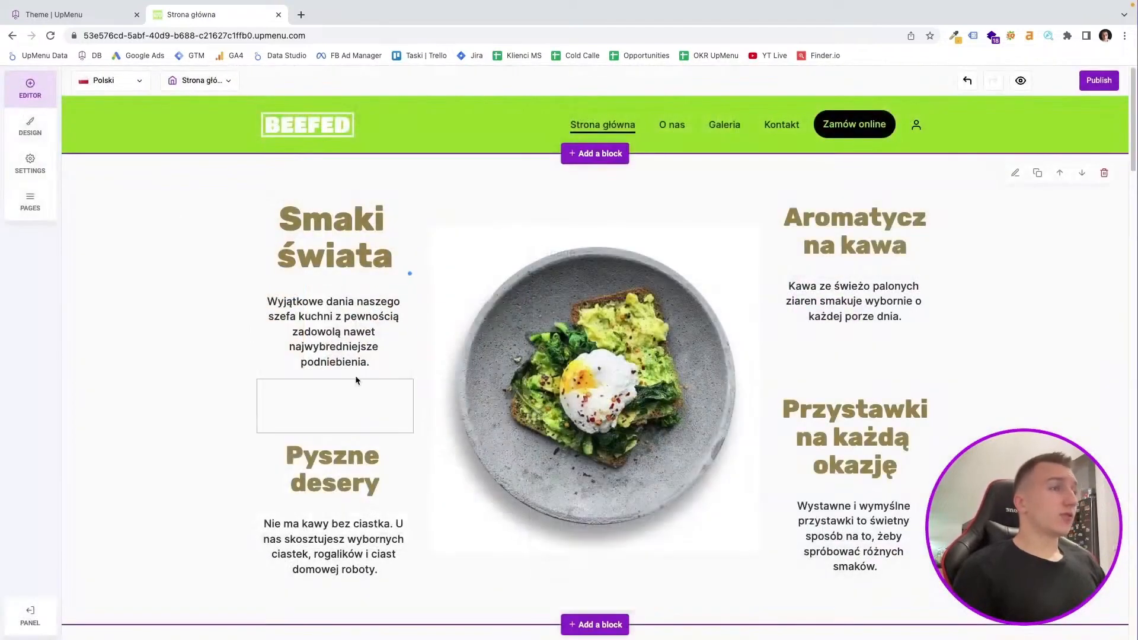
{"action": "left_click", "coordinate": [294, 335]}
{"action": "left_click", "coordinate": [400, 359]}
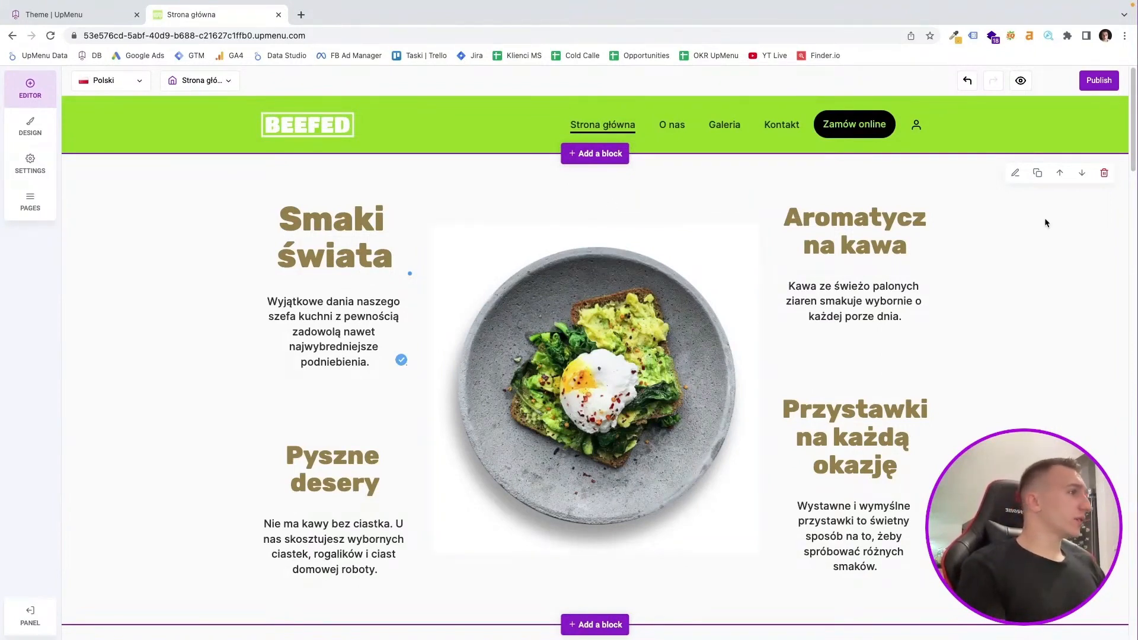
Set the plate block's section background to the near-black dark green theme color
{"action": "left_click", "coordinate": [1016, 173]}
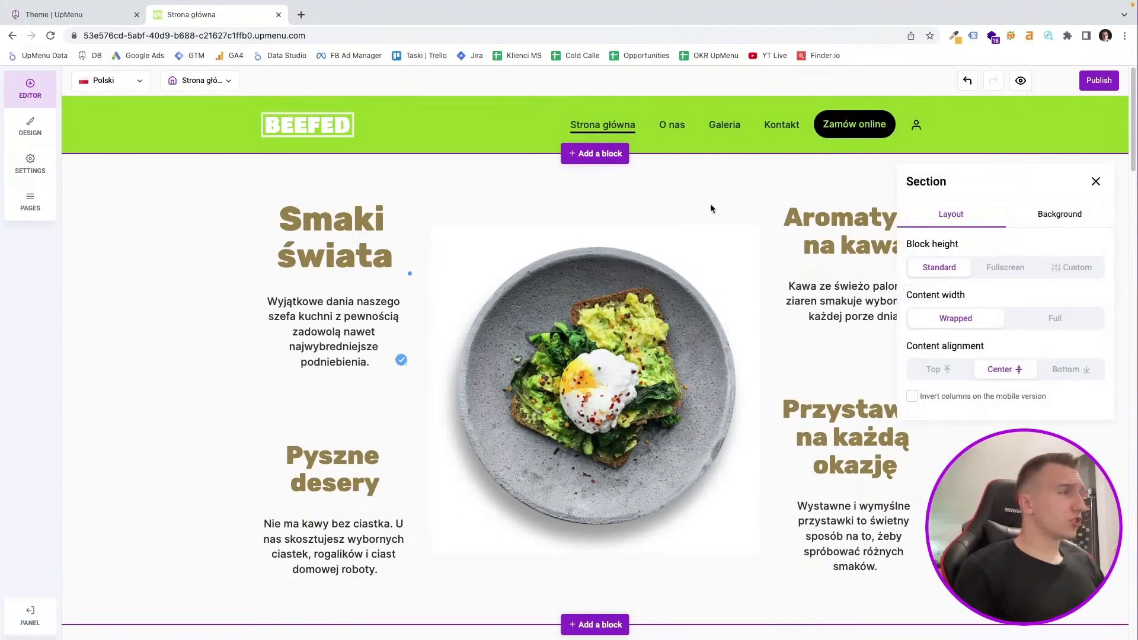
{"action": "left_click", "coordinate": [1052, 214]}
{"action": "left_click", "coordinate": [993, 265]}
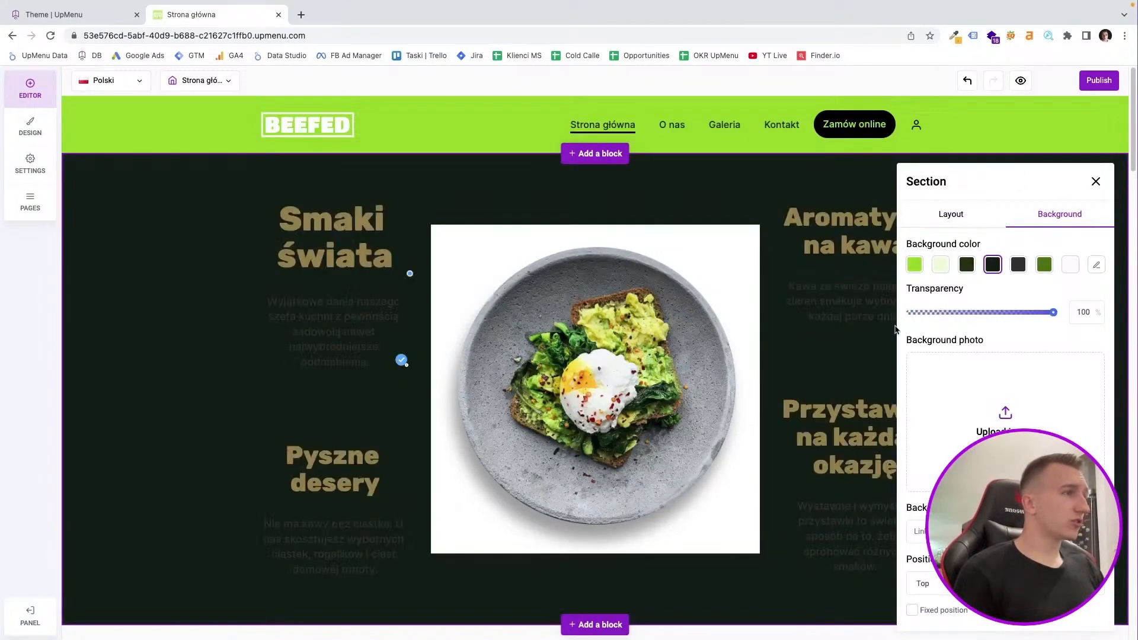
Change the text color of the "Smaki świata" heading to the bright lime green theme color
{"action": "left_click", "coordinate": [378, 225]}
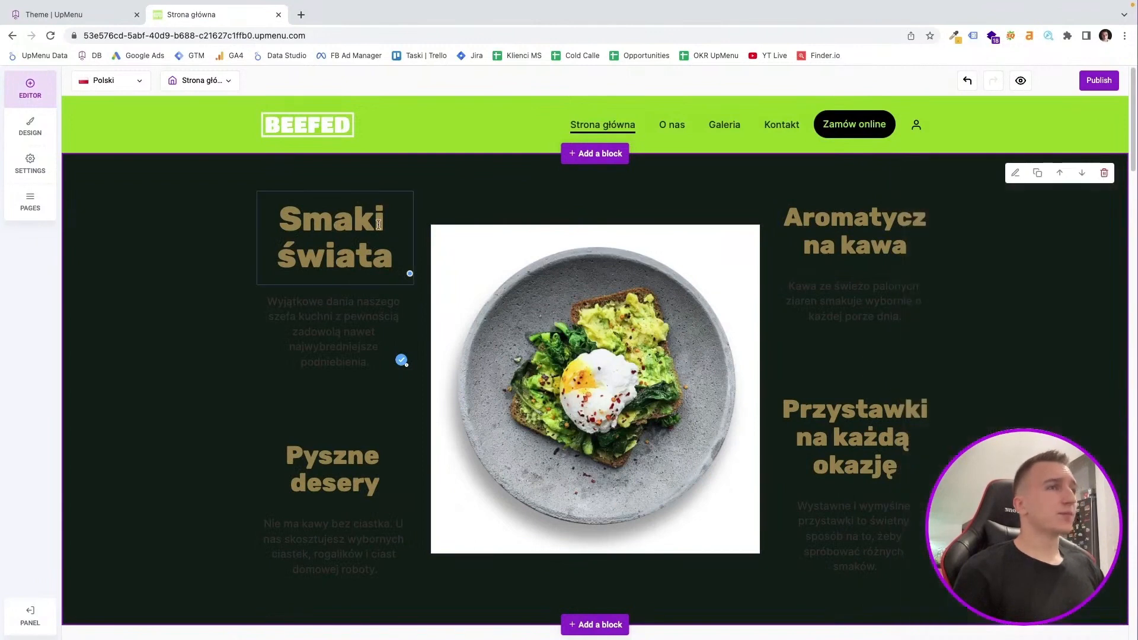
{"action": "double_click", "coordinate": [378, 224]}
{"action": "left_click", "coordinate": [330, 134]}
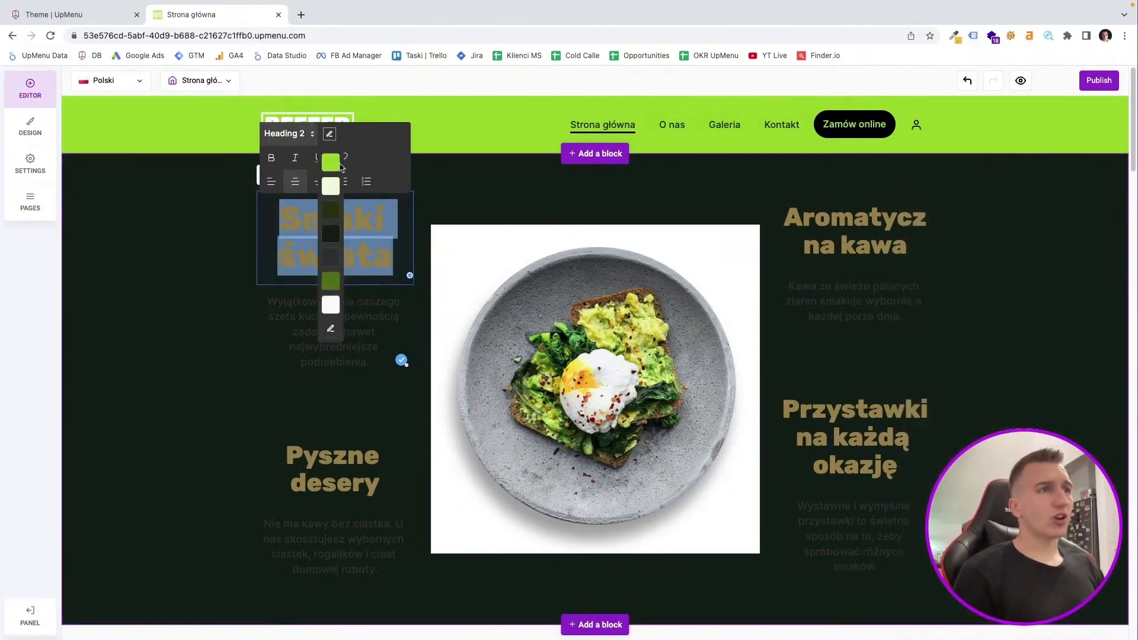
{"action": "left_click", "coordinate": [330, 162]}
{"action": "left_click", "coordinate": [144, 333]}
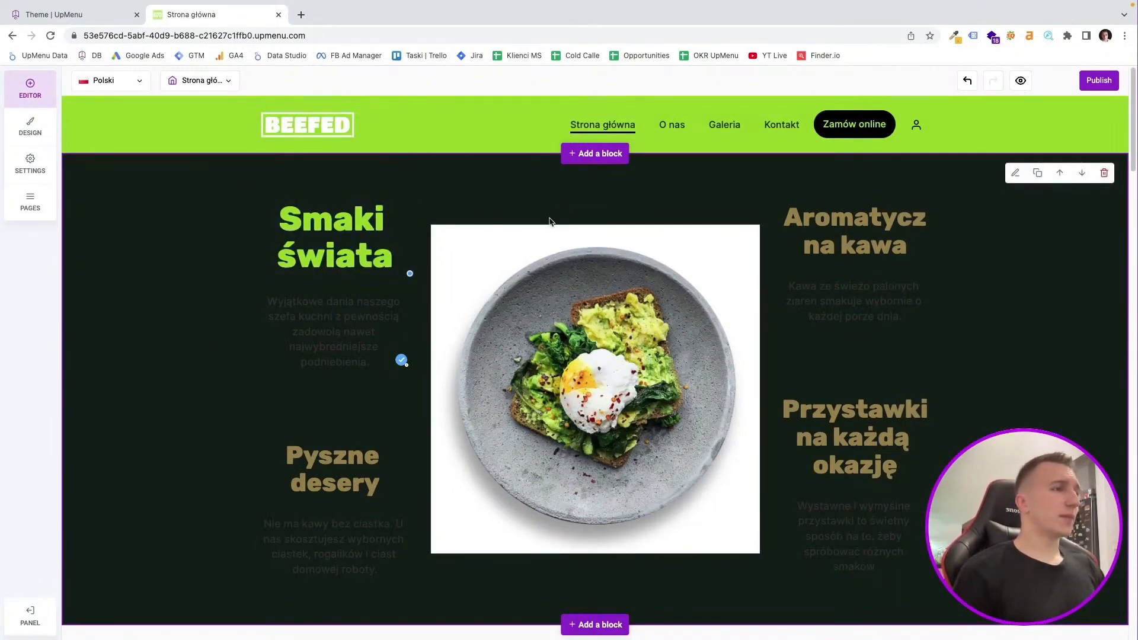
Delete the plate block with the dark background from the home page
{"action": "left_click", "coordinate": [1104, 173]}
{"action": "left_click", "coordinate": [715, 367]}
Add the "Delicious coffee with delivery" block from Wezwanie do działania directly below the remaining plate block
{"action": "scroll", "coordinate": [463, 344], "scroll_direction": "down", "scroll_amount": 4}
{"action": "scroll", "coordinate": [464, 344], "scroll_direction": "down", "scroll_amount": 2}
{"action": "left_click", "coordinate": [586, 280]}
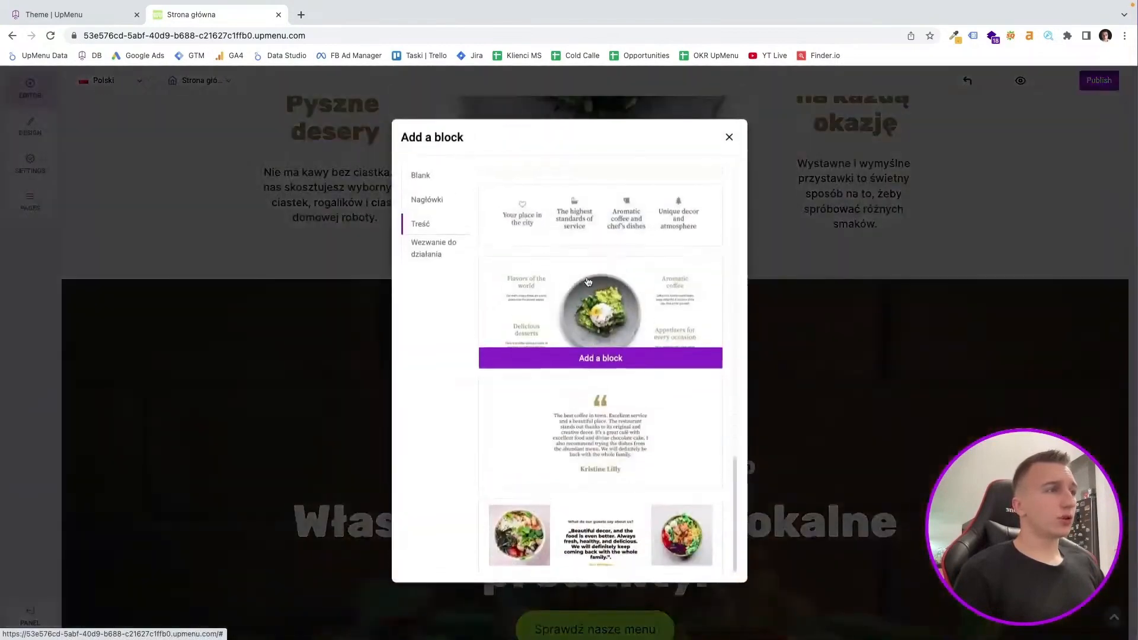
{"action": "left_click", "coordinate": [431, 250]}
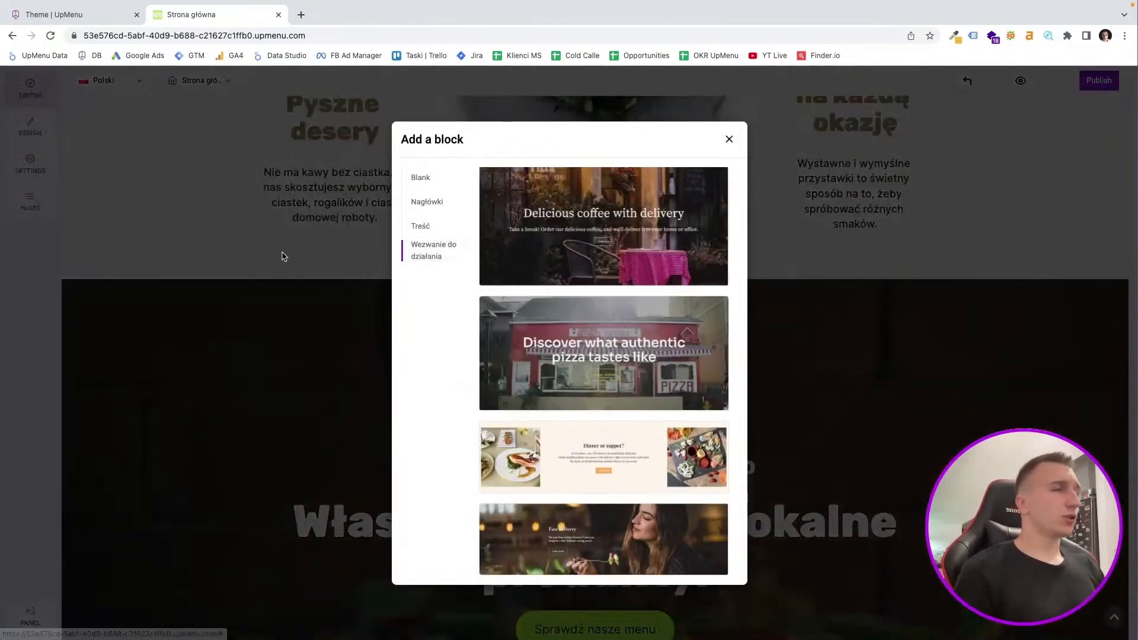
{"action": "mouse_move", "coordinate": [599, 236]}
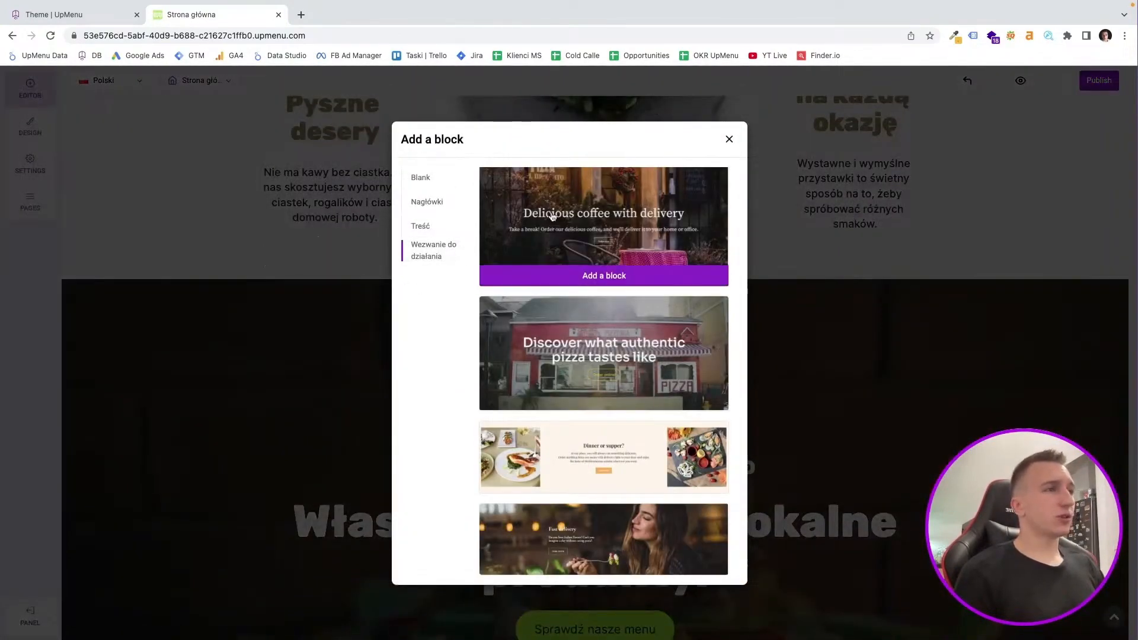
{"action": "left_click", "coordinate": [574, 281]}
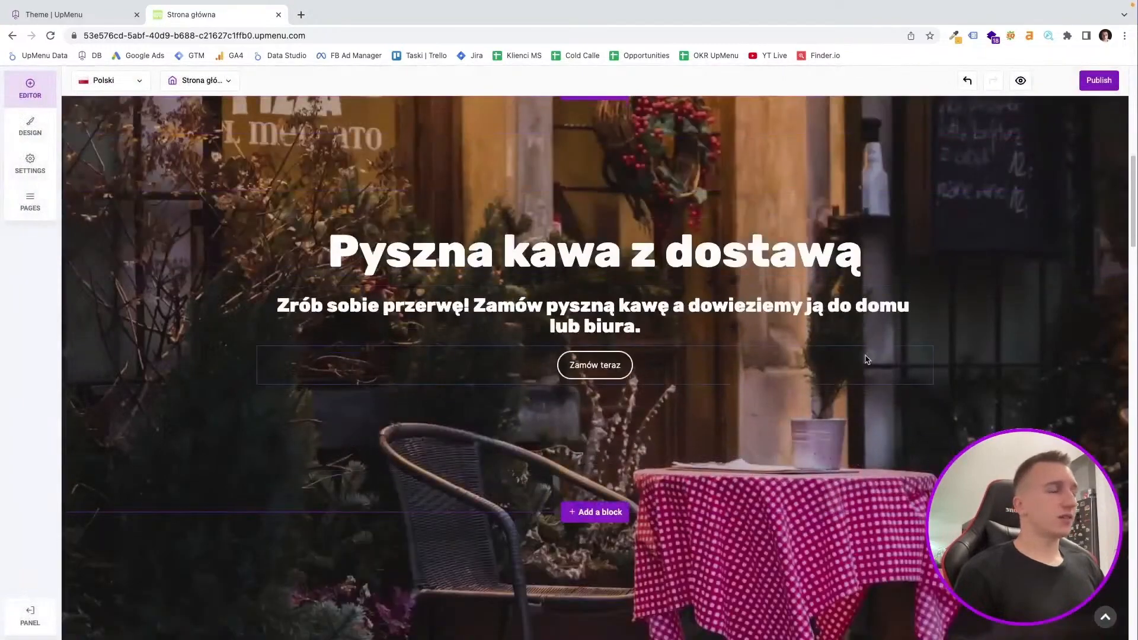
Delete the lower of the two "Pyszna kawa z dostawą" blocks
{"action": "scroll", "coordinate": [865, 358], "scroll_direction": "down", "scroll_amount": 3}
{"action": "scroll", "coordinate": [962, 382], "scroll_direction": "up", "scroll_amount": 1}
{"action": "scroll", "coordinate": [962, 383], "scroll_direction": "up", "scroll_amount": 1}
{"action": "left_click", "coordinate": [1104, 454]}
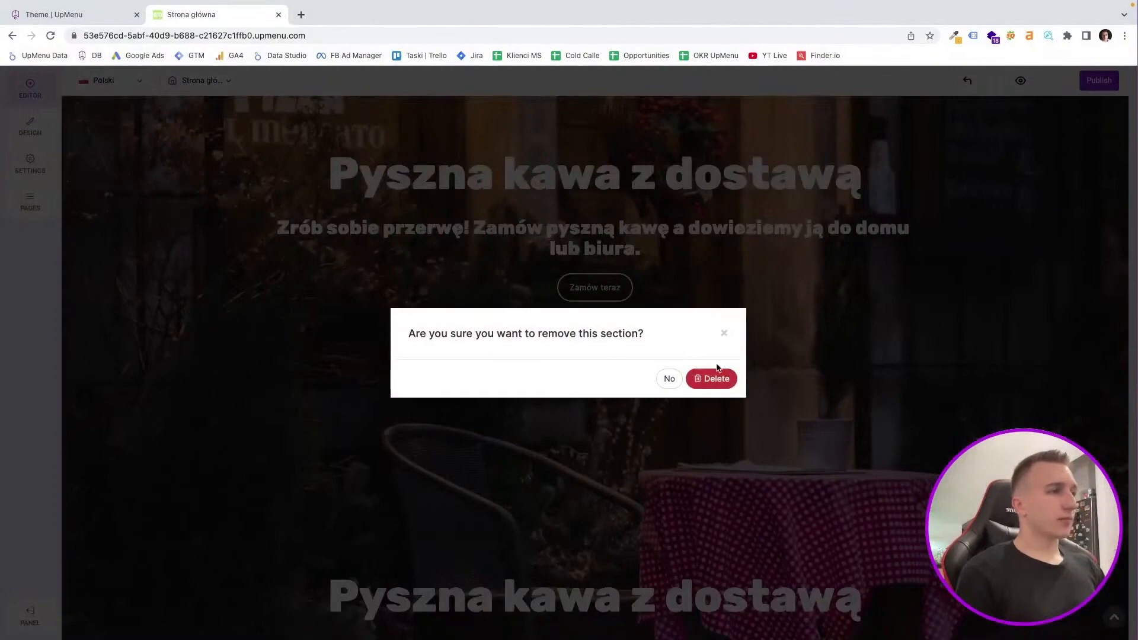
{"action": "left_click", "coordinate": [711, 377]}
Delete the remaining plate block and the remaining "Pyszna kawa z dostawą" block below the home page's header
{"action": "scroll", "coordinate": [717, 368], "scroll_direction": "up", "scroll_amount": 1}
{"action": "scroll", "coordinate": [741, 376], "scroll_direction": "down", "scroll_amount": 3}
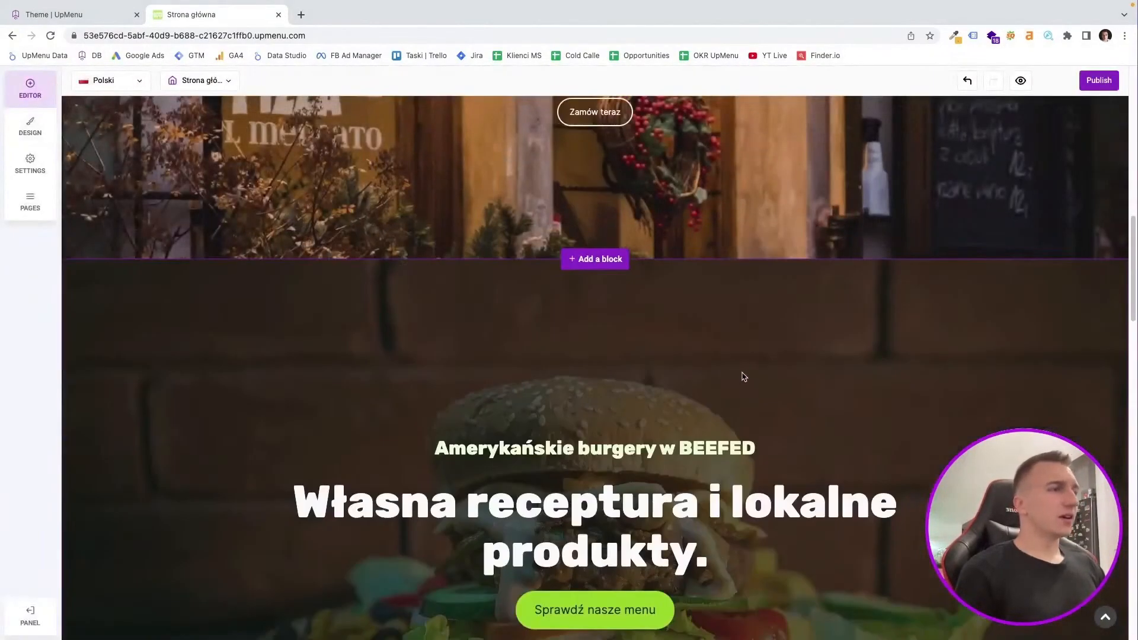
{"action": "scroll", "coordinate": [747, 378], "scroll_direction": "up", "scroll_amount": 7}
{"action": "scroll", "coordinate": [816, 370], "scroll_direction": "up", "scroll_amount": 4}
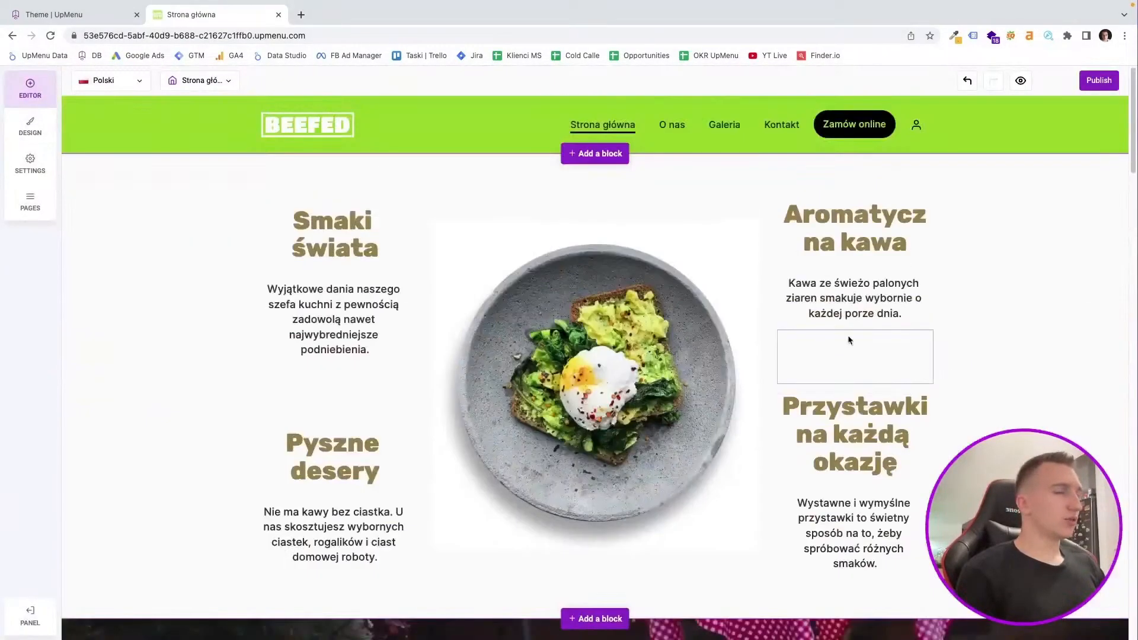
{"action": "left_click", "coordinate": [1103, 172]}
{"action": "left_click", "coordinate": [714, 376]}
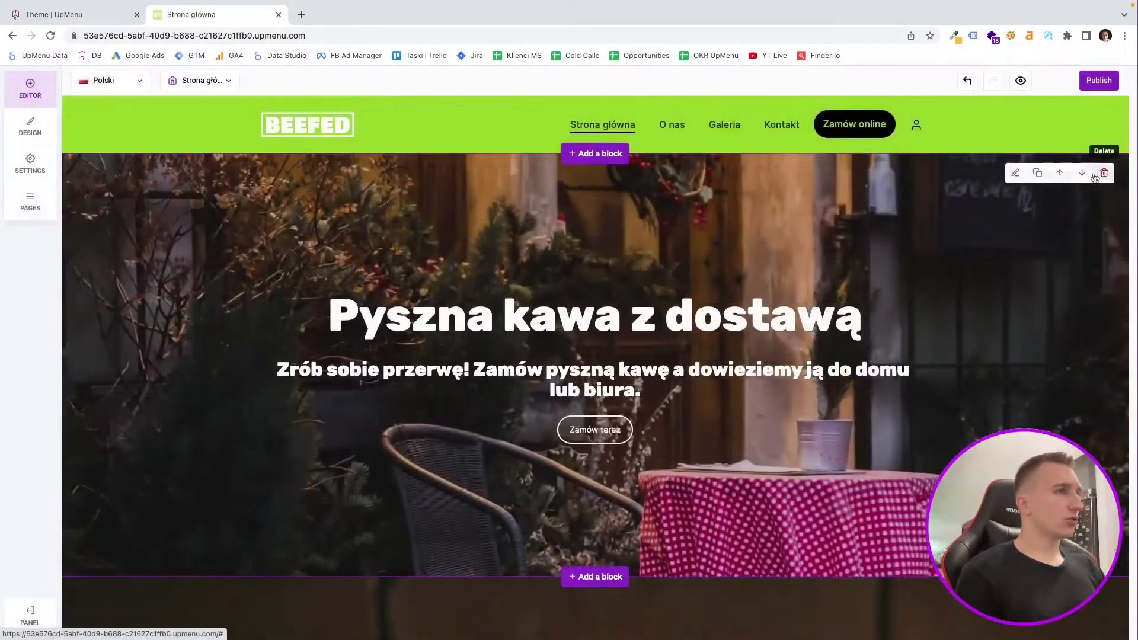
{"action": "left_click", "coordinate": [1103, 171]}
{"action": "left_click", "coordinate": [714, 374]}
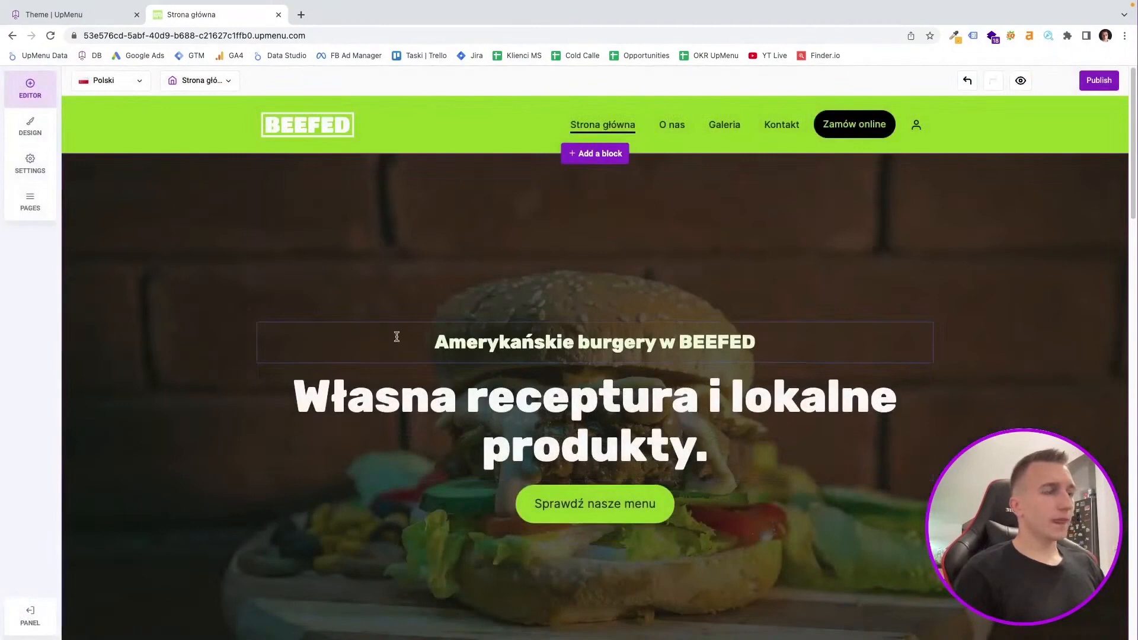
Examine the "Sprawdź nasze menu" button's appearance and reference settings, and the widgets available to insert below it
{"action": "scroll", "coordinate": [330, 336], "scroll_direction": "down", "scroll_amount": 3}
{"action": "scroll", "coordinate": [331, 336], "scroll_direction": "down", "scroll_amount": 2}
{"action": "mouse_move", "coordinate": [243, 271]}
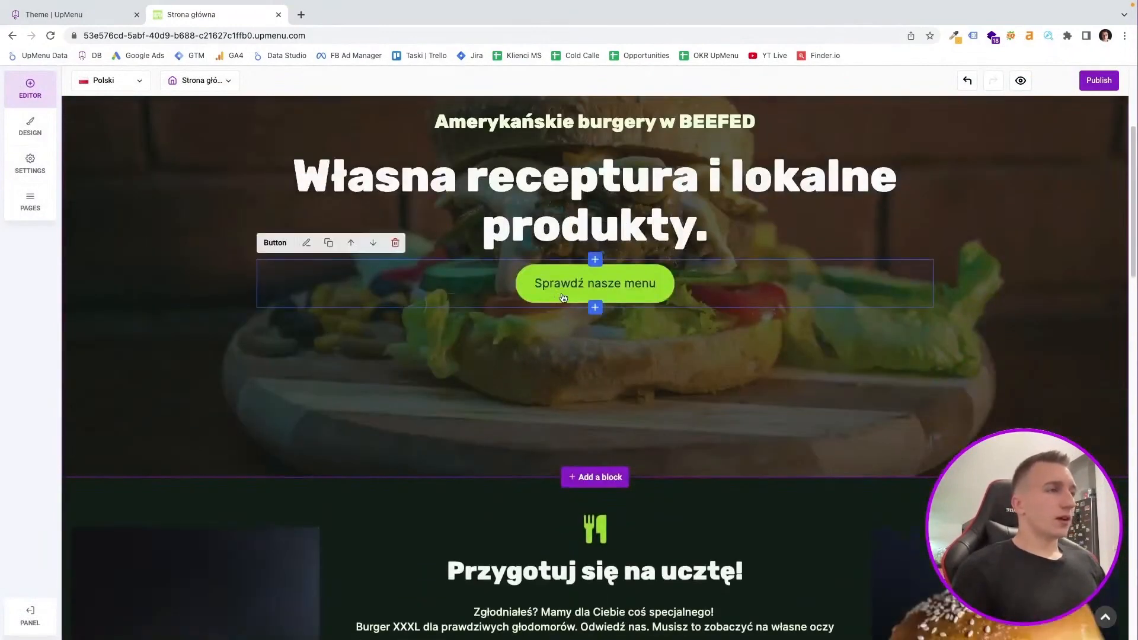
{"action": "left_click", "coordinate": [306, 242]}
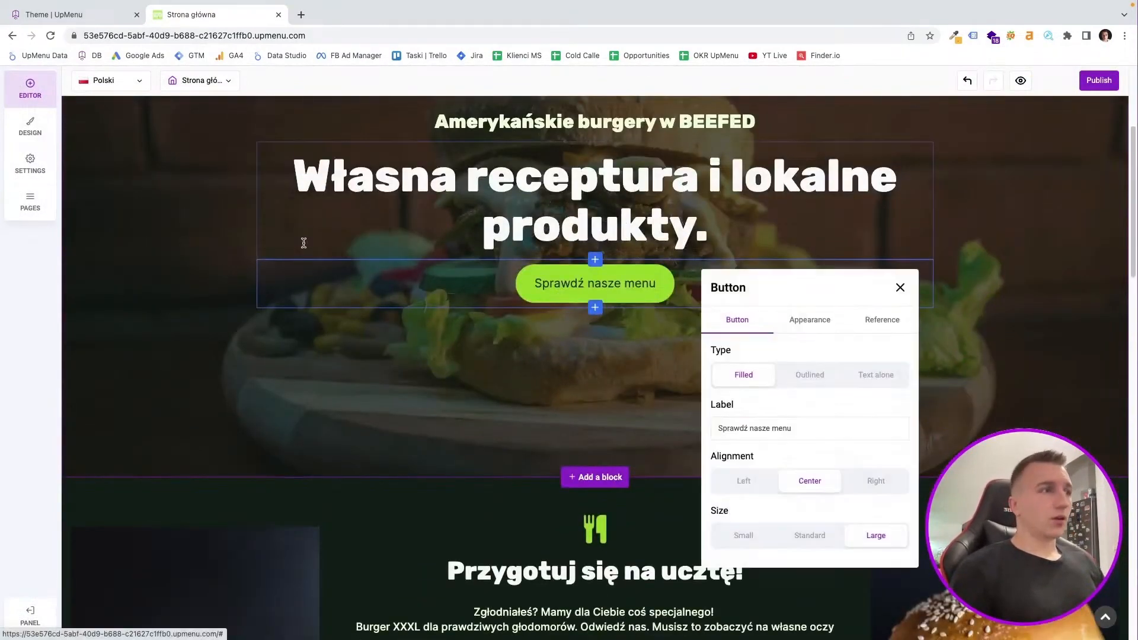
{"action": "left_click", "coordinate": [808, 321]}
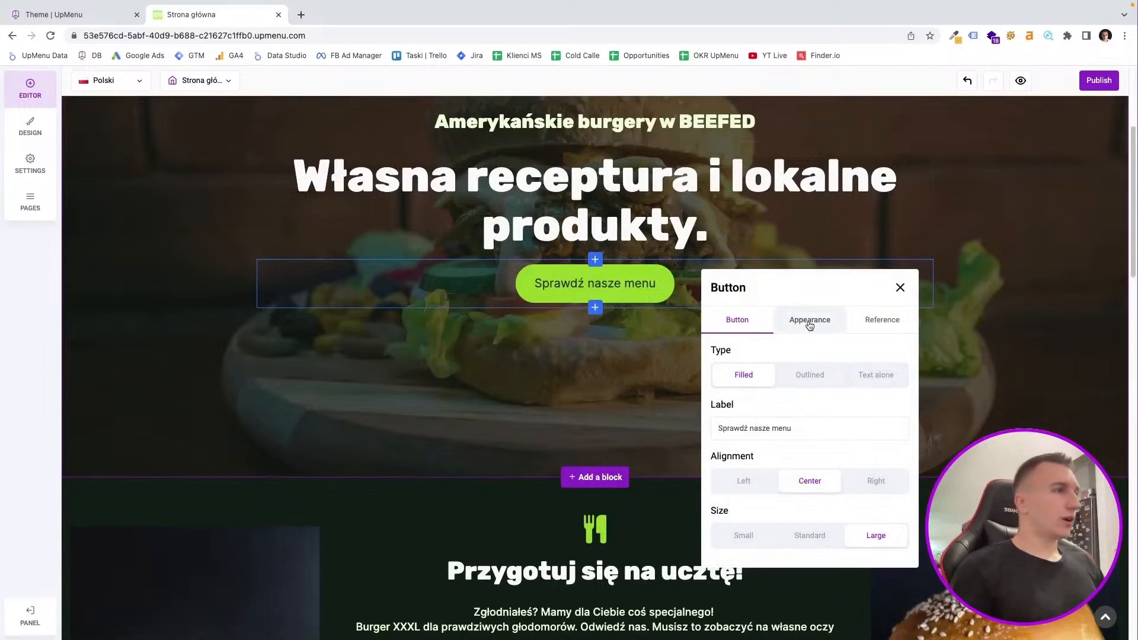
{"action": "left_click", "coordinate": [881, 320]}
{"action": "left_click", "coordinate": [900, 288]}
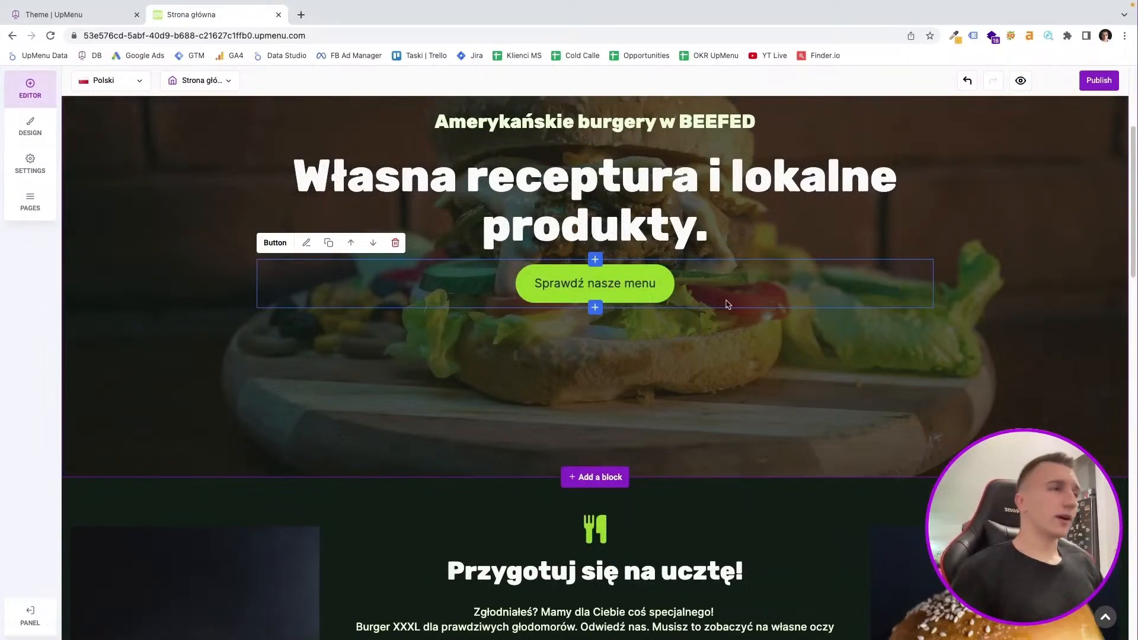
{"action": "left_click", "coordinate": [595, 307]}
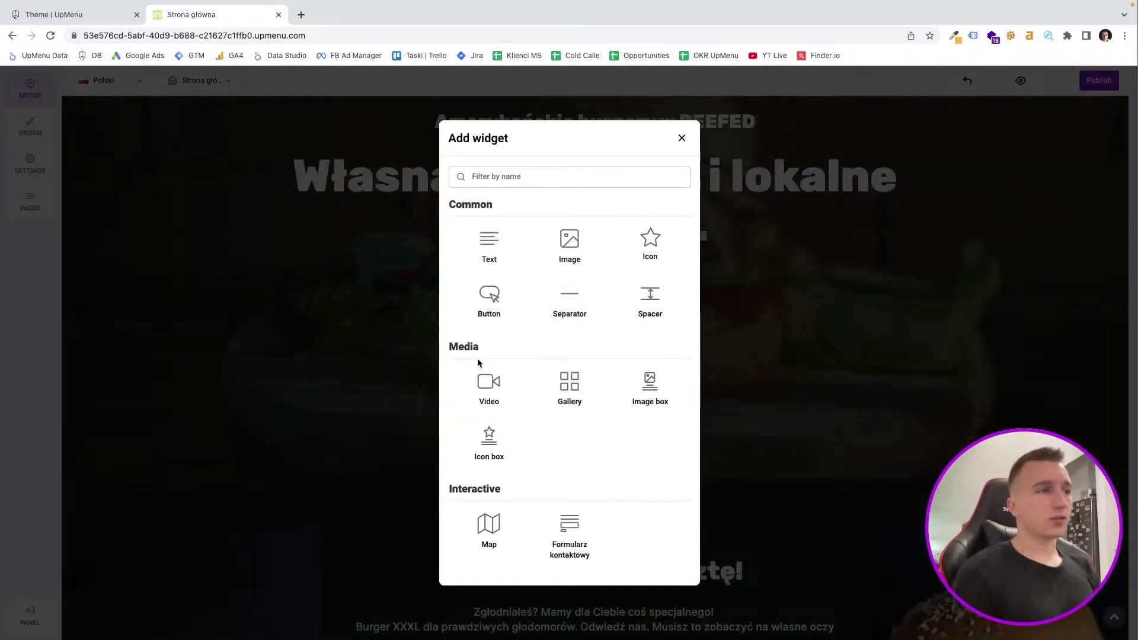
{"action": "left_click", "coordinate": [328, 314]}
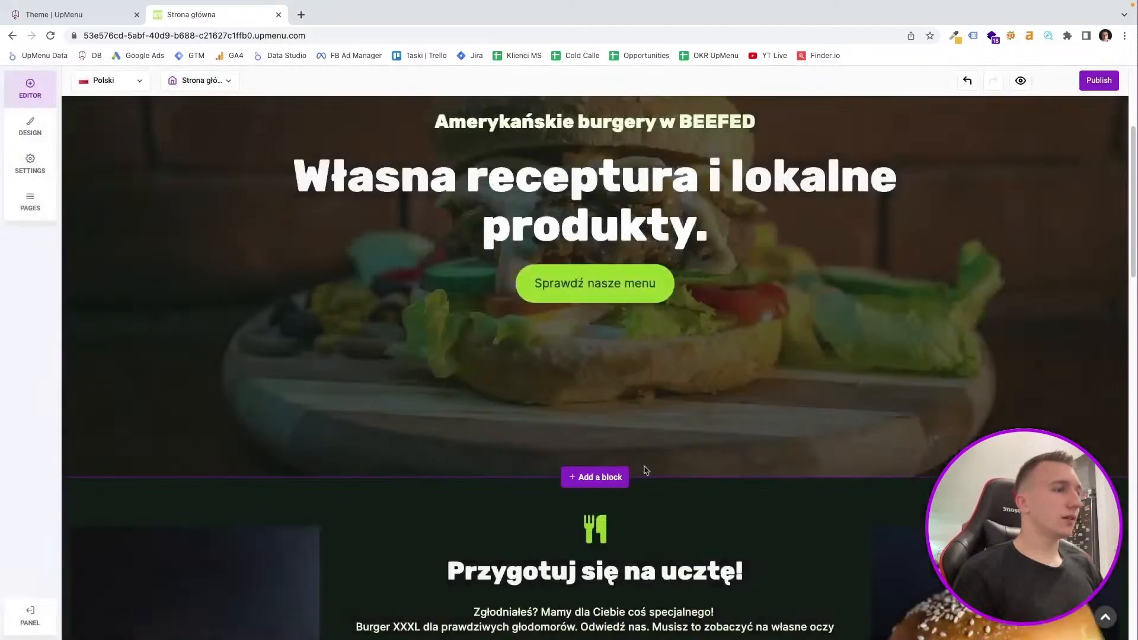
Add a Blank block with two 1/2 columns directly below the "Własna receptura i lokalne produkty" burger section
{"action": "left_click", "coordinate": [609, 485]}
{"action": "left_click", "coordinate": [413, 185]}
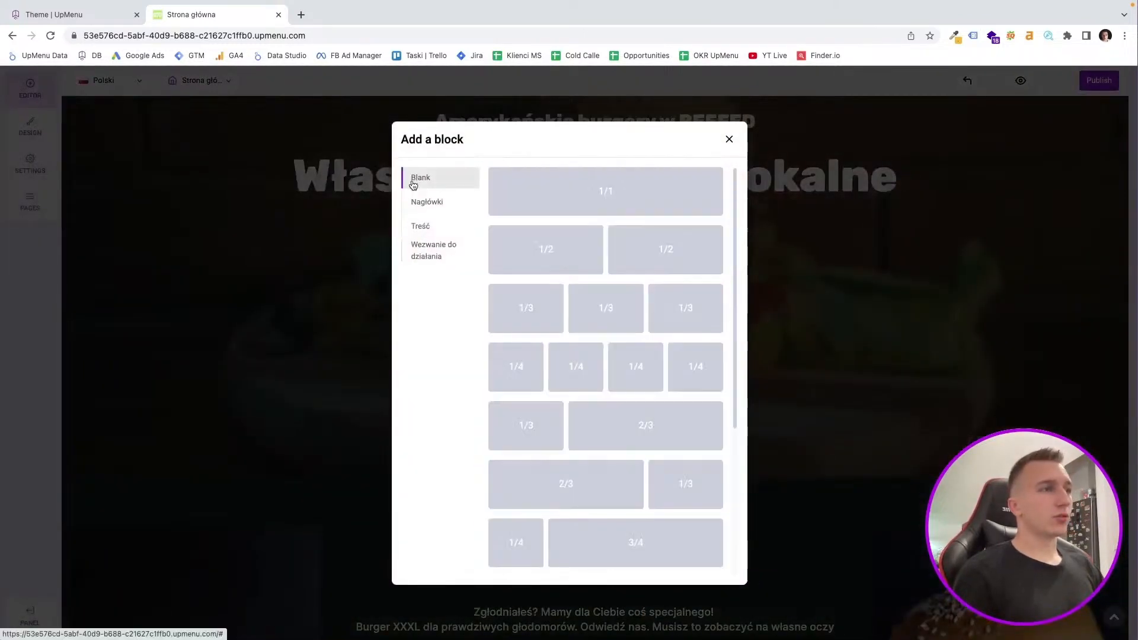
{"action": "mouse_move", "coordinate": [536, 206]}
{"action": "mouse_move", "coordinate": [571, 236]}
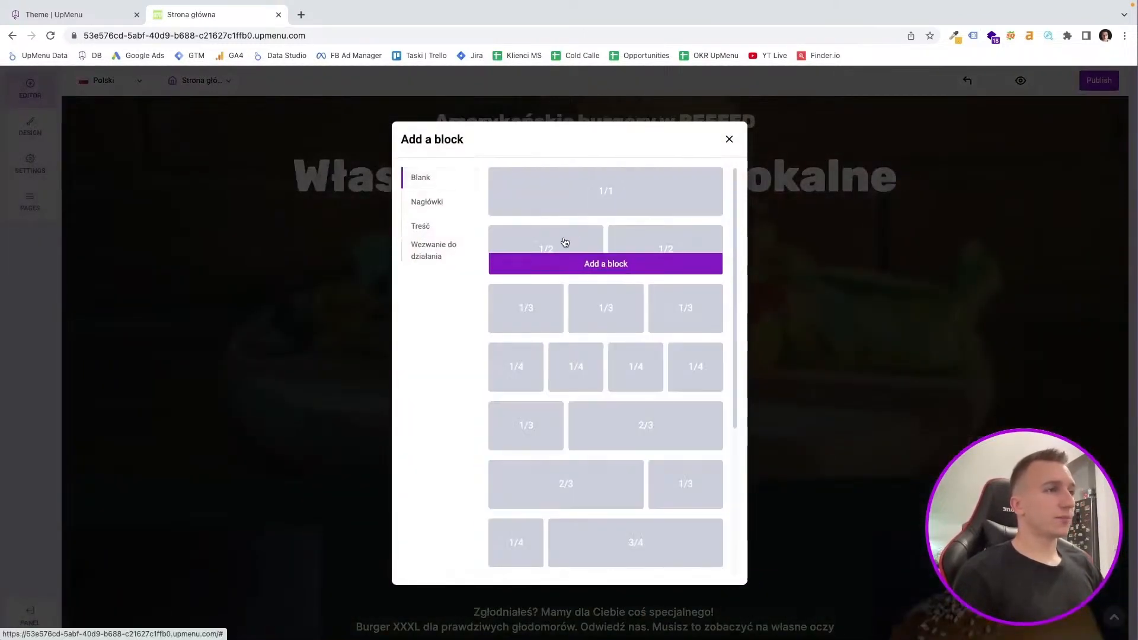
{"action": "left_click", "coordinate": [555, 265]}
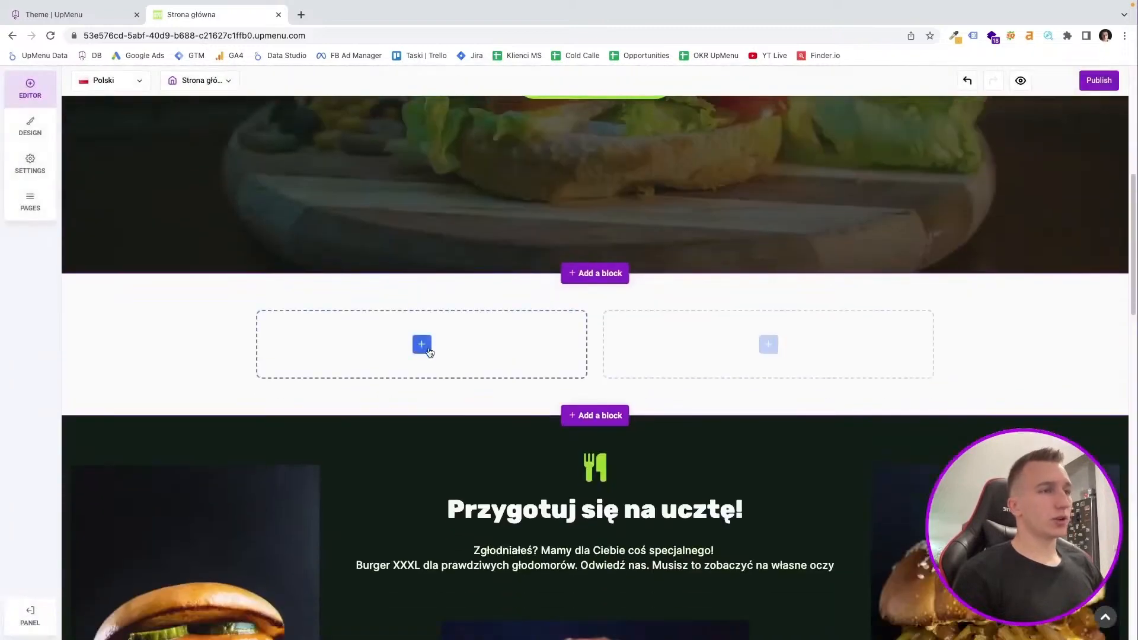
Add a Button widget to the left column and a Video widget to the right column of the new blank block
{"action": "left_click", "coordinate": [497, 356]}
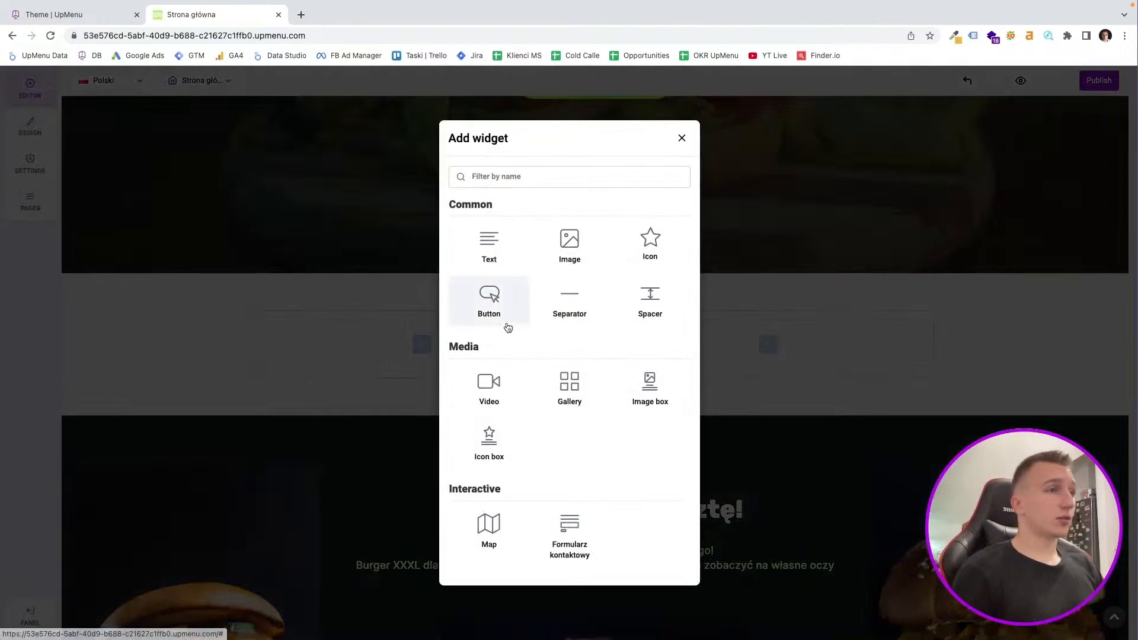
{"action": "left_click", "coordinate": [490, 307]}
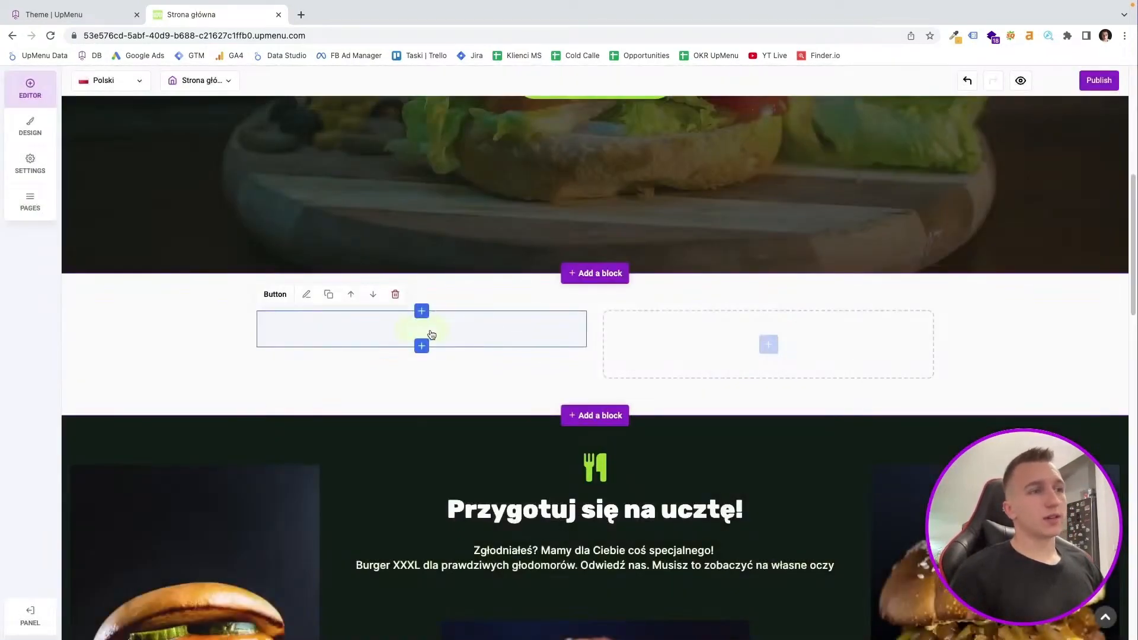
{"action": "left_click", "coordinate": [693, 357]}
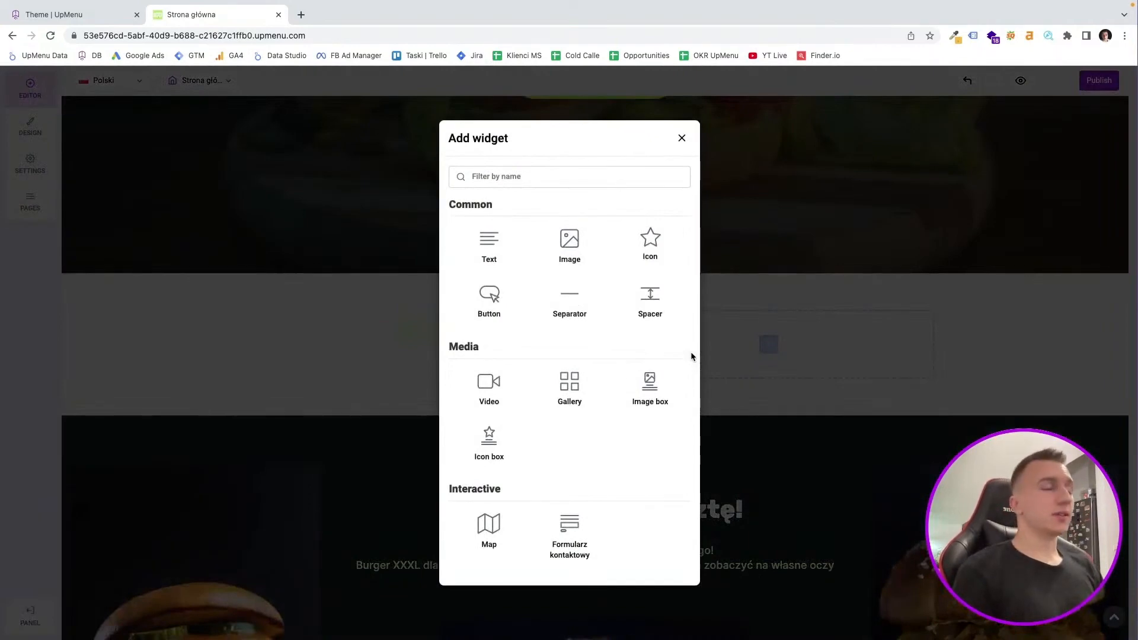
{"action": "left_click", "coordinate": [490, 389]}
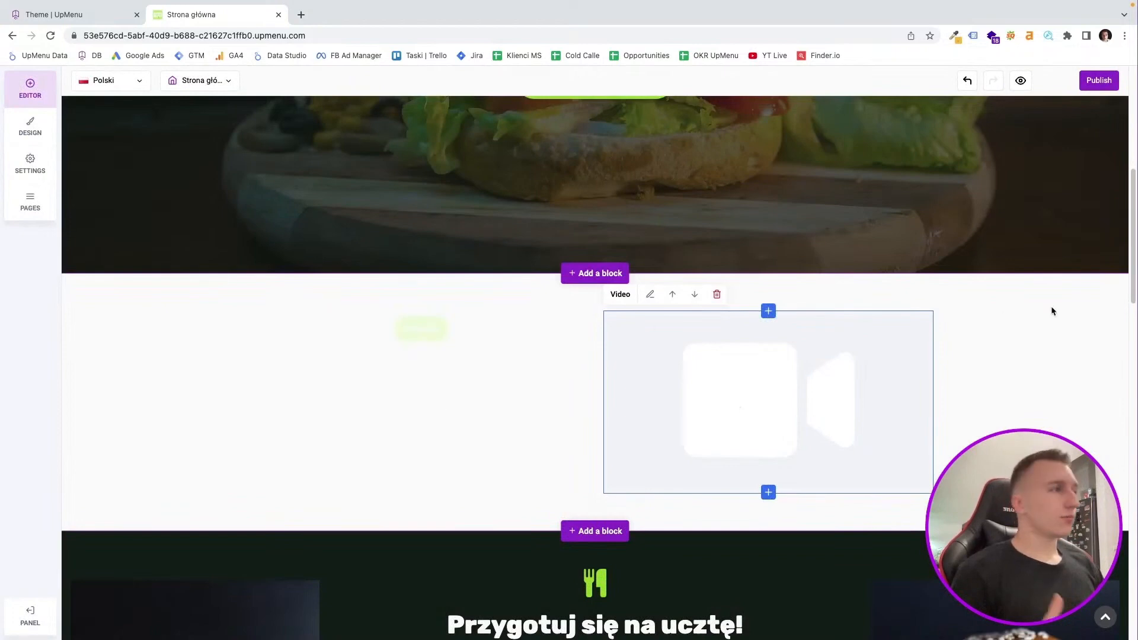
{"action": "mouse_move", "coordinate": [1002, 319]}
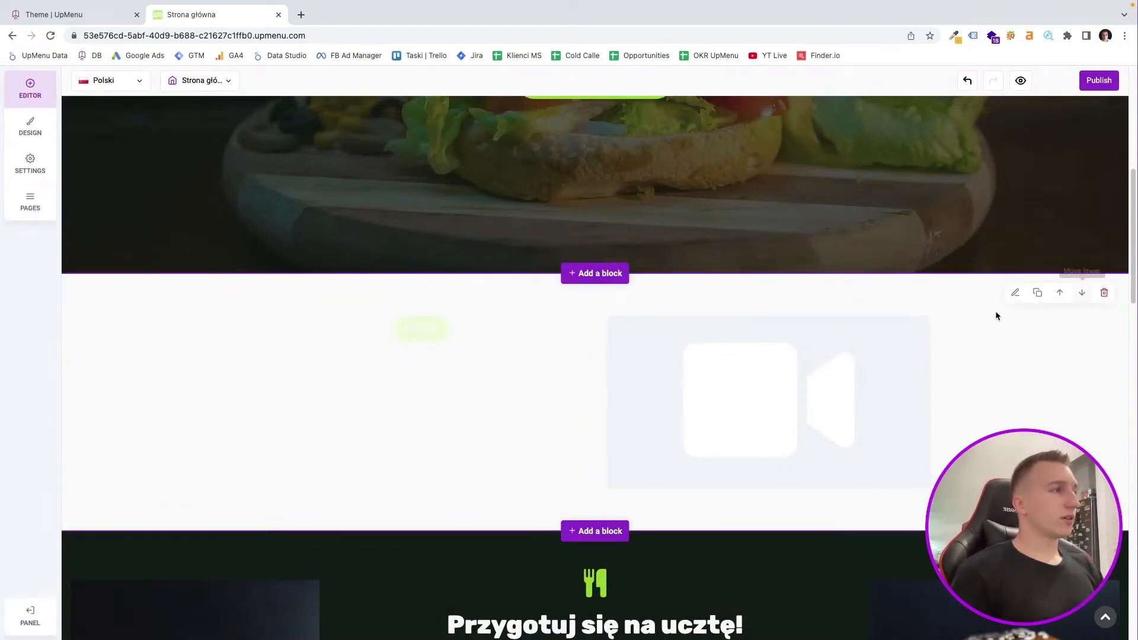
{"action": "left_click", "coordinate": [587, 532]}
{"action": "left_click", "coordinate": [732, 138]}
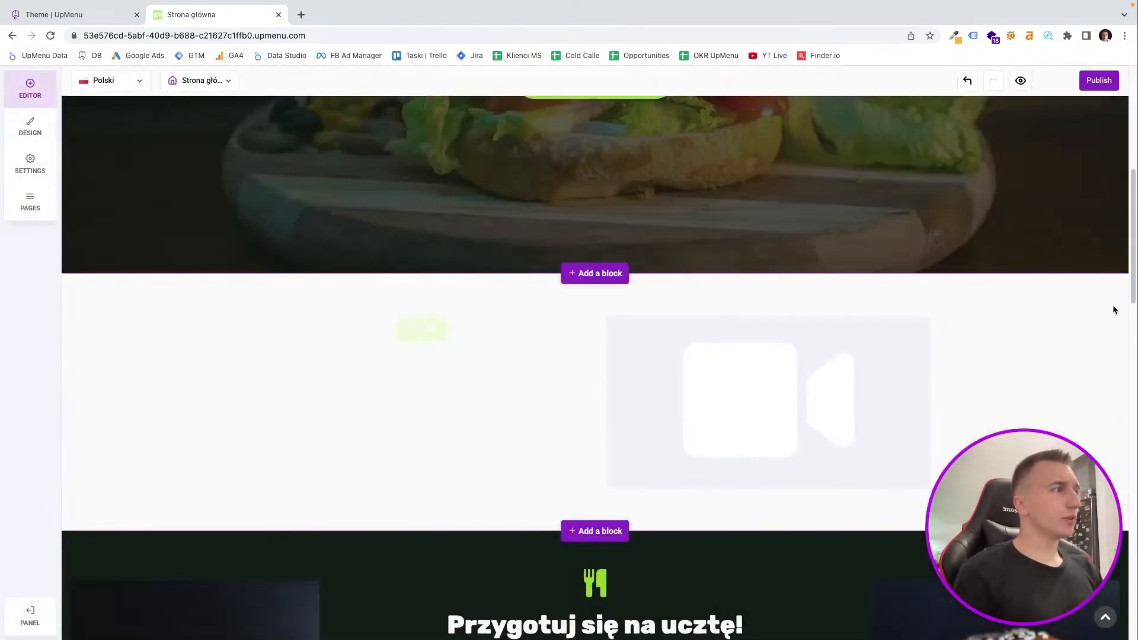
Delete the two-column block holding the Button and Video widgets and review the remaining sections of the home page
{"action": "left_click", "coordinate": [1107, 293]}
{"action": "left_click", "coordinate": [711, 380]}
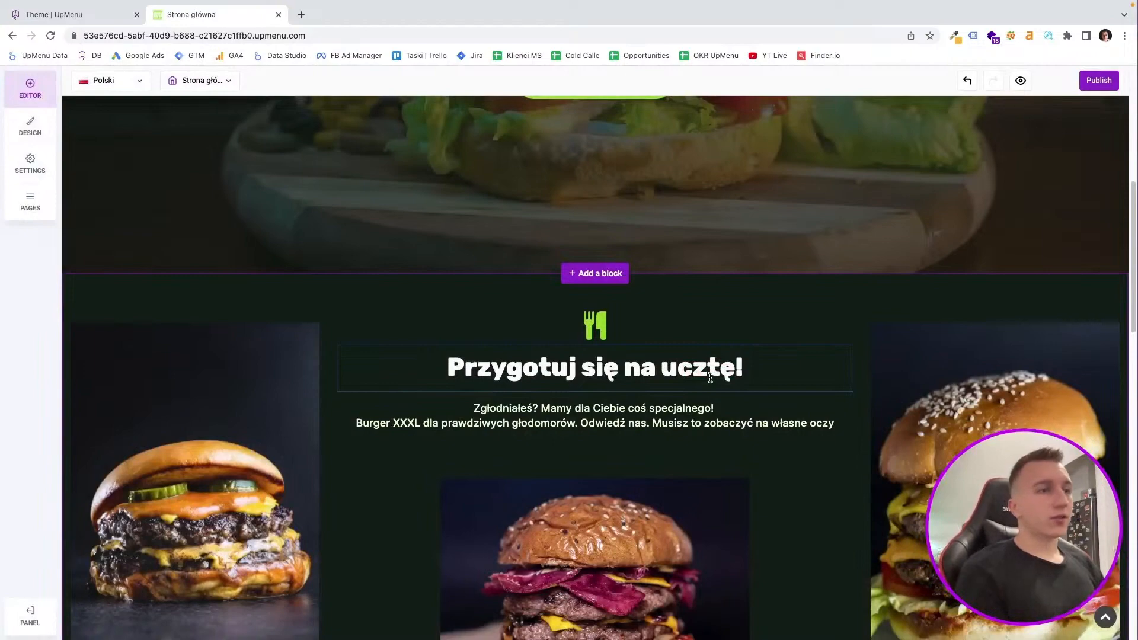
{"action": "scroll", "coordinate": [197, 408], "scroll_direction": "down", "scroll_amount": 4}
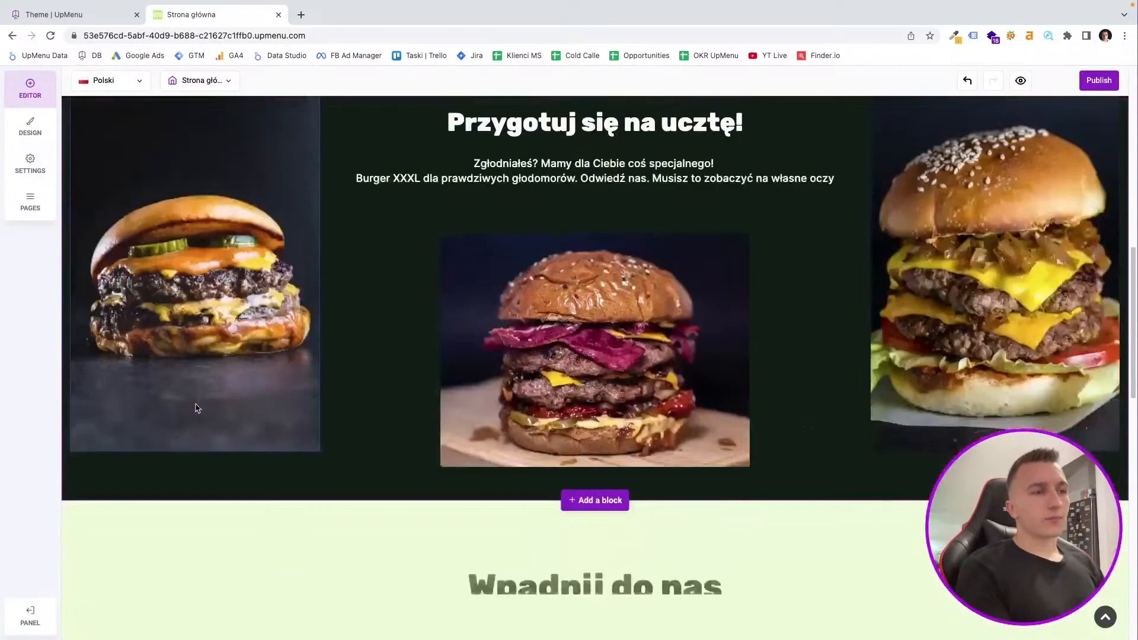
{"action": "scroll", "coordinate": [200, 392], "scroll_direction": "down", "scroll_amount": 4}
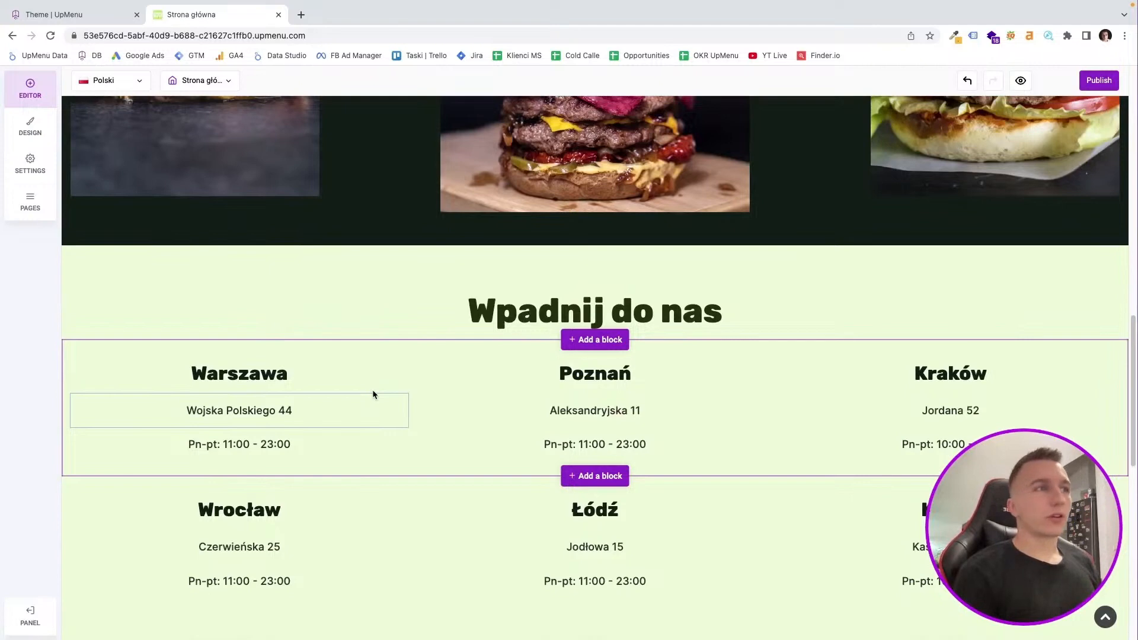
{"action": "scroll", "coordinate": [372, 391], "scroll_direction": "up", "scroll_amount": 20}
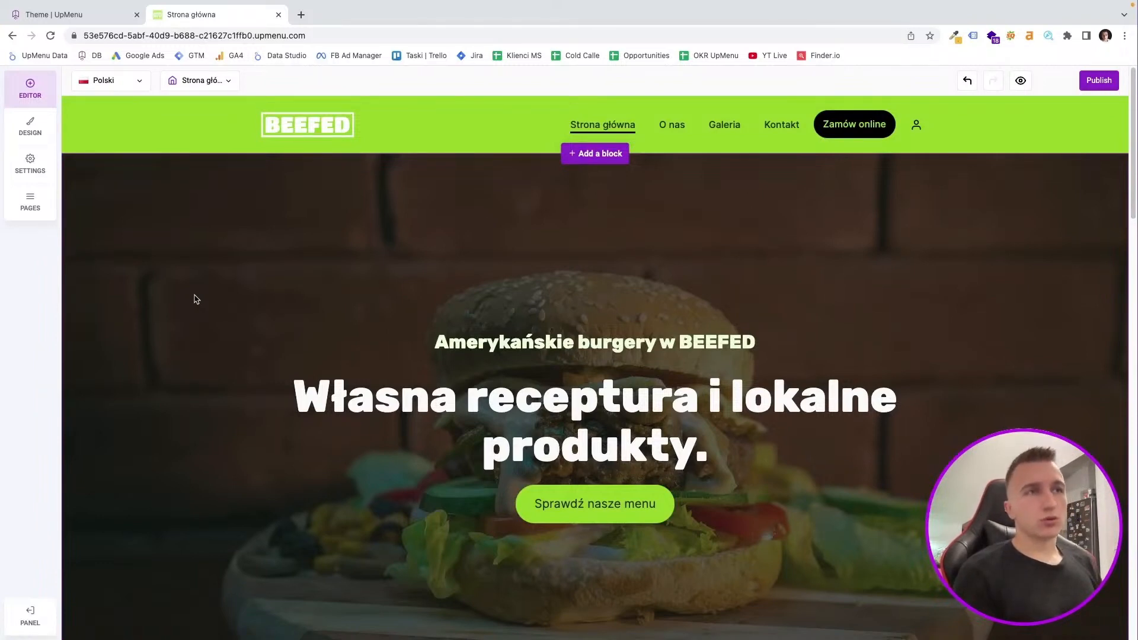
Switch to the UpMenu admin panel's Theme page and view the support chat's help options
{"action": "left_click", "coordinate": [88, 22]}
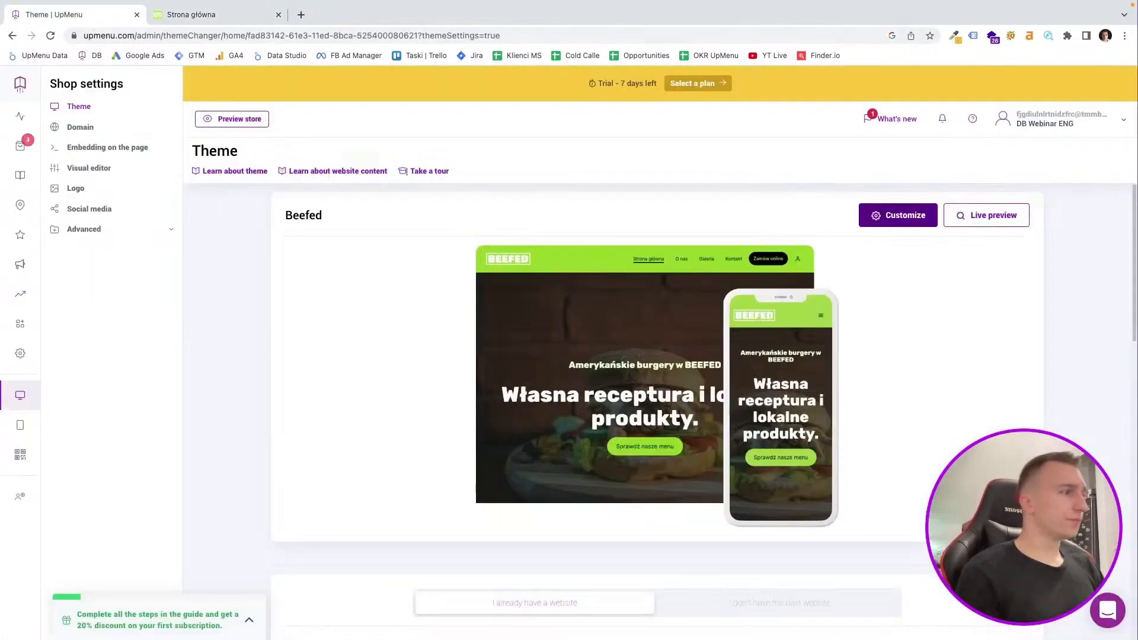
{"action": "left_click", "coordinate": [1108, 608]}
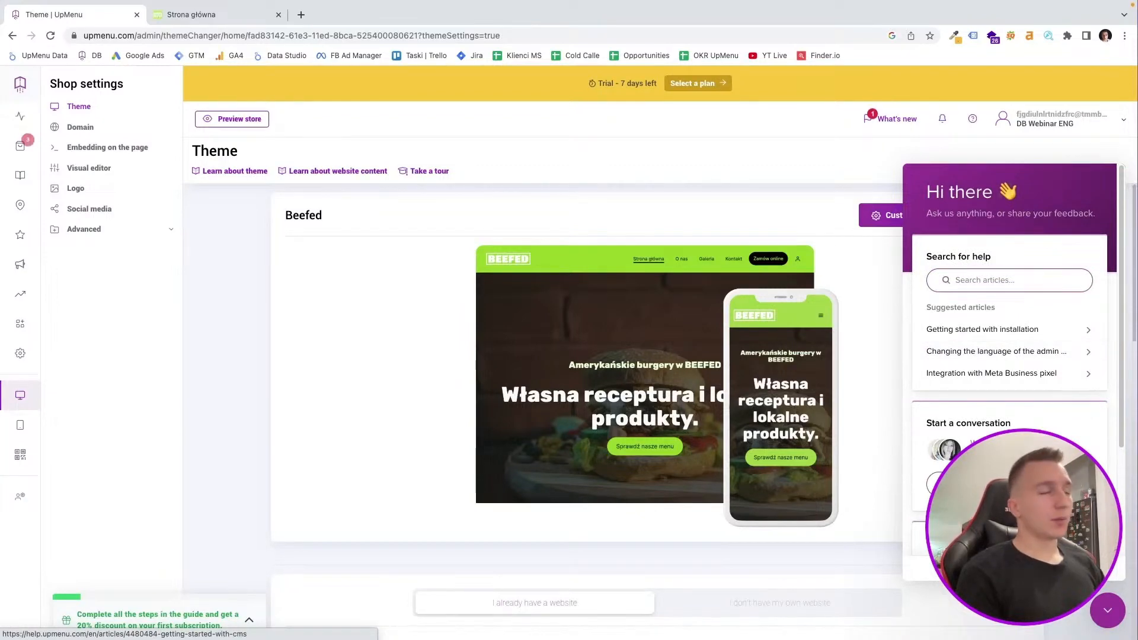
{"action": "left_click", "coordinate": [1108, 610]}
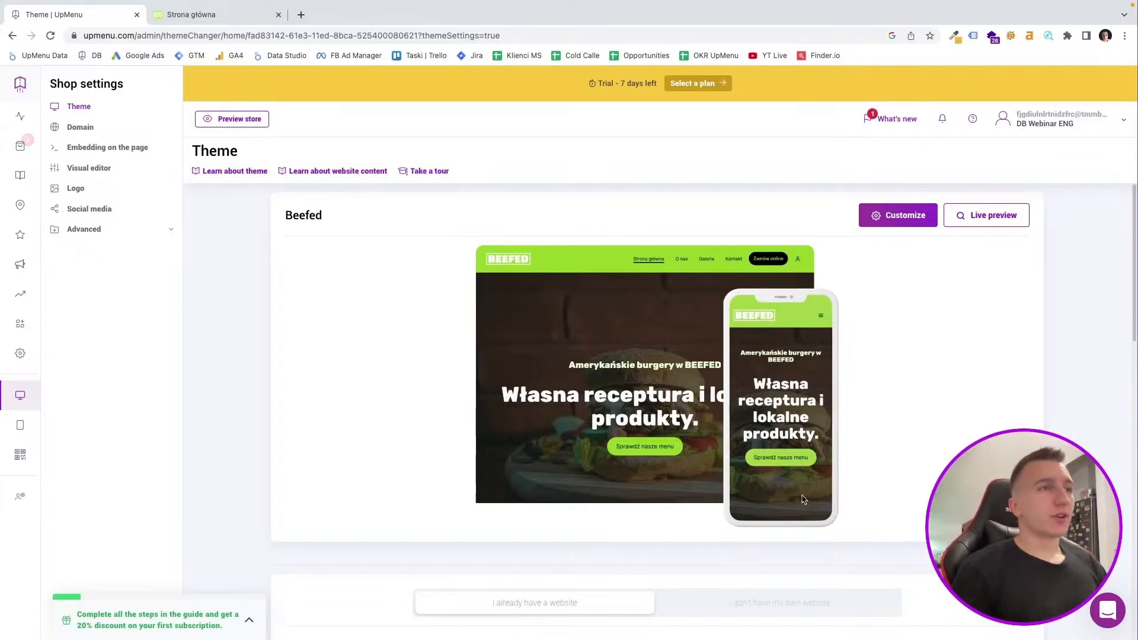
Open the help article about website themes, browse the Help Center's article collections, and return to the Theme page
{"action": "left_click", "coordinate": [237, 172]}
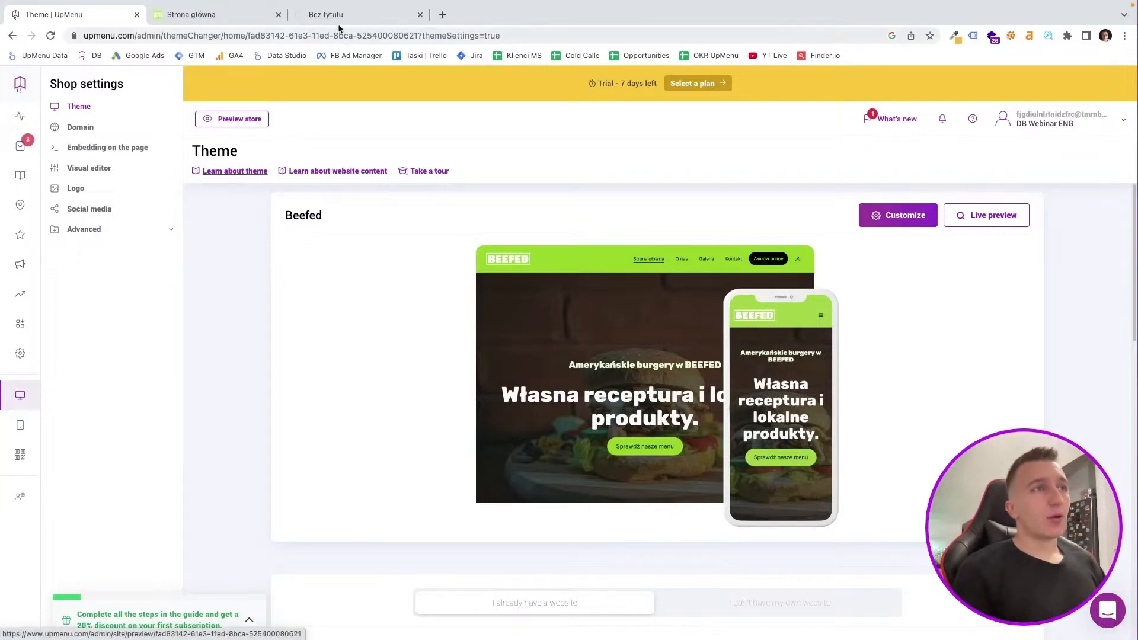
{"action": "left_click", "coordinate": [329, 14]}
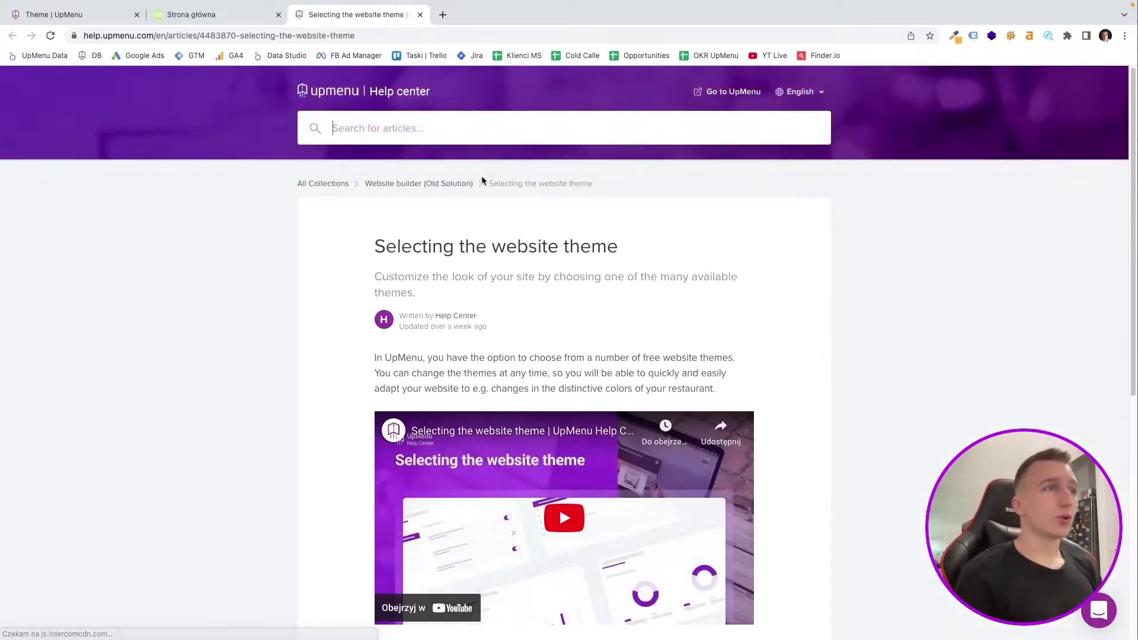
{"action": "left_click", "coordinate": [331, 98]}
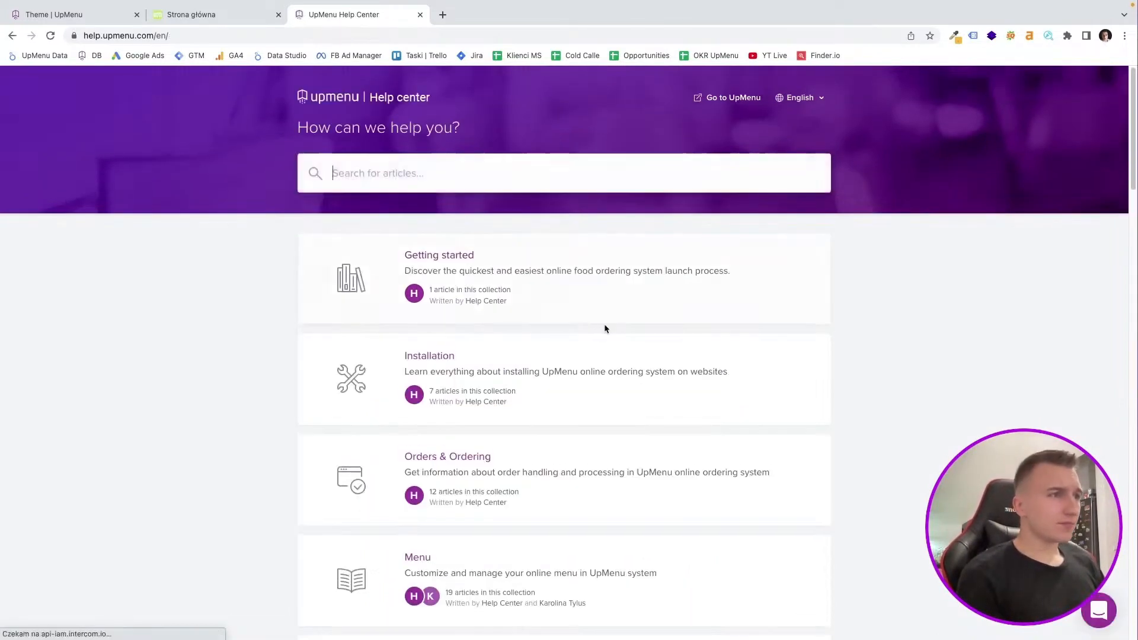
{"action": "scroll", "coordinate": [520, 359], "scroll_direction": "down", "scroll_amount": 4}
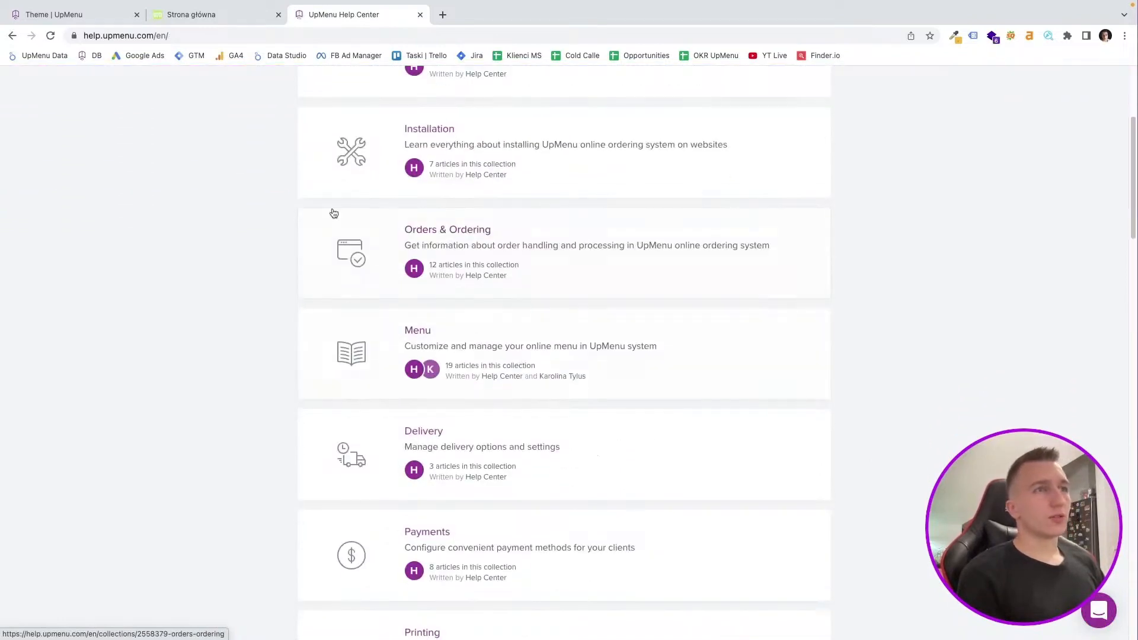
{"action": "left_click", "coordinate": [110, 13]}
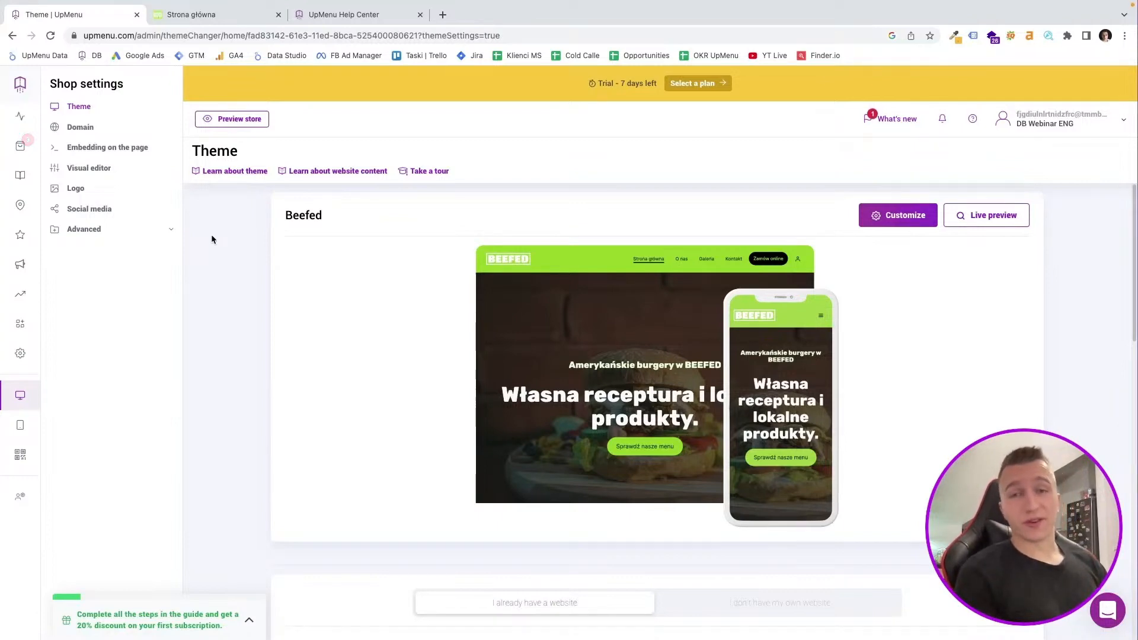
Return to the home page in the website editor and open the detailed navigation design settings
{"action": "left_click", "coordinate": [202, 13]}
{"action": "scroll", "coordinate": [248, 295], "scroll_direction": "down", "scroll_amount": 2}
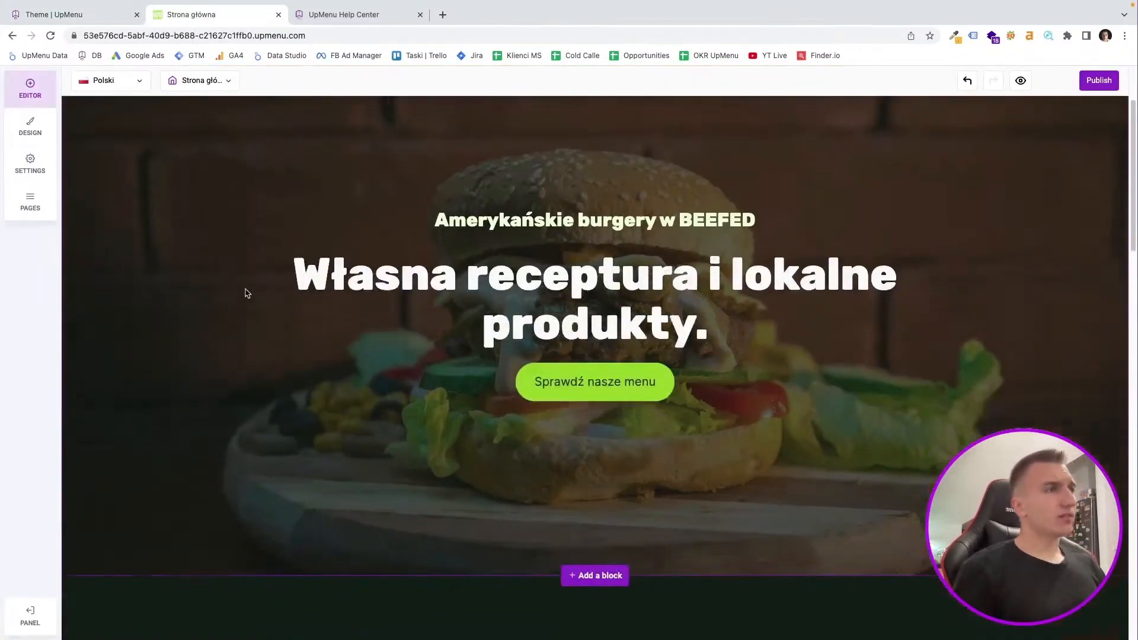
{"action": "scroll", "coordinate": [243, 291], "scroll_direction": "down", "scroll_amount": 3}
{"action": "scroll", "coordinate": [241, 290], "scroll_direction": "up", "scroll_amount": 5}
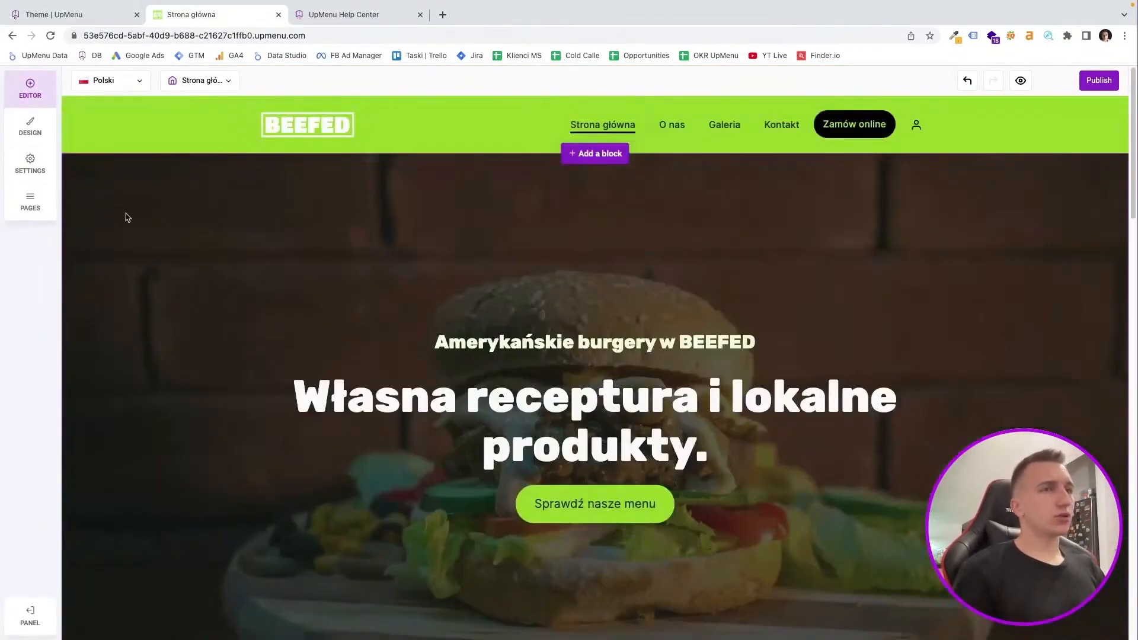
{"action": "left_click", "coordinate": [31, 157]}
{"action": "left_click", "coordinate": [30, 132]}
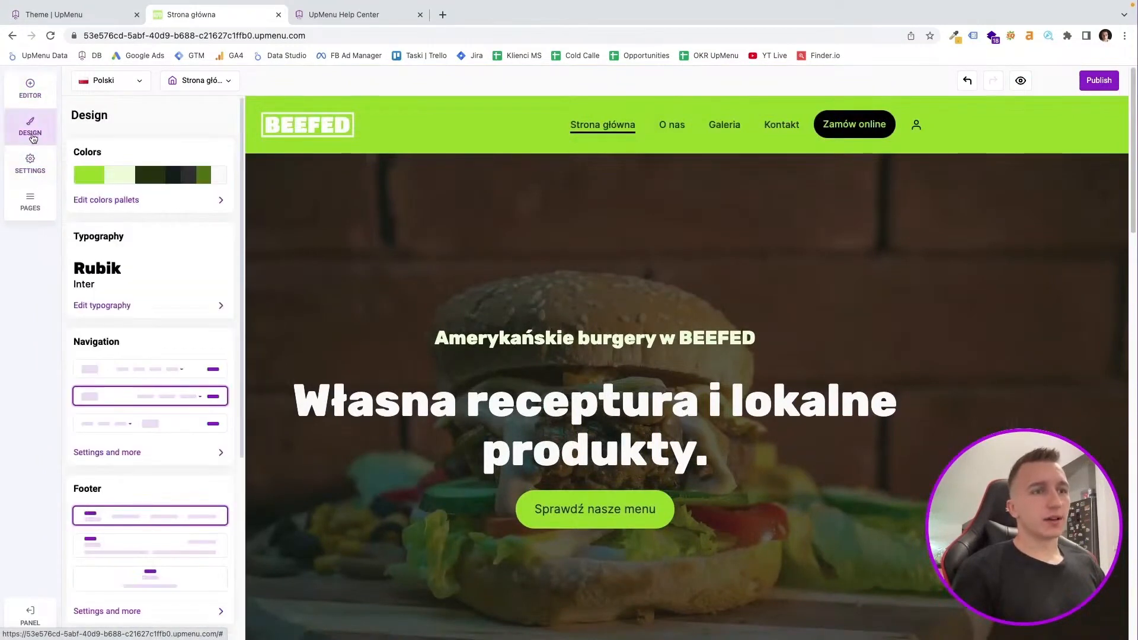
{"action": "left_click", "coordinate": [84, 452]}
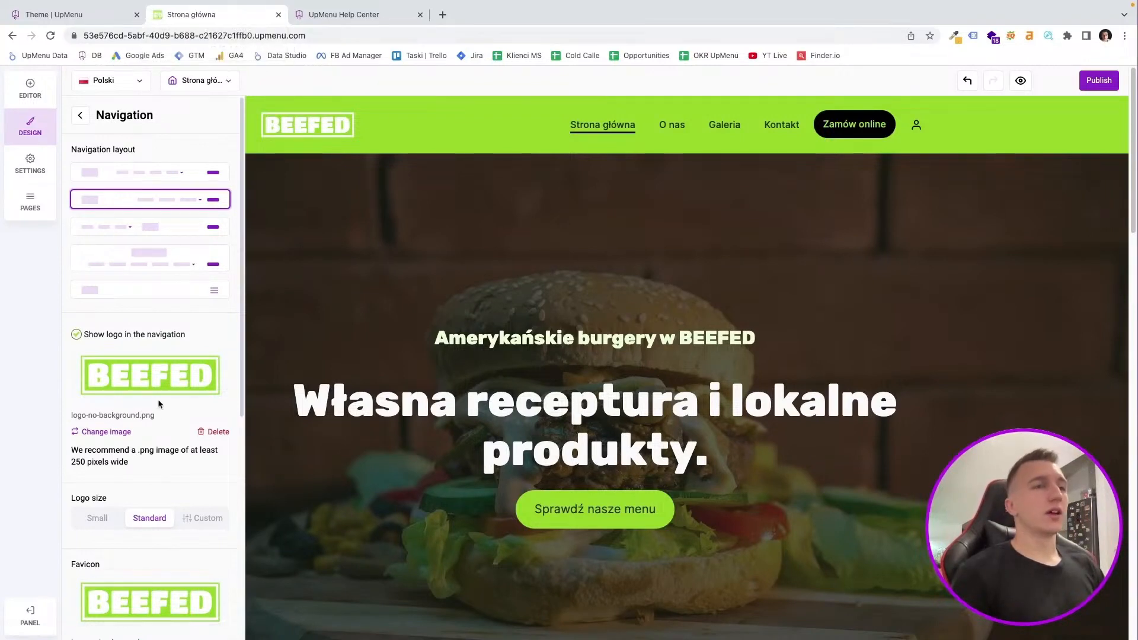
{"action": "scroll", "coordinate": [292, 337], "scroll_direction": "down", "scroll_amount": 4}
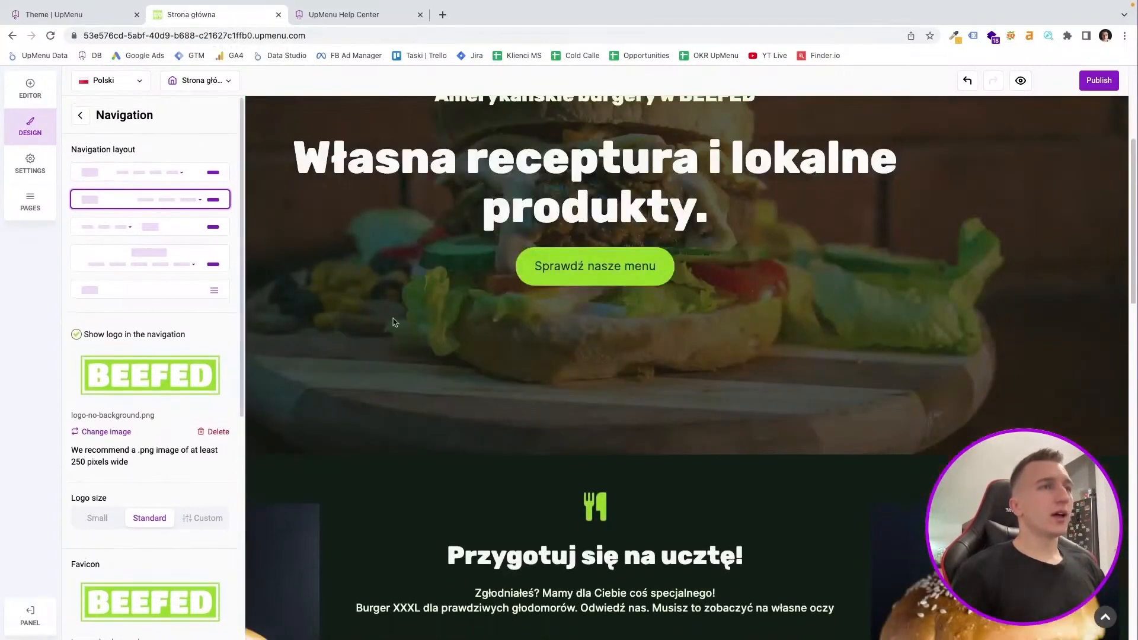
{"action": "scroll", "coordinate": [292, 337], "scroll_direction": "up", "scroll_amount": 4}
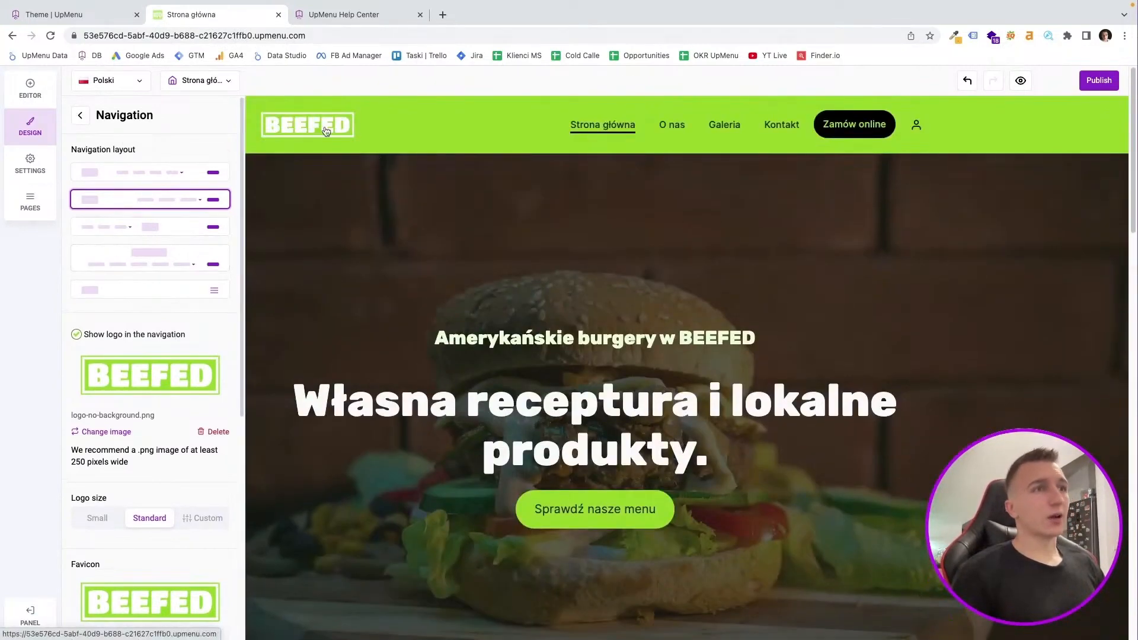
Try alternative navigation layouts, including the centered logo, and restore the one with the logo left and links beside the order button
{"action": "left_click", "coordinate": [152, 255]}
{"action": "left_click", "coordinate": [151, 227]}
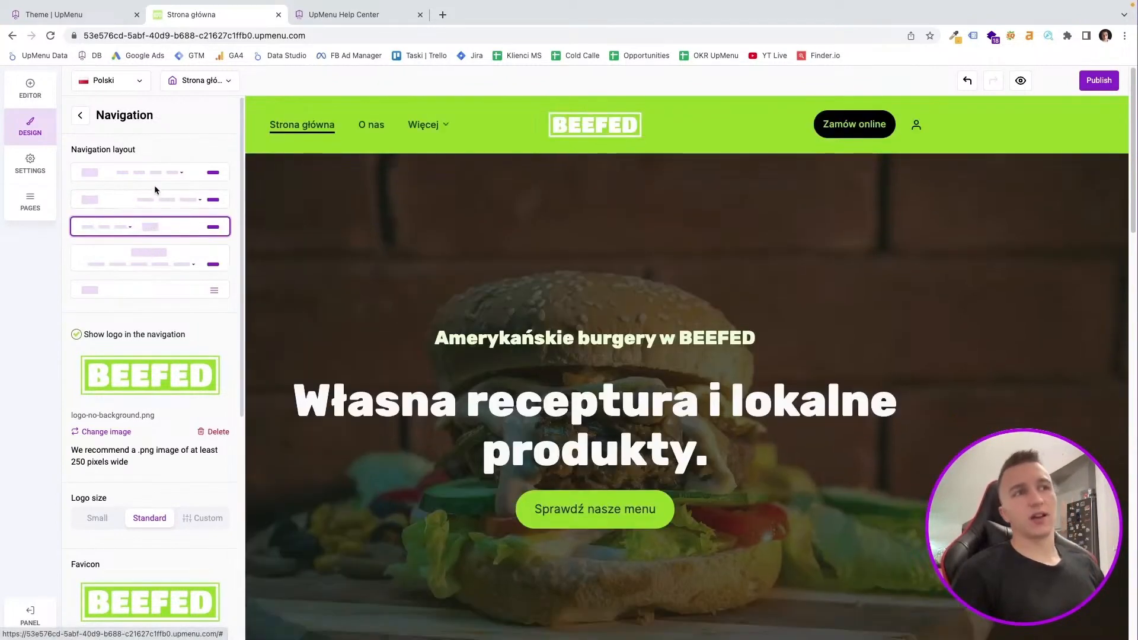
{"action": "left_click", "coordinate": [145, 173]}
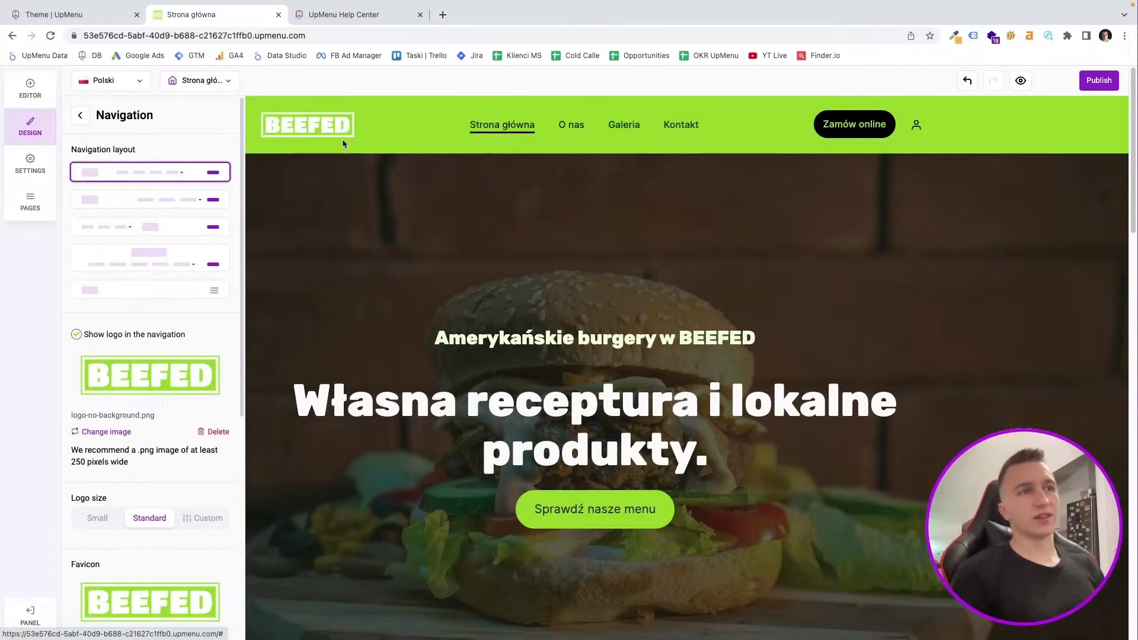
{"action": "left_click", "coordinate": [190, 200]}
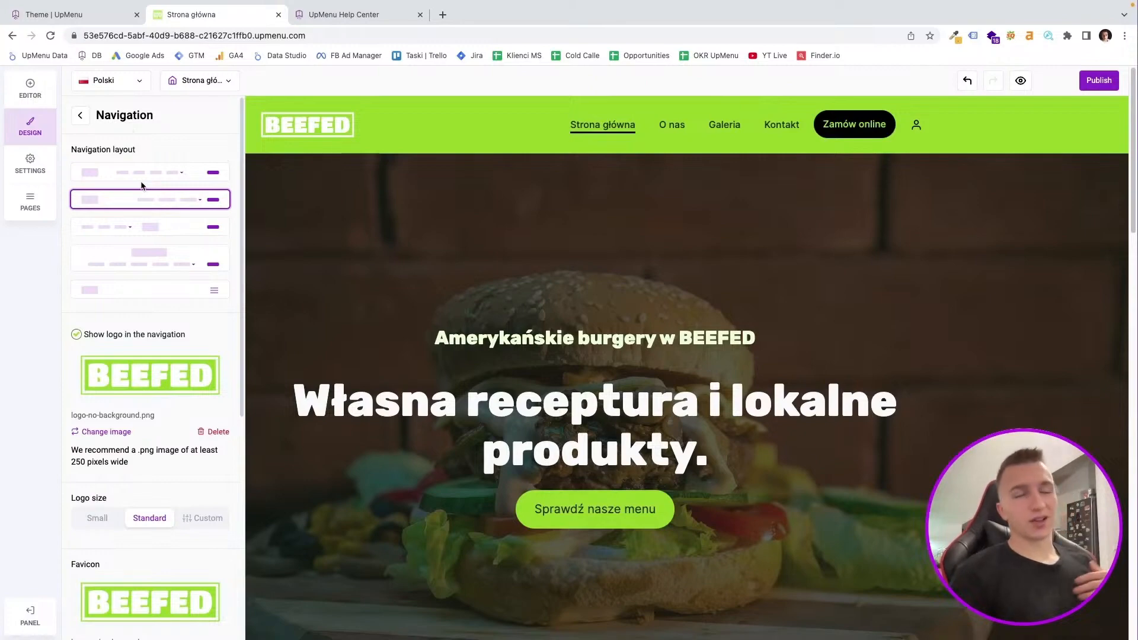
Examine the navigation's logo size, favicon, background, button and link settings, and the footer at the end of the home page
{"action": "scroll", "coordinate": [142, 190], "scroll_direction": "down", "scroll_amount": 6}
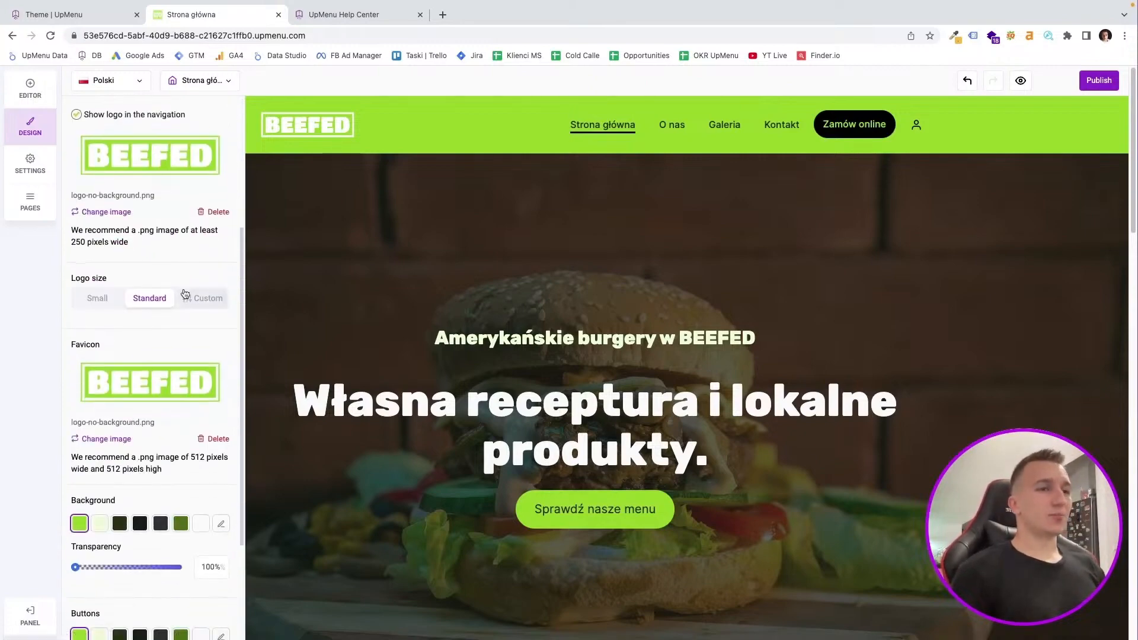
{"action": "scroll", "coordinate": [331, 280], "scroll_direction": "down", "scroll_amount": 5}
{"action": "scroll", "coordinate": [331, 280], "scroll_direction": "down", "scroll_amount": 10}
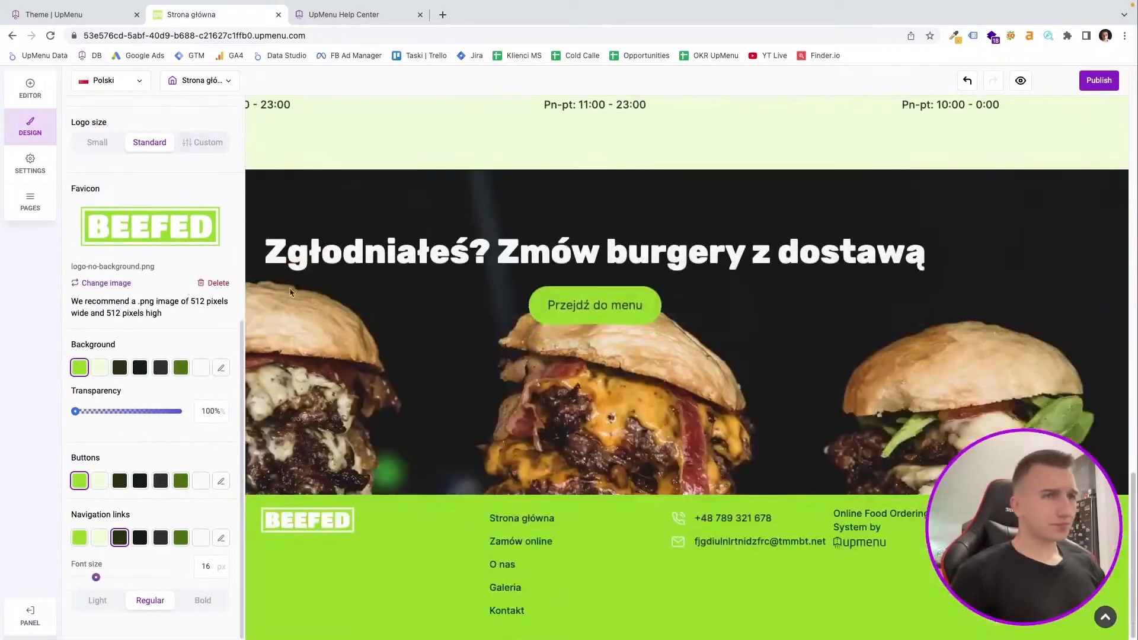
{"action": "left_click", "coordinate": [45, 118]}
{"action": "scroll", "coordinate": [333, 512], "scroll_direction": "down", "scroll_amount": 3}
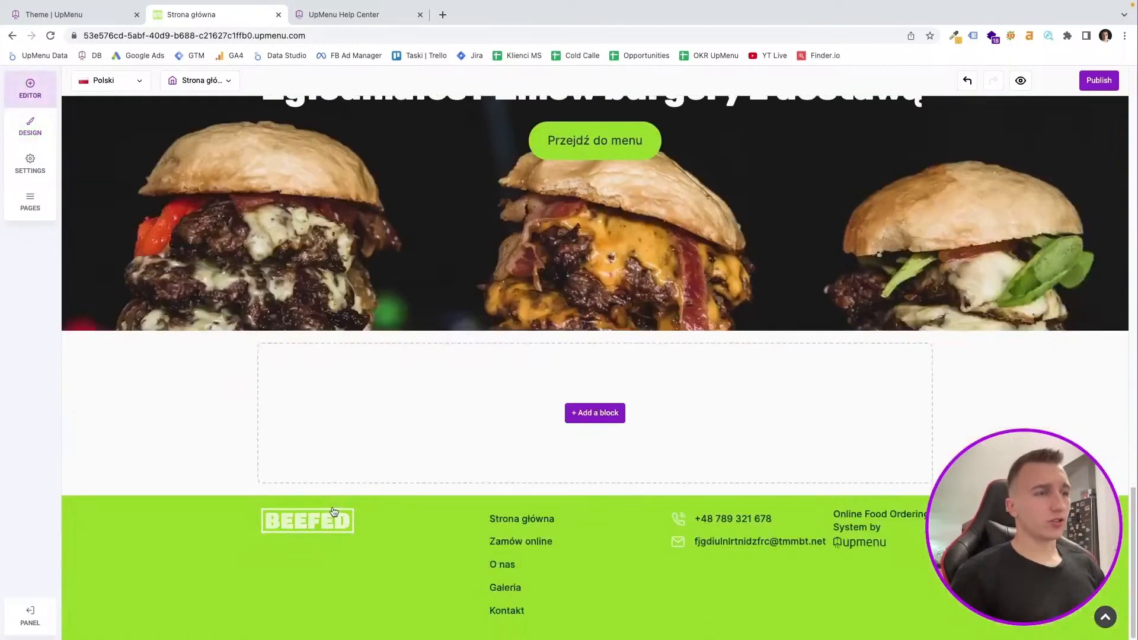
{"action": "left_click", "coordinate": [288, 528]}
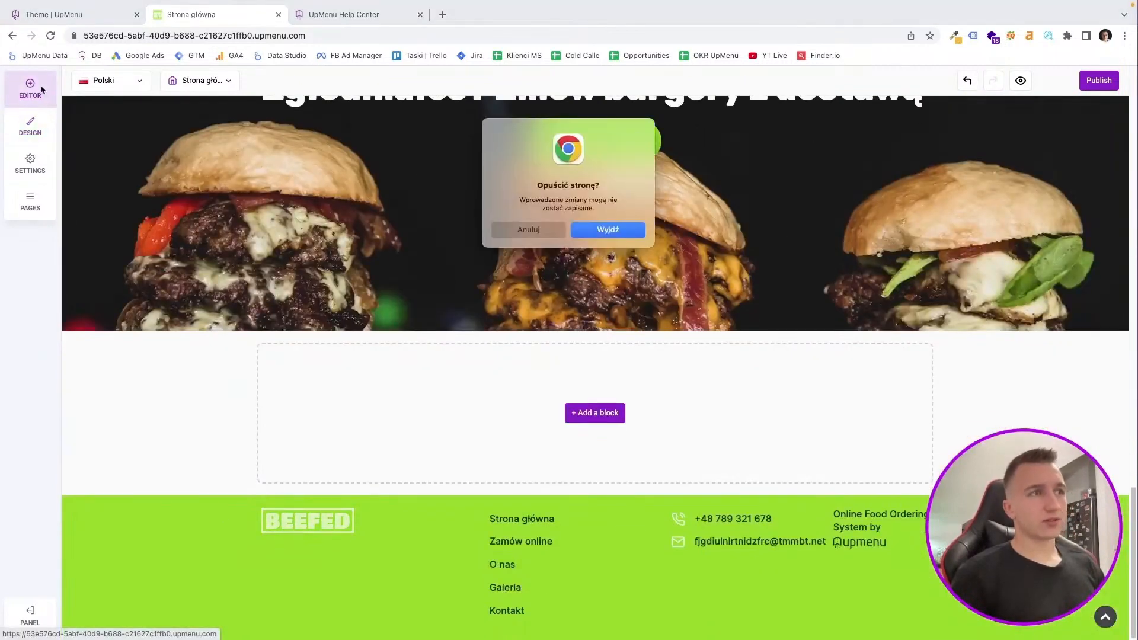
{"action": "left_click", "coordinate": [529, 231]}
Open the detailed footer design settings, try the two alternative footer layouts, and restore the four-column layout
{"action": "left_click", "coordinate": [30, 127]}
{"action": "scroll", "coordinate": [181, 336], "scroll_direction": "down", "scroll_amount": 4}
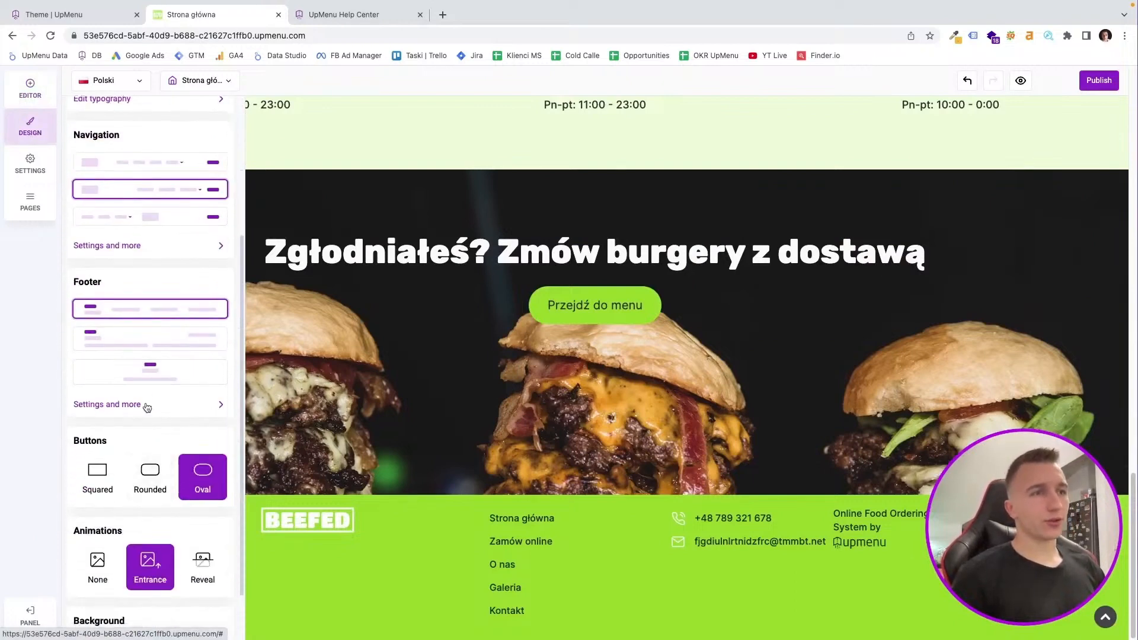
{"action": "left_click", "coordinate": [142, 406]}
{"action": "left_click", "coordinate": [127, 208]}
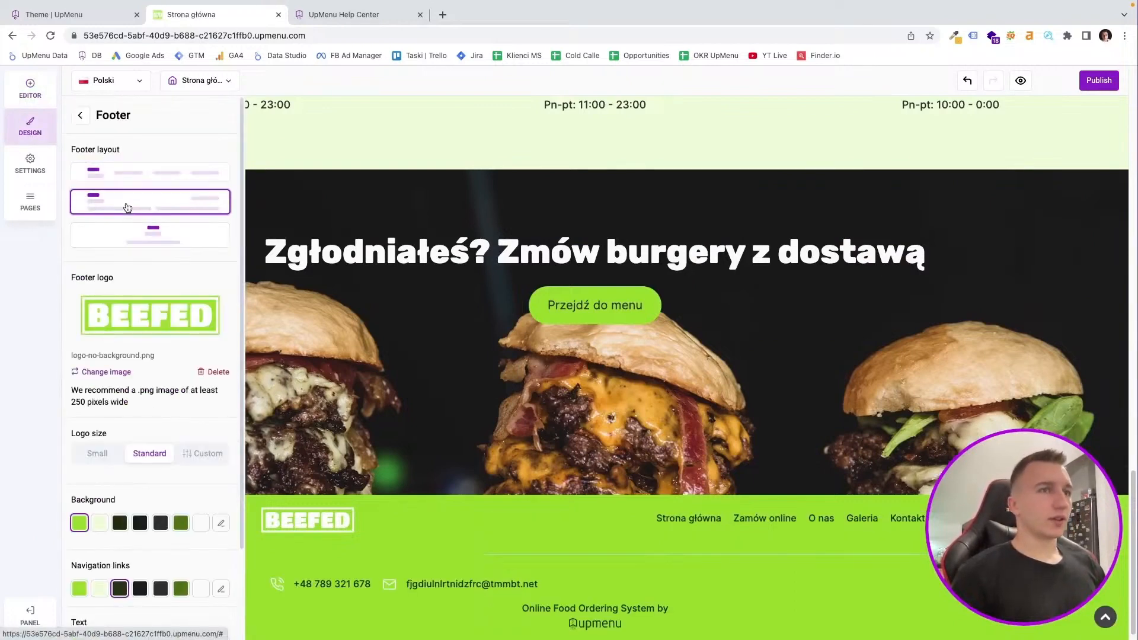
{"action": "left_click", "coordinate": [197, 243]}
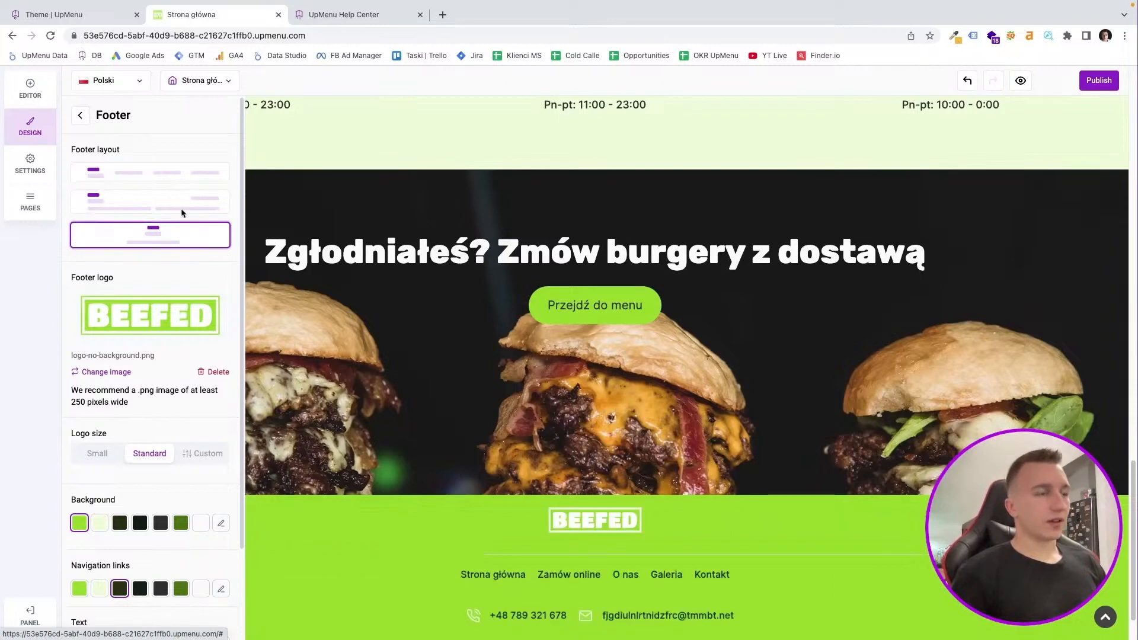
{"action": "left_click", "coordinate": [144, 170]}
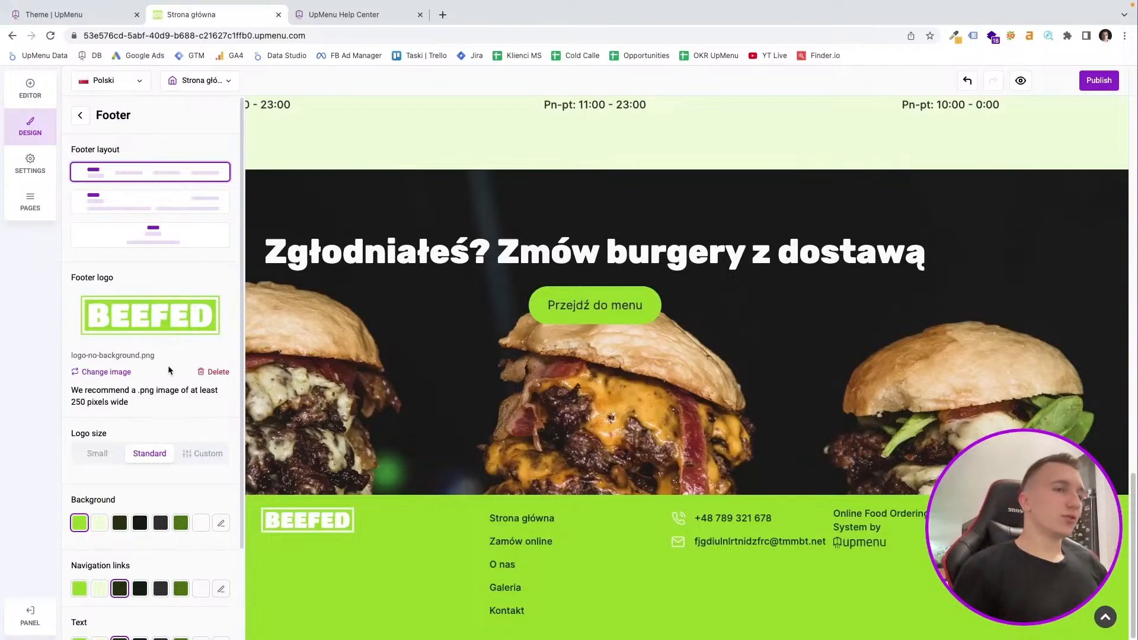
Examine the footer's logo, color and font settings and look back over the home page sections above it
{"action": "scroll", "coordinate": [169, 367], "scroll_direction": "down", "scroll_amount": 2}
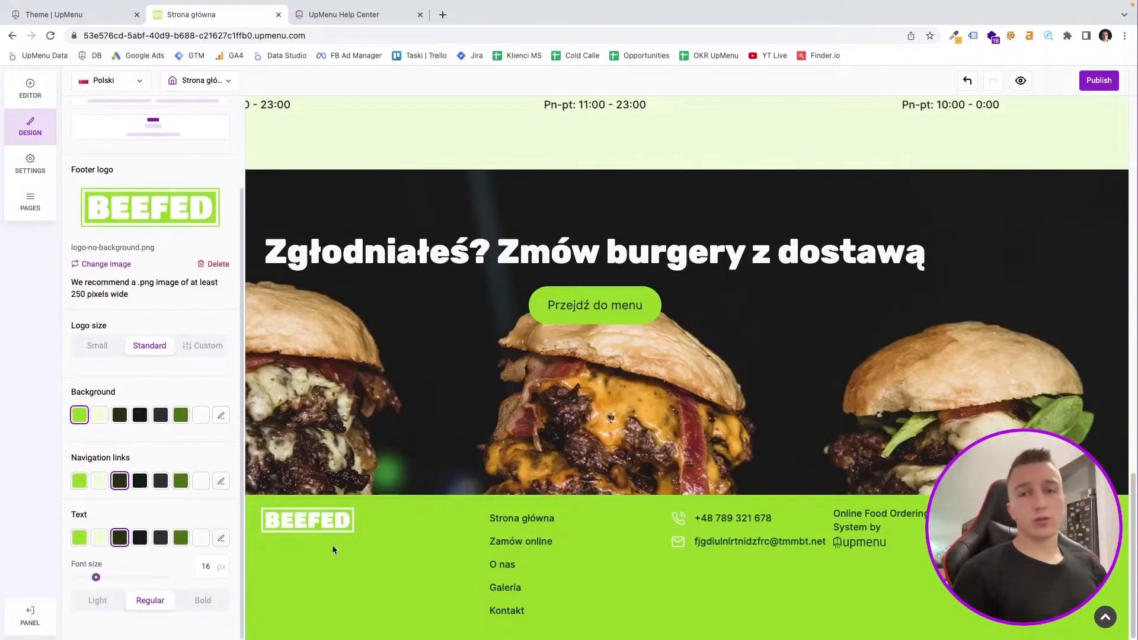
{"action": "scroll", "coordinate": [320, 422], "scroll_direction": "up", "scroll_amount": 15}
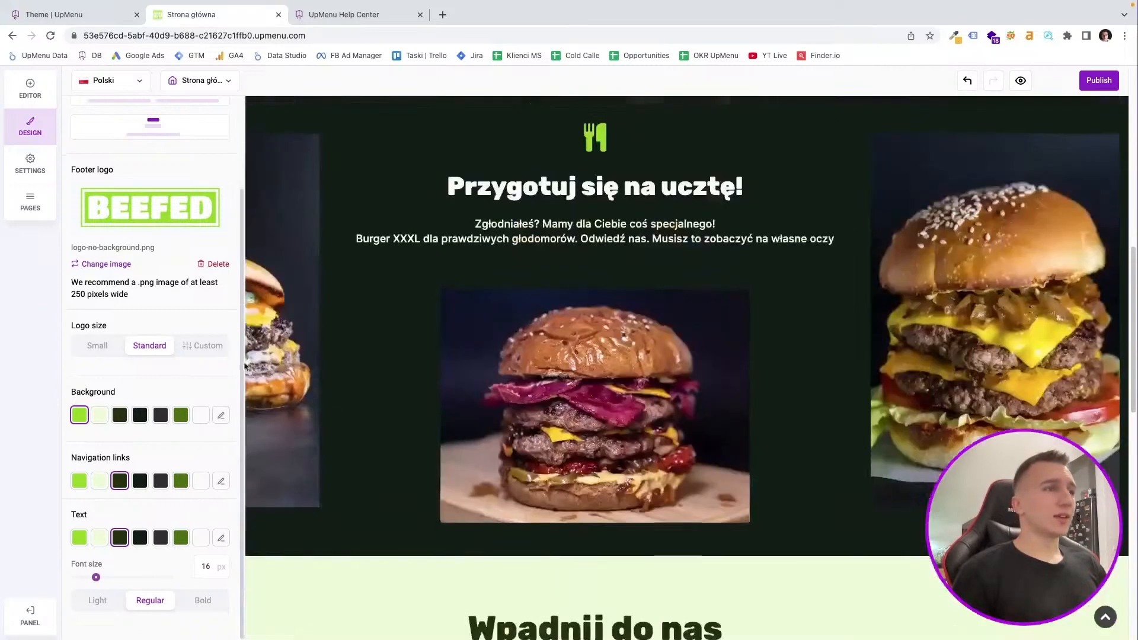
{"action": "scroll", "coordinate": [177, 339], "scroll_direction": "up", "scroll_amount": 2}
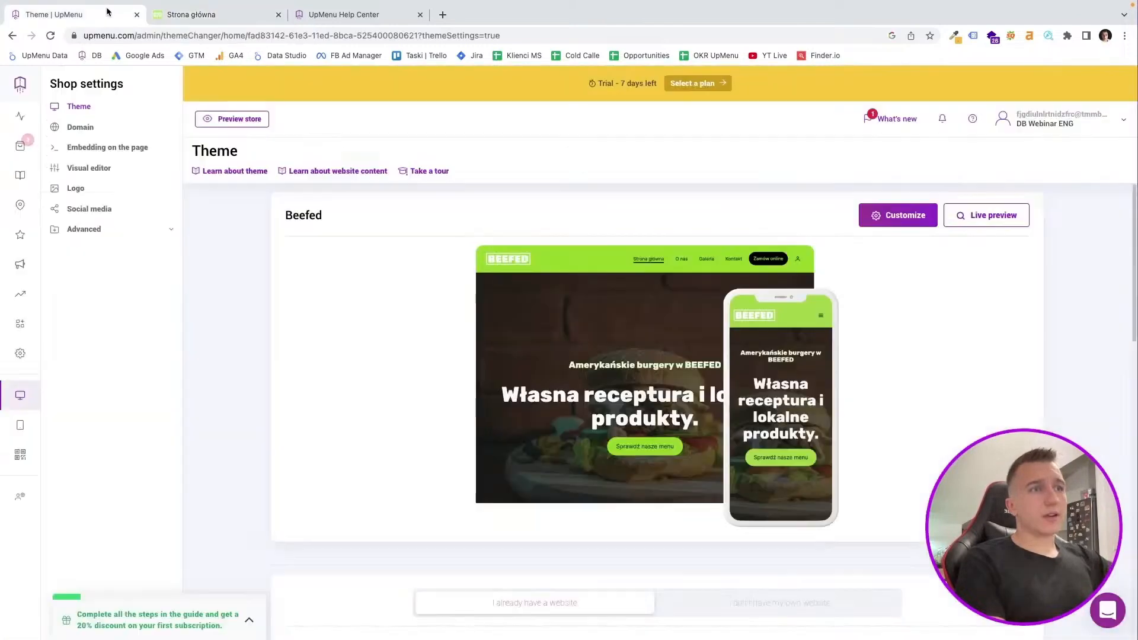
Switch to the UpMenu admin panel and open the dashboard to view its orders chart and saved funds
{"action": "left_click", "coordinate": [109, 8]}
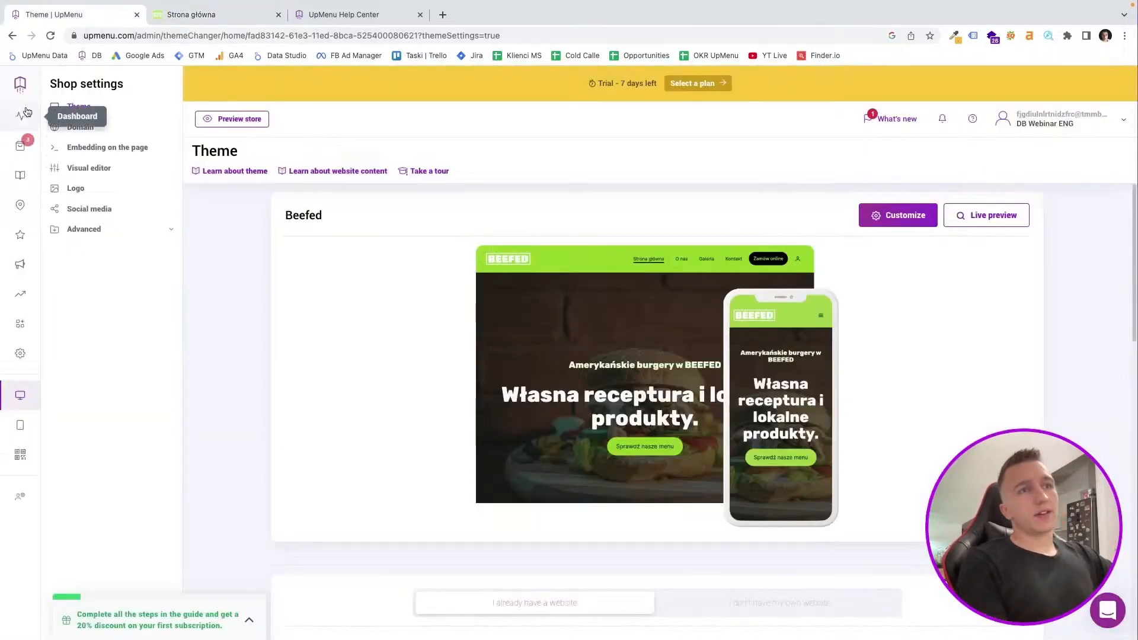
{"action": "left_click", "coordinate": [21, 118]}
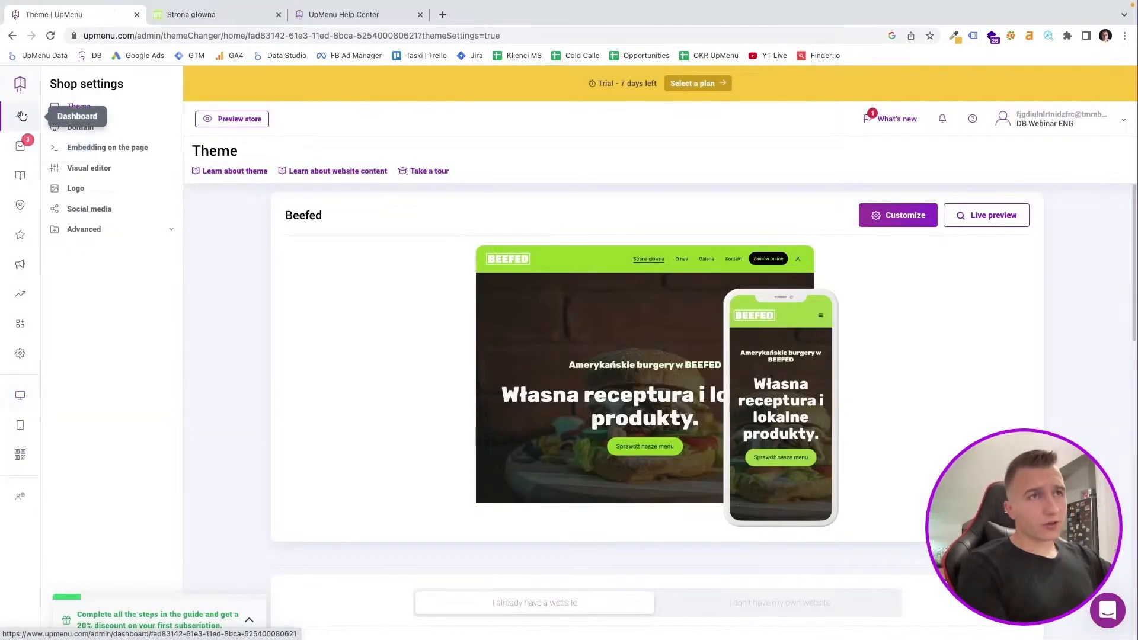
{"action": "scroll", "coordinate": [426, 356], "scroll_direction": "down", "scroll_amount": 8}
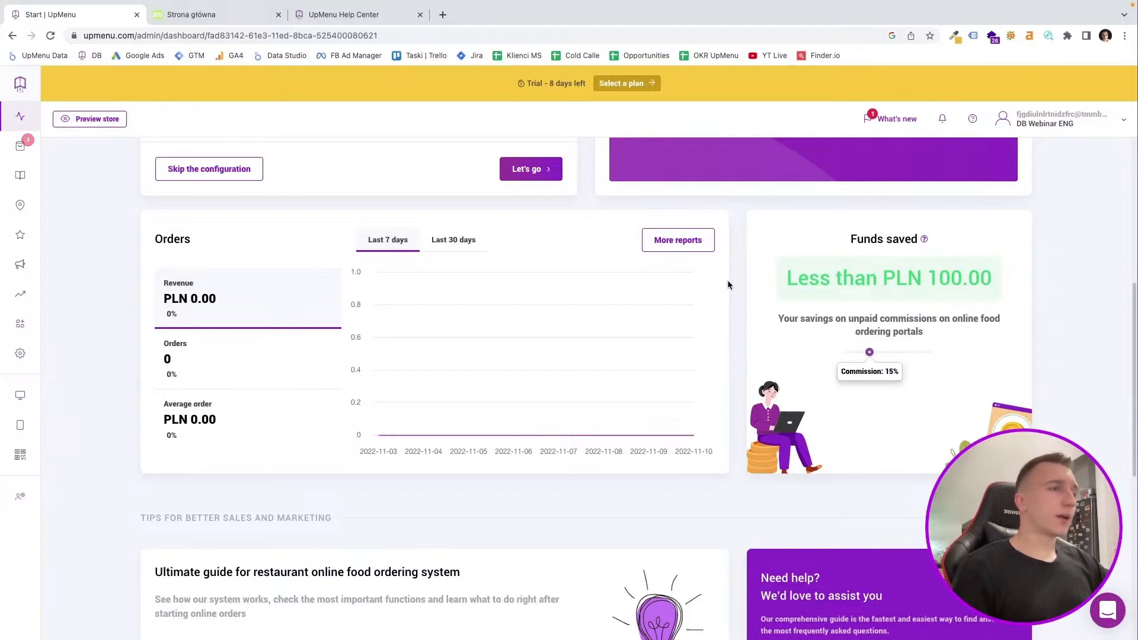
Open the restaurant's menu editor, dismiss the welcome tour, and look over the sample sections and dishes
{"action": "scroll", "coordinate": [468, 290], "scroll_direction": "up", "scroll_amount": 7}
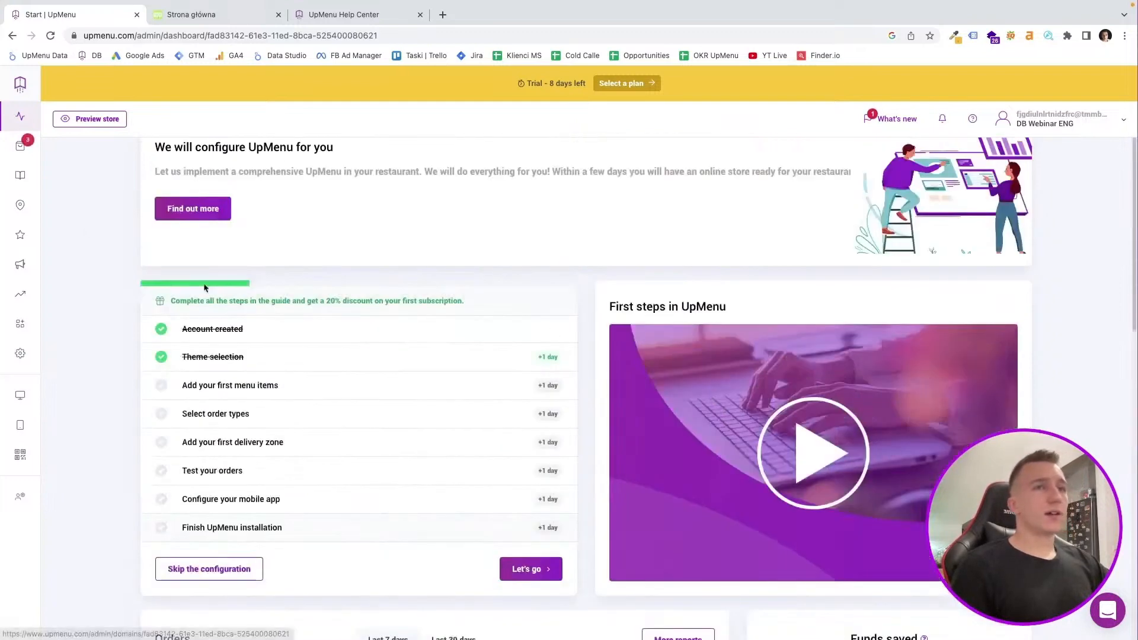
{"action": "left_click", "coordinate": [27, 176]}
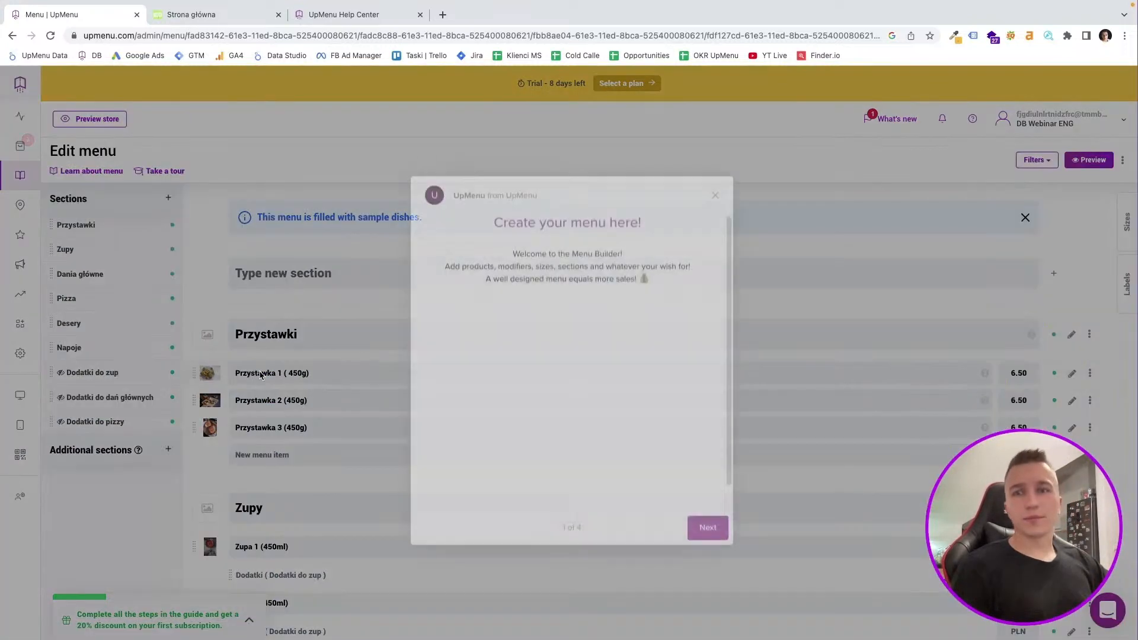
{"action": "left_click", "coordinate": [713, 193]}
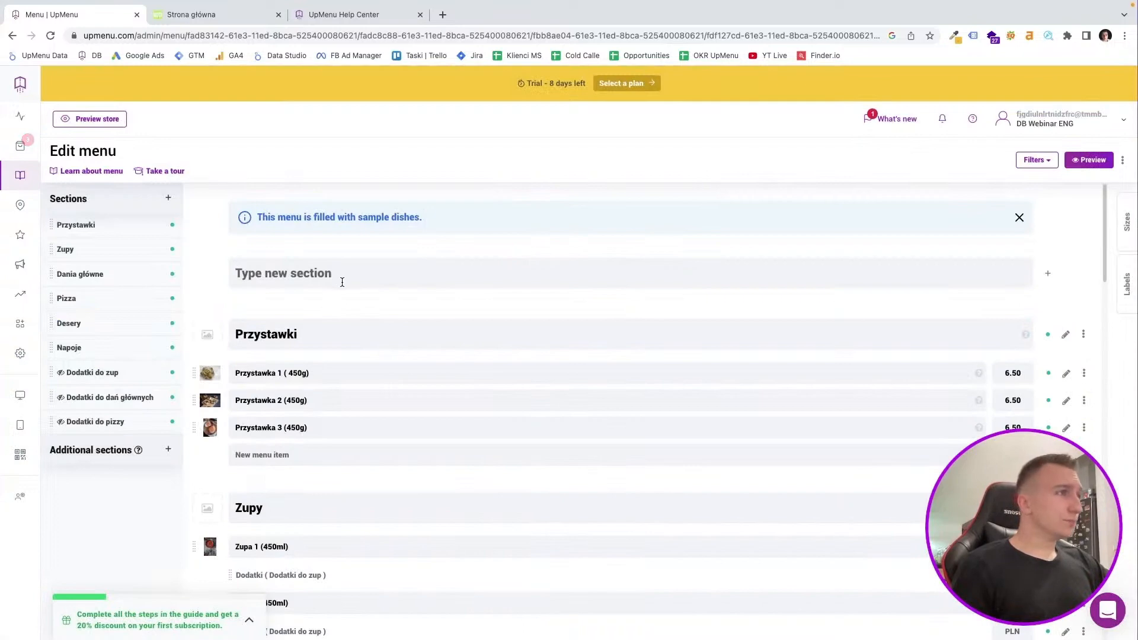
{"action": "scroll", "coordinate": [226, 320], "scroll_direction": "down", "scroll_amount": 4}
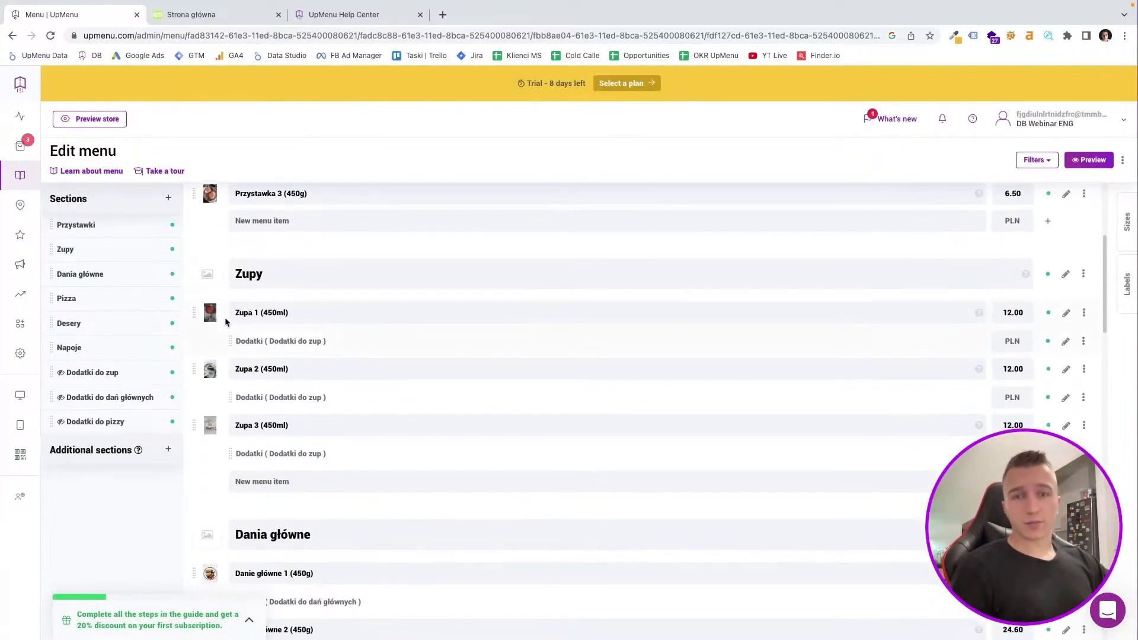
{"action": "scroll", "coordinate": [225, 318], "scroll_direction": "up", "scroll_amount": 4}
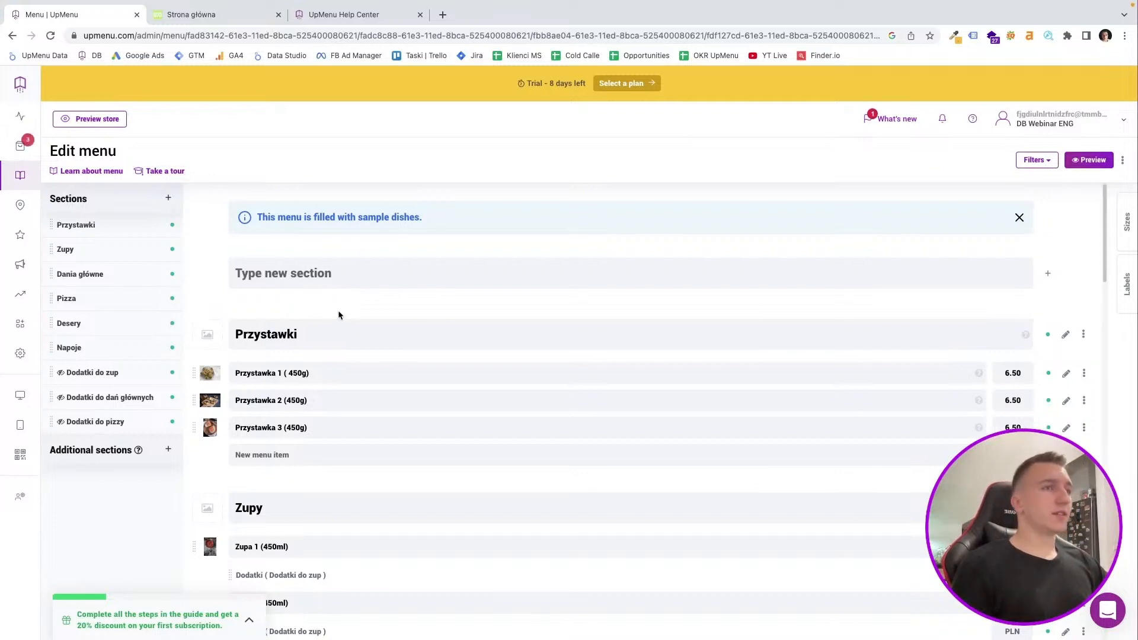
Add a new menu section named Test above the sample sections
{"action": "left_click", "coordinate": [288, 281]}
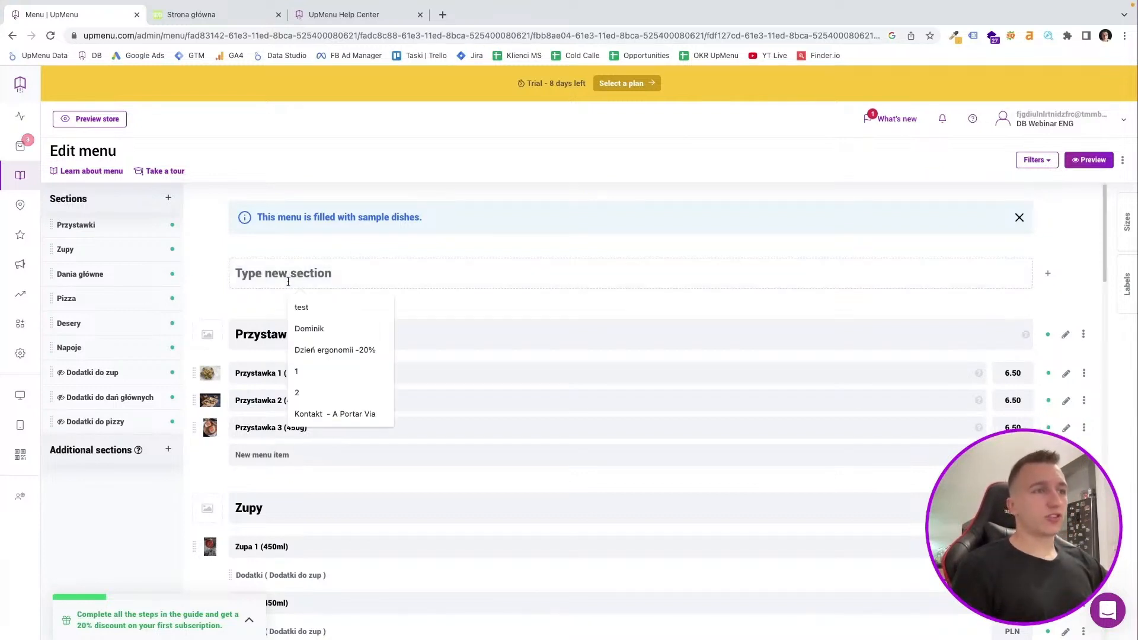
{"action": "key", "text": "Escape"}
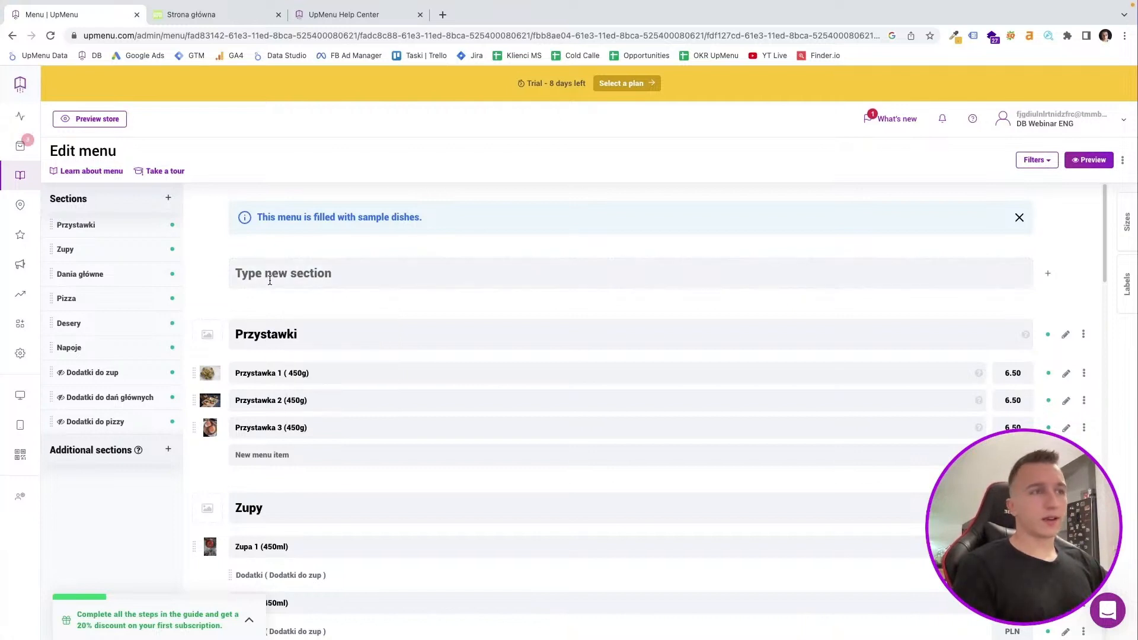
{"action": "left_click", "coordinate": [269, 278]}
{"action": "type", "text": "Test"}
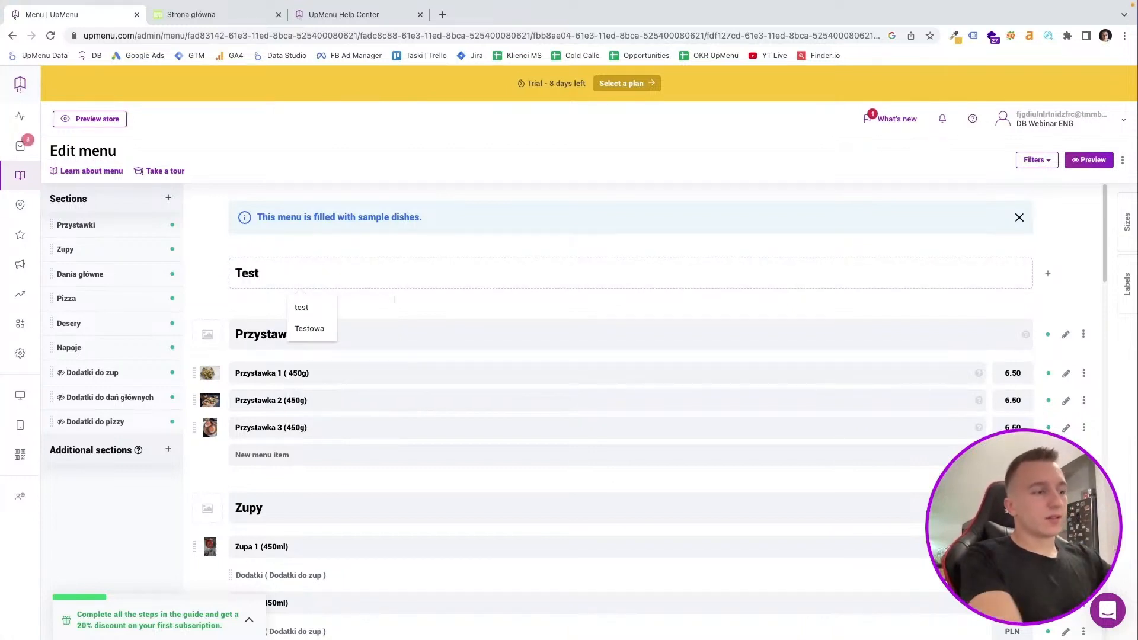
{"action": "key", "text": "Return"}
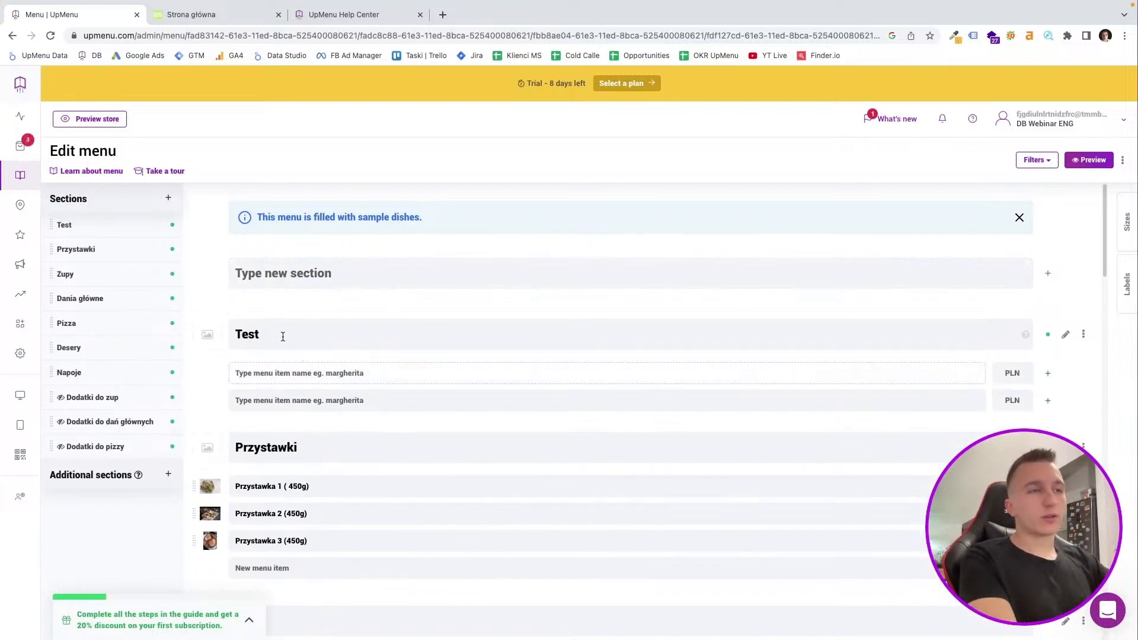
Add a Pizza item priced at 10 PLN to the Test section and rename it Pizza 10
{"action": "scroll", "coordinate": [302, 361], "scroll_direction": "down", "scroll_amount": 1}
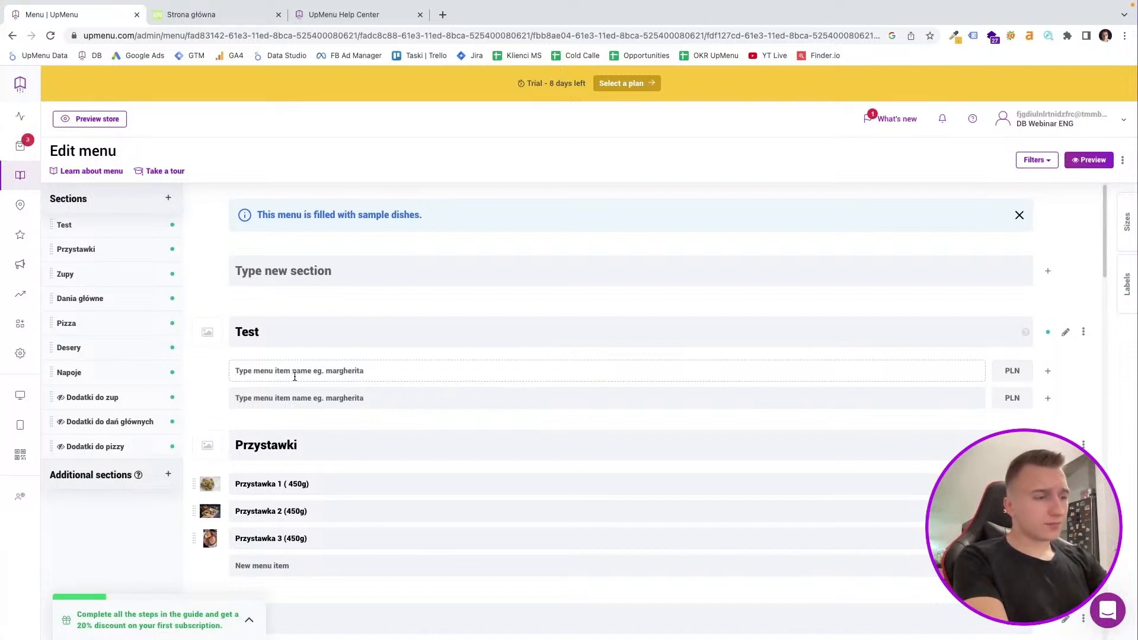
{"action": "type", "text": "Pizza"}
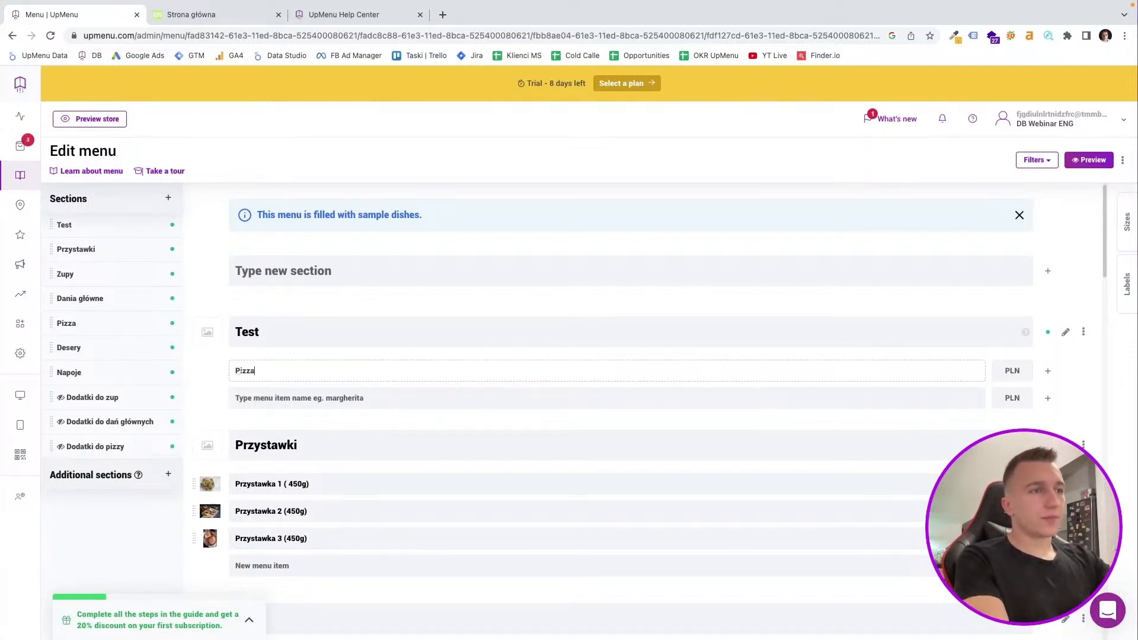
{"action": "key", "text": "Return"}
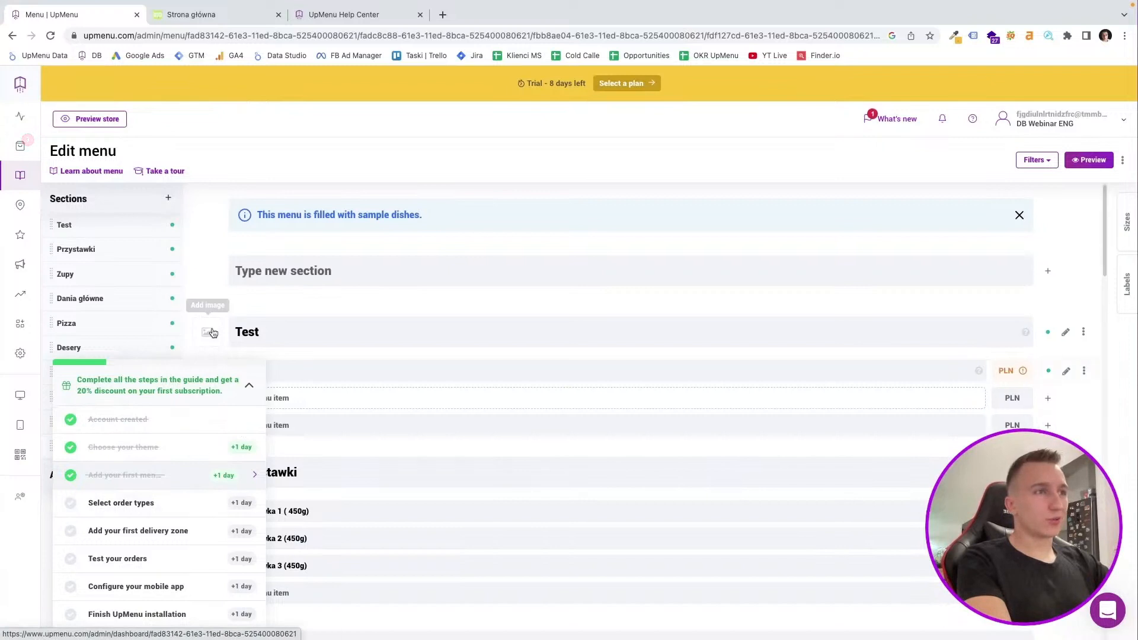
{"action": "left_click", "coordinate": [245, 387]}
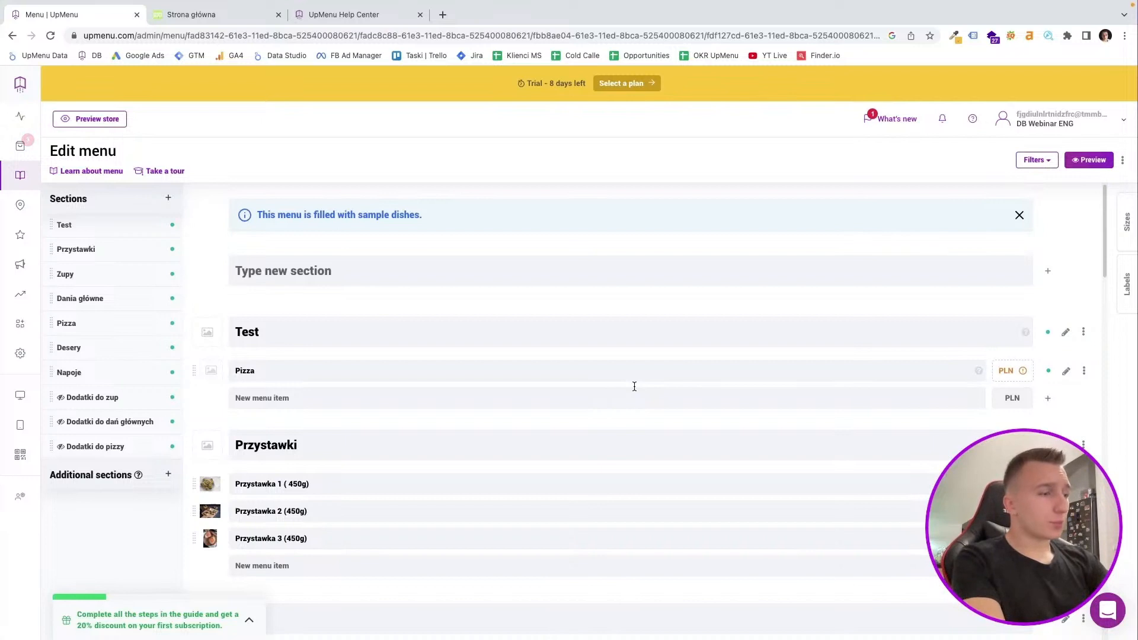
{"action": "type", "text": "10"}
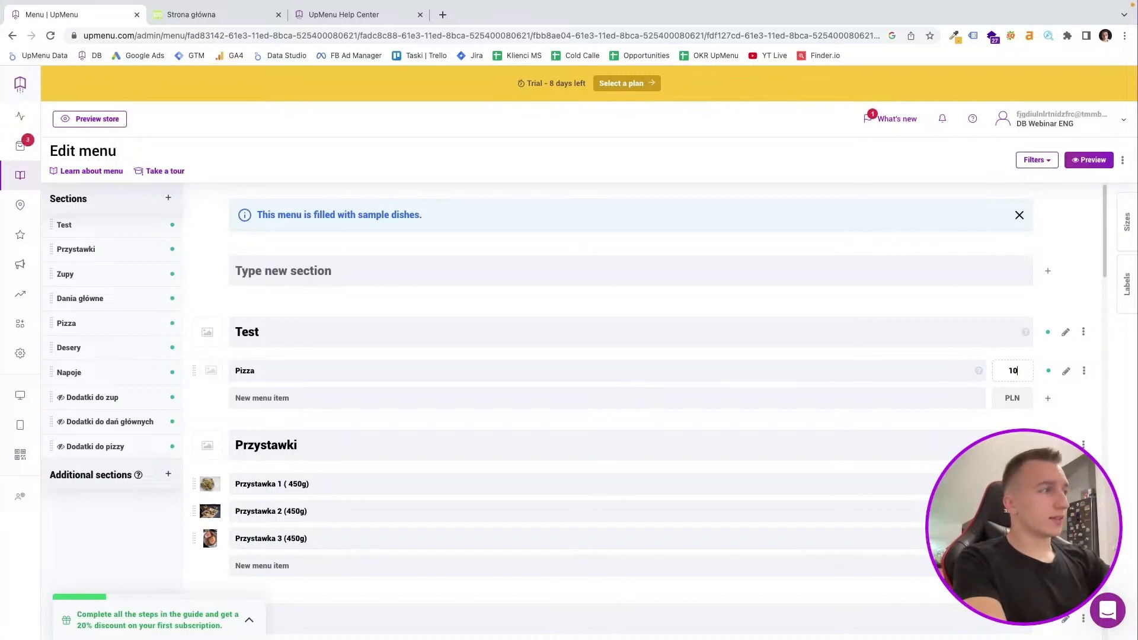
{"action": "left_click", "coordinate": [305, 370]}
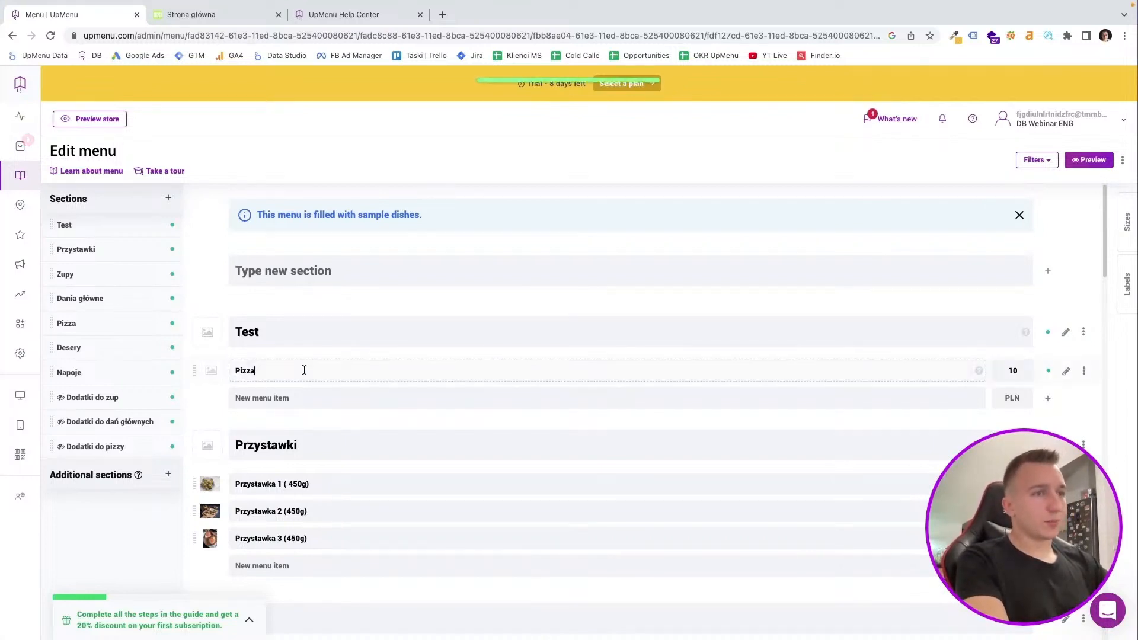
{"action": "type", "text": "100"}
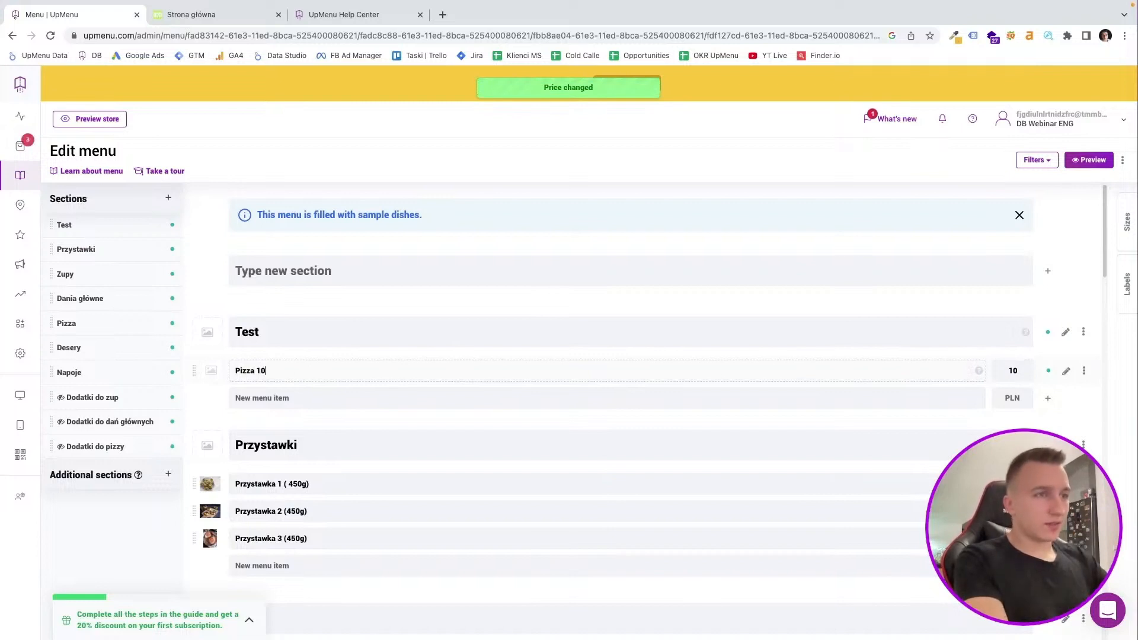
Add a second menu item named Spaghetti to the Test section
{"action": "left_click", "coordinate": [284, 398]}
{"action": "type", "text": "Spaght"}
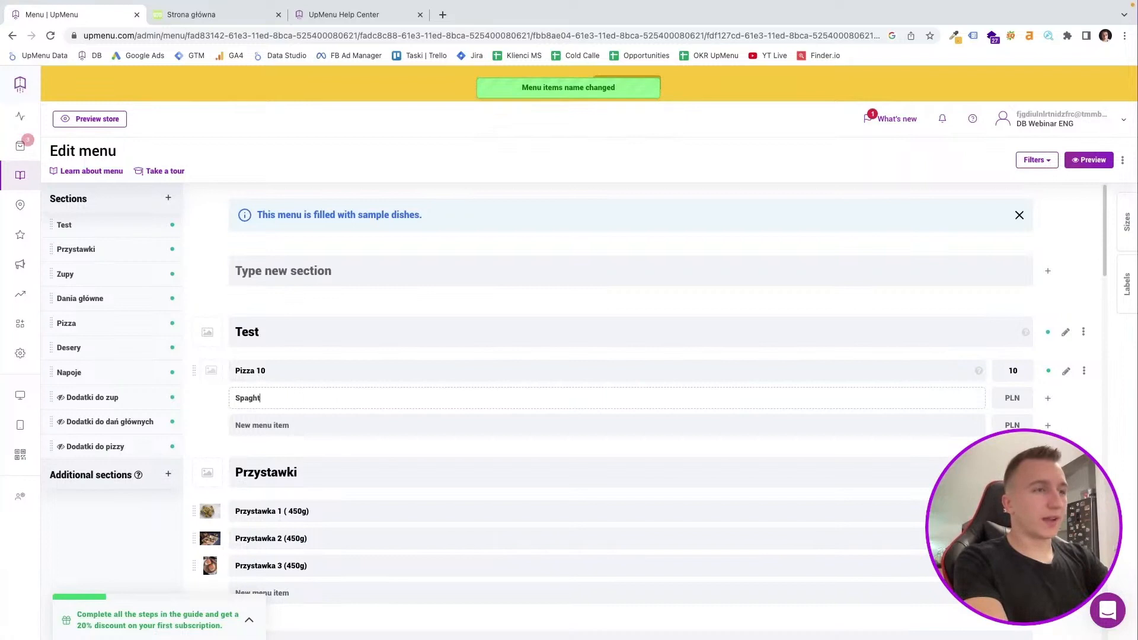
{"action": "type", "text": "et"}
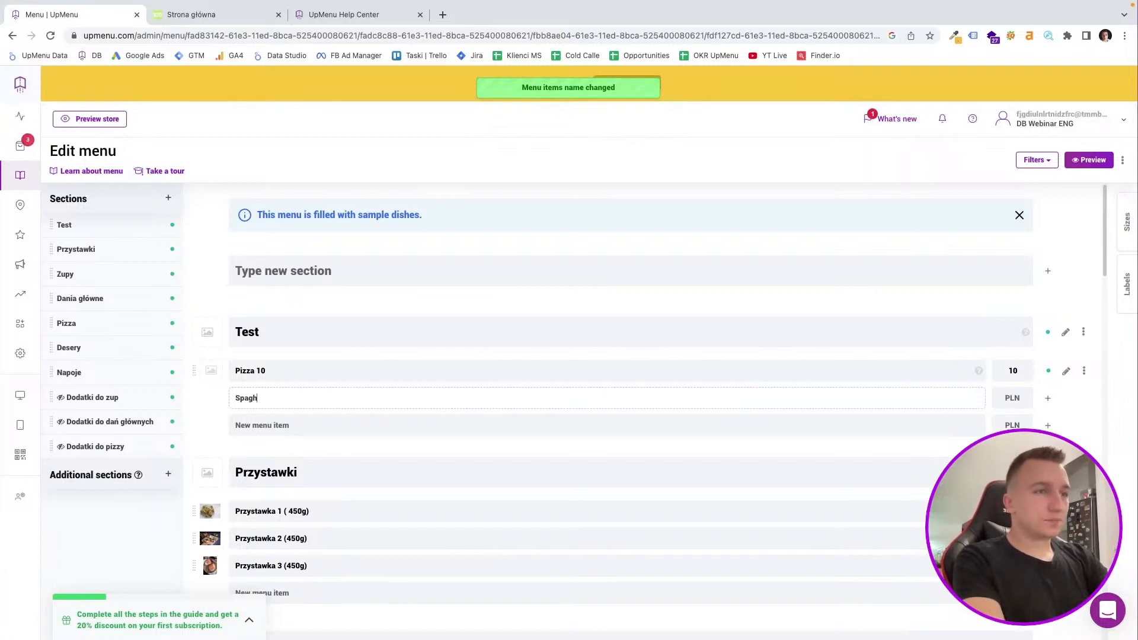
{"action": "type", "text": "etti"}
{"action": "key", "text": "Return"}
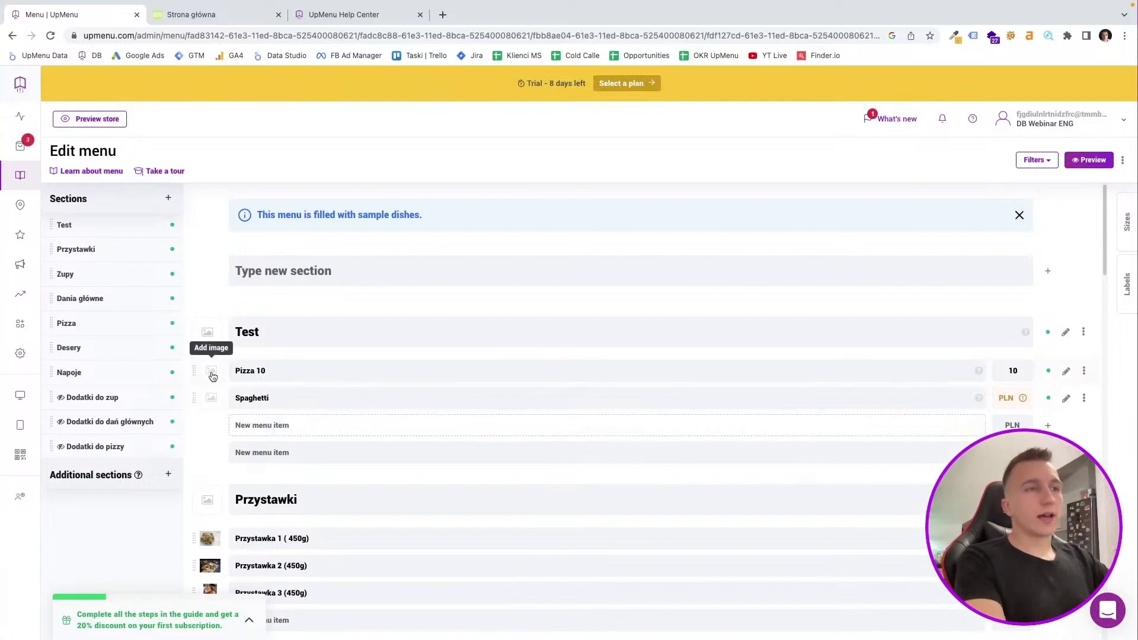
View the image upload options for the Test section and the Pizza 10 item without choosing any file
{"action": "left_click", "coordinate": [183, 327]}
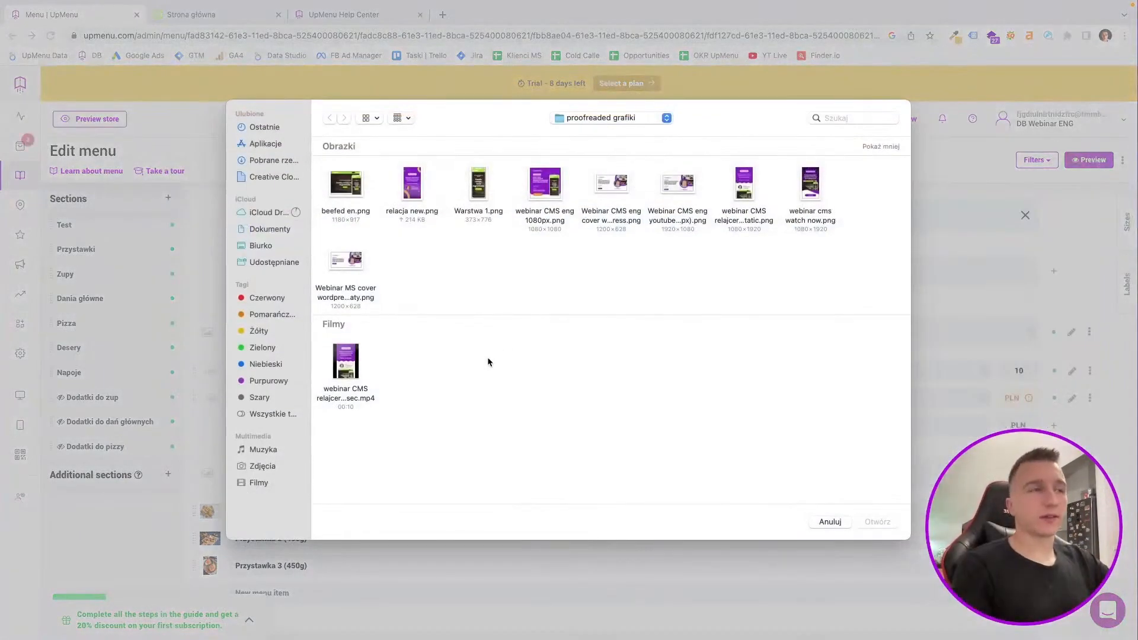
{"action": "left_click", "coordinate": [831, 524]}
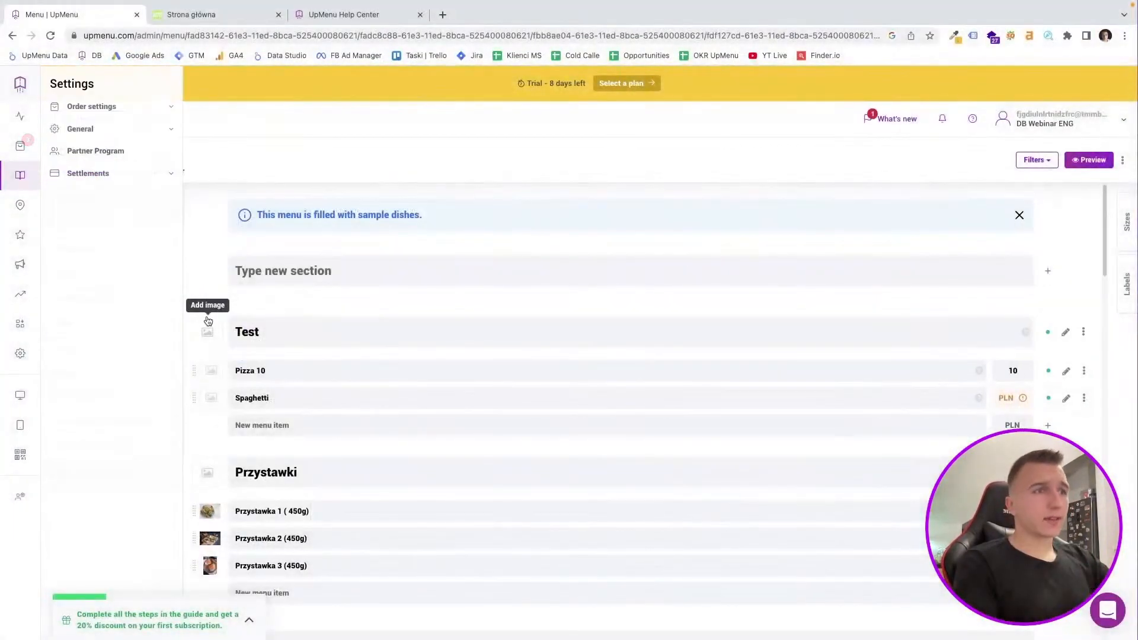
{"action": "left_click", "coordinate": [211, 370]}
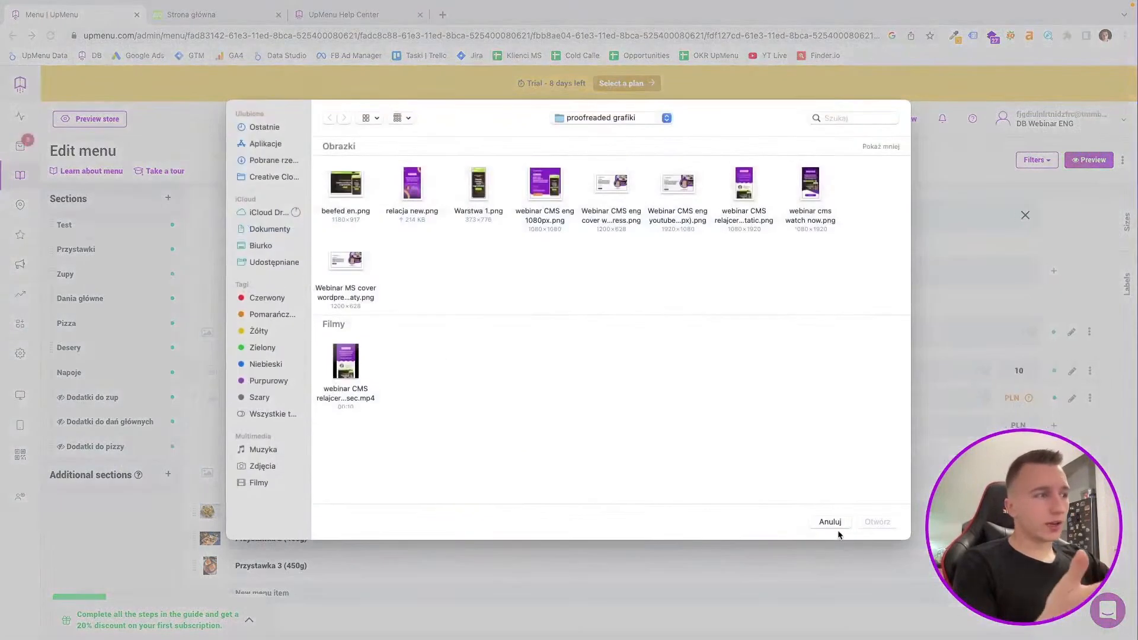
{"action": "left_click", "coordinate": [836, 524]}
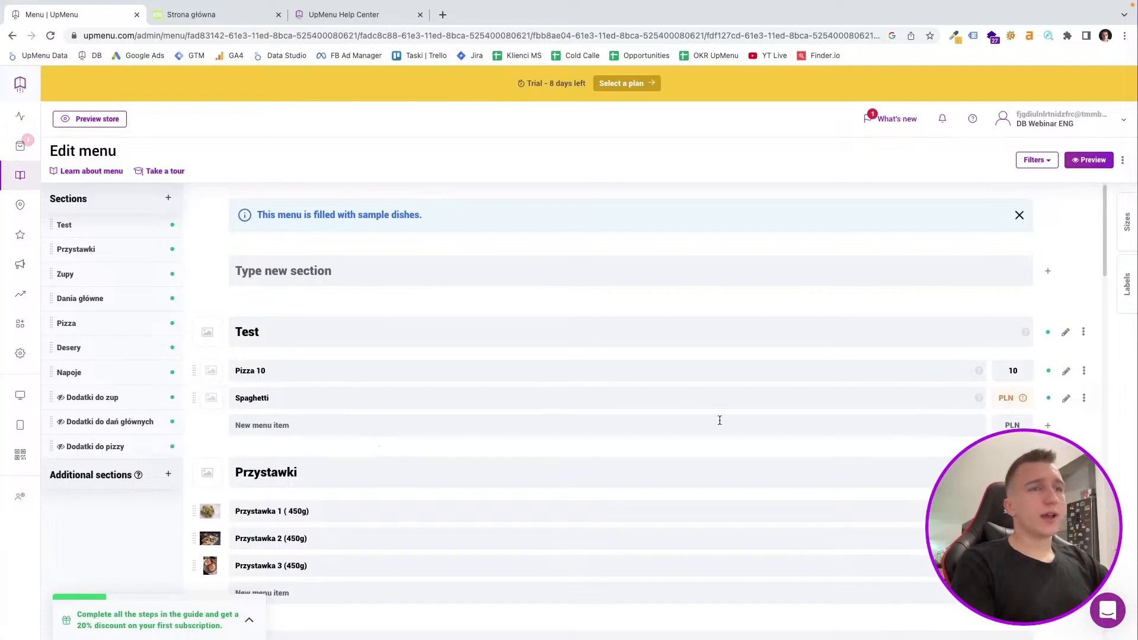
Try the description "sasad" on the Spaghetti item with its last letters in bold
{"action": "left_click", "coordinate": [1065, 400]}
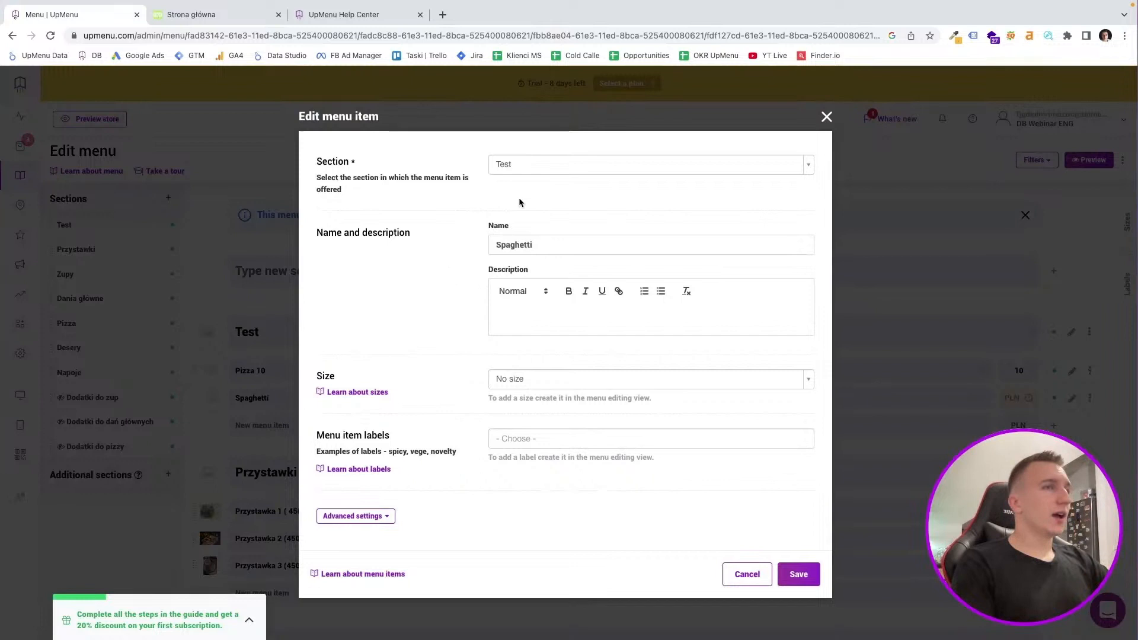
{"action": "left_click", "coordinate": [506, 321]}
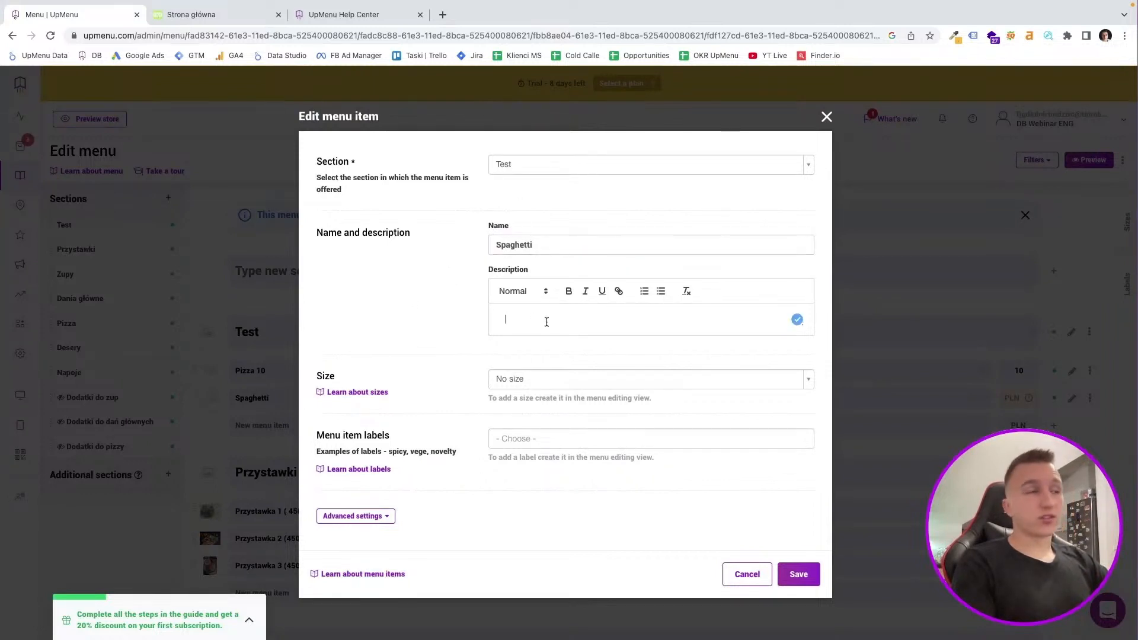
{"action": "type", "text": "sasad"}
{"action": "left_click_drag", "start_coordinate": [530, 321], "coordinate": [514, 319]}
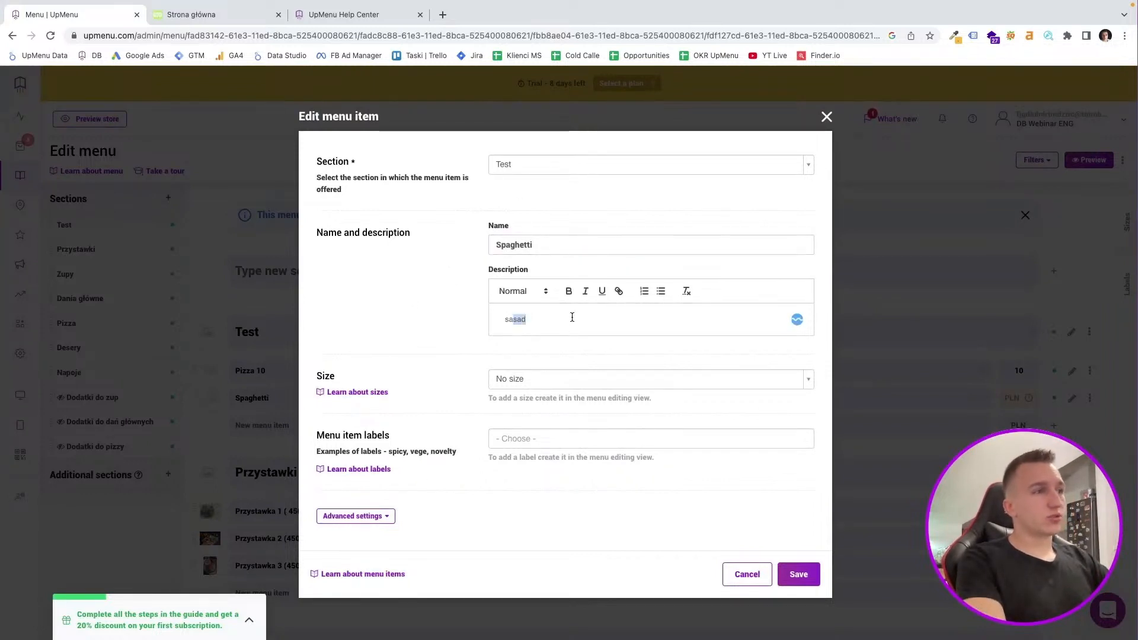
{"action": "left_click", "coordinate": [570, 292]}
{"action": "left_click", "coordinate": [538, 361]}
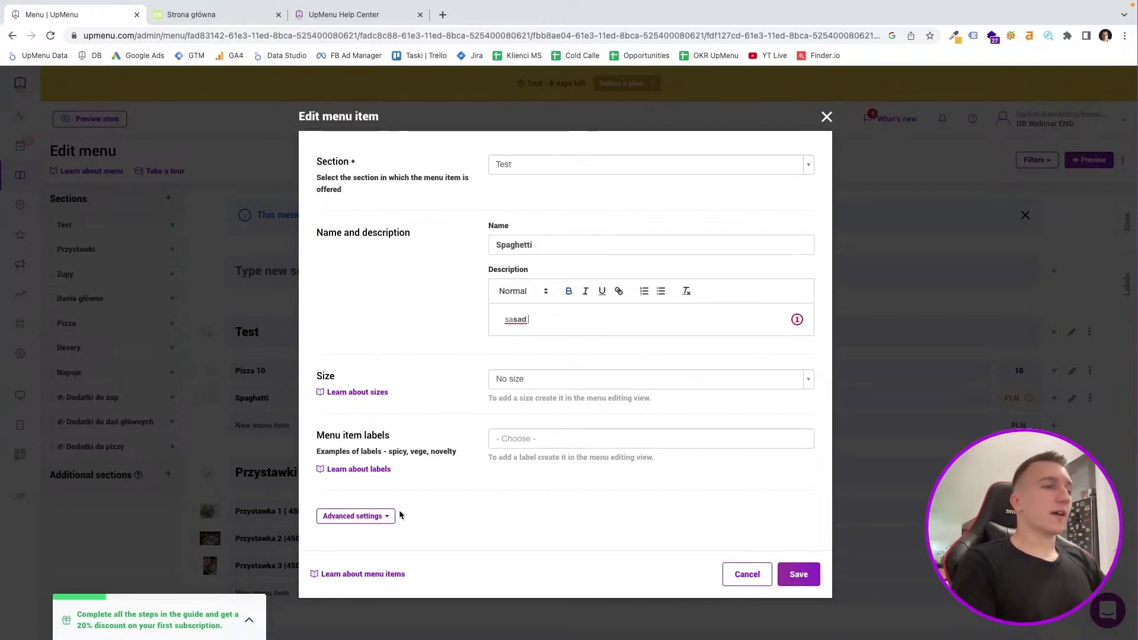
Examine the Spaghetti item's advanced settings, including the additional availability options, and close the item without saving
{"action": "left_click", "coordinate": [379, 516]}
{"action": "scroll", "coordinate": [445, 456], "scroll_direction": "down", "scroll_amount": 4}
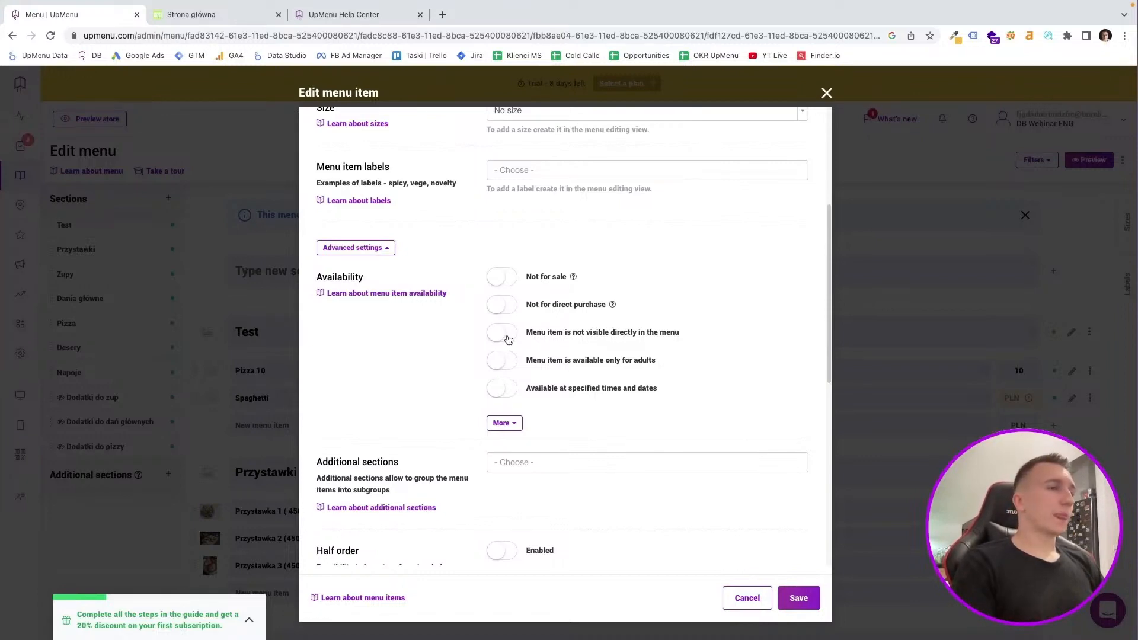
{"action": "left_click", "coordinate": [503, 422]}
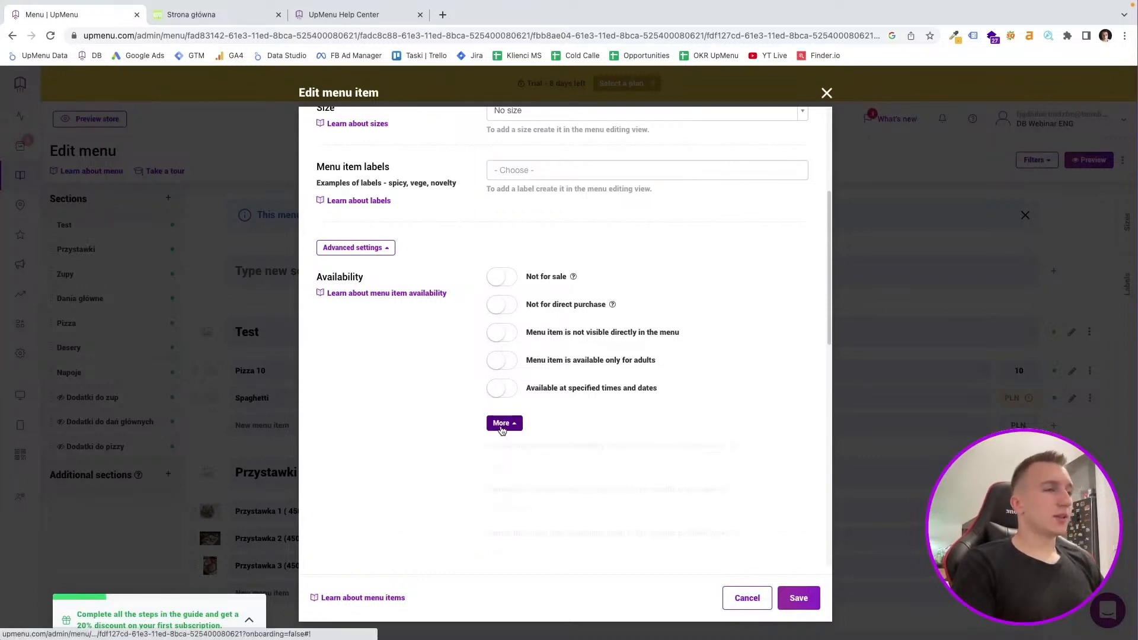
{"action": "scroll", "coordinate": [448, 417], "scroll_direction": "down", "scroll_amount": 4}
{"action": "scroll", "coordinate": [434, 343], "scroll_direction": "up", "scroll_amount": 2}
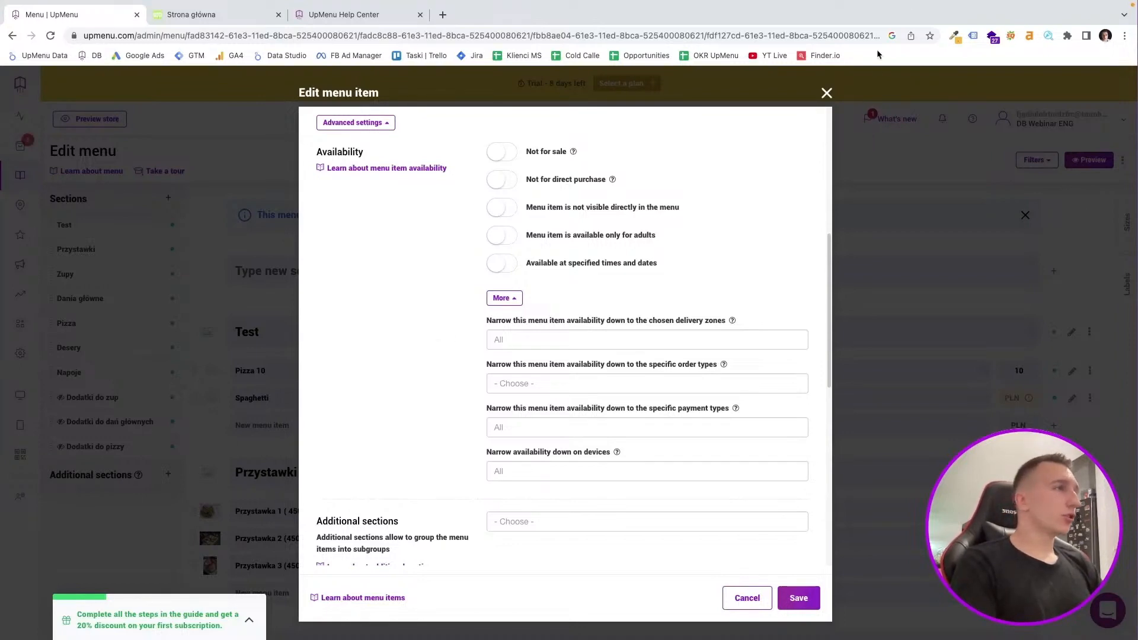
{"action": "left_click", "coordinate": [827, 92]}
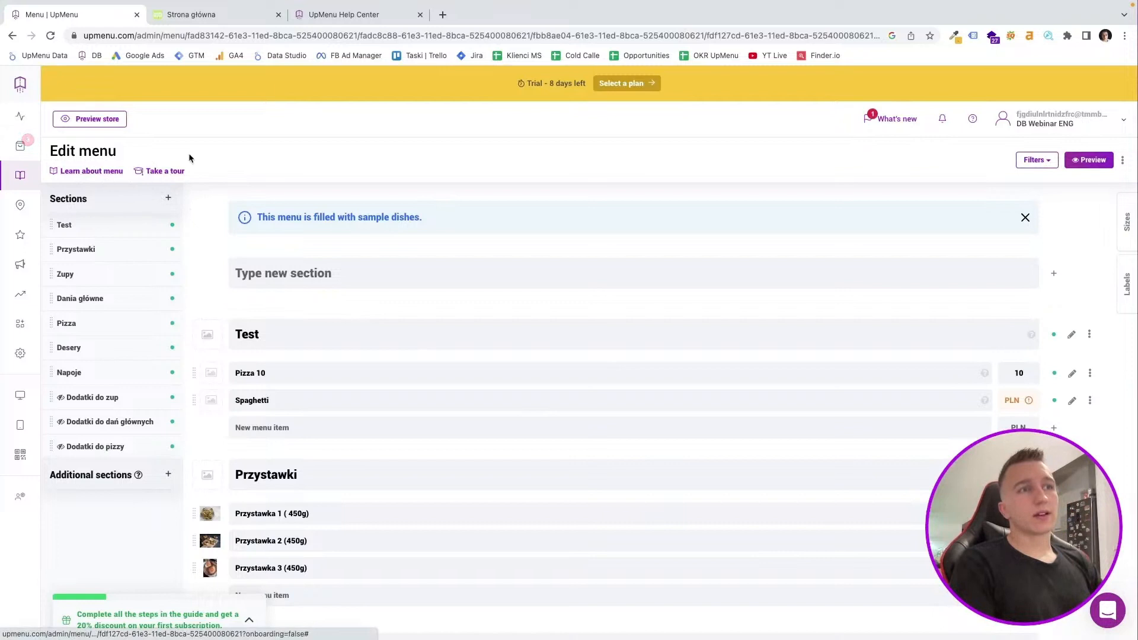
Open the menu tour and the help article on getting started with the menu separately, and return to the menu editor
{"action": "left_click", "coordinate": [166, 171]}
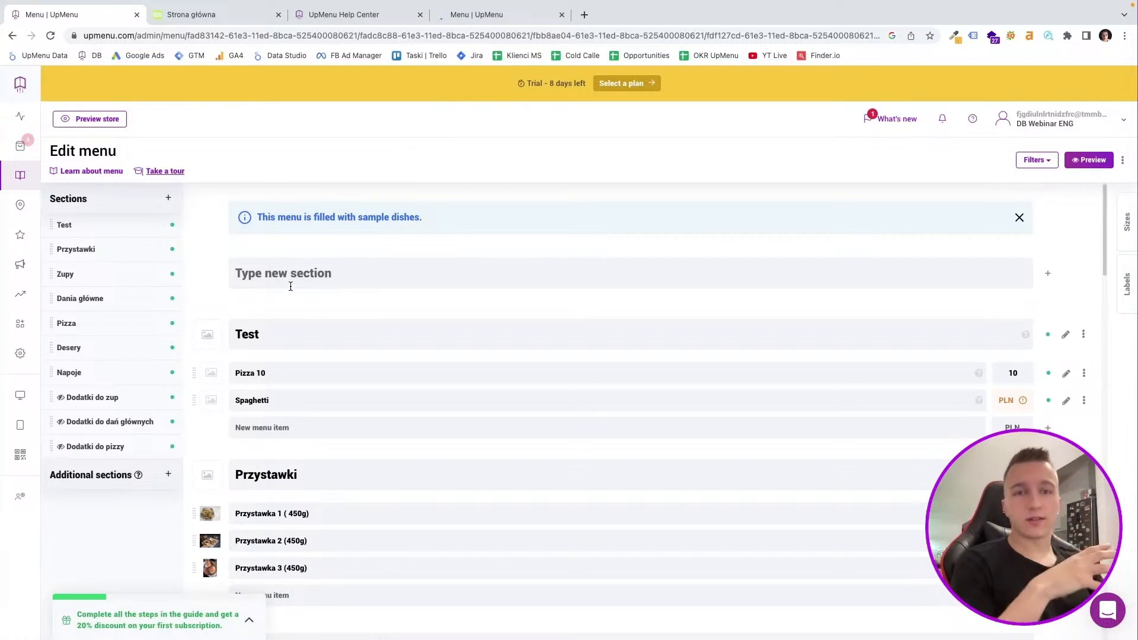
{"action": "left_click", "coordinate": [105, 172], "text": "super"}
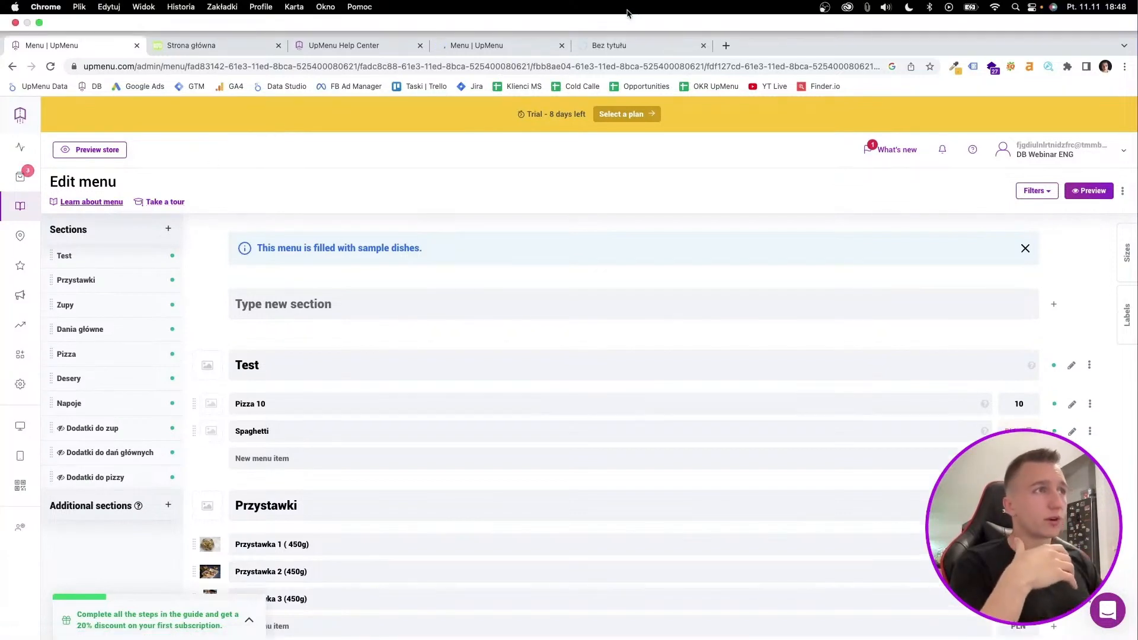
{"action": "left_click", "coordinate": [628, 50]}
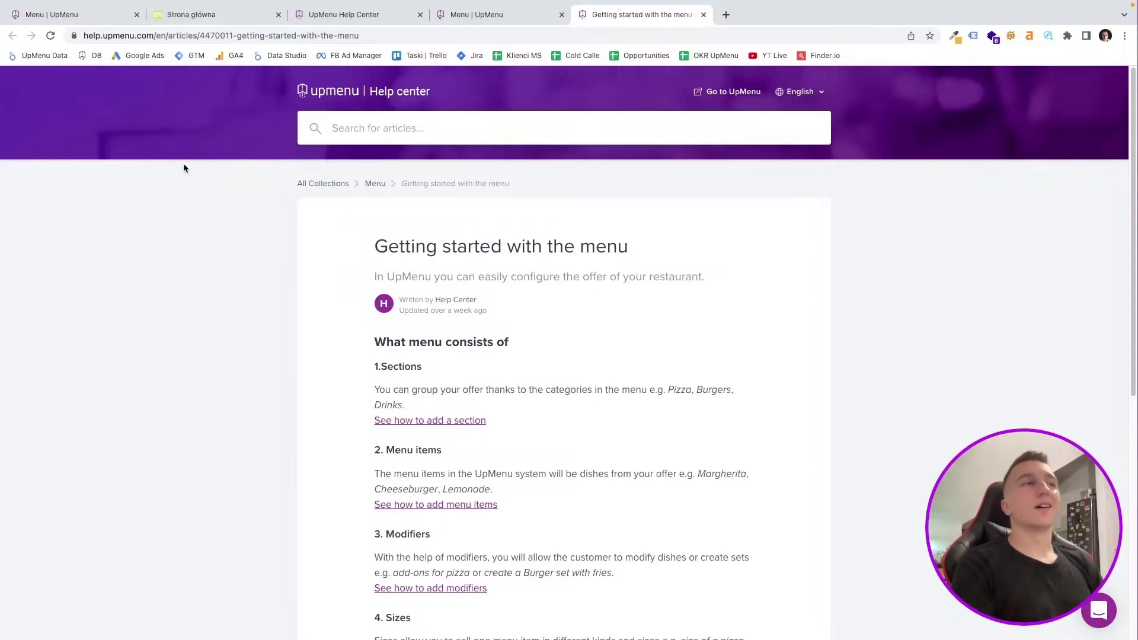
{"action": "left_click", "coordinate": [51, 15]}
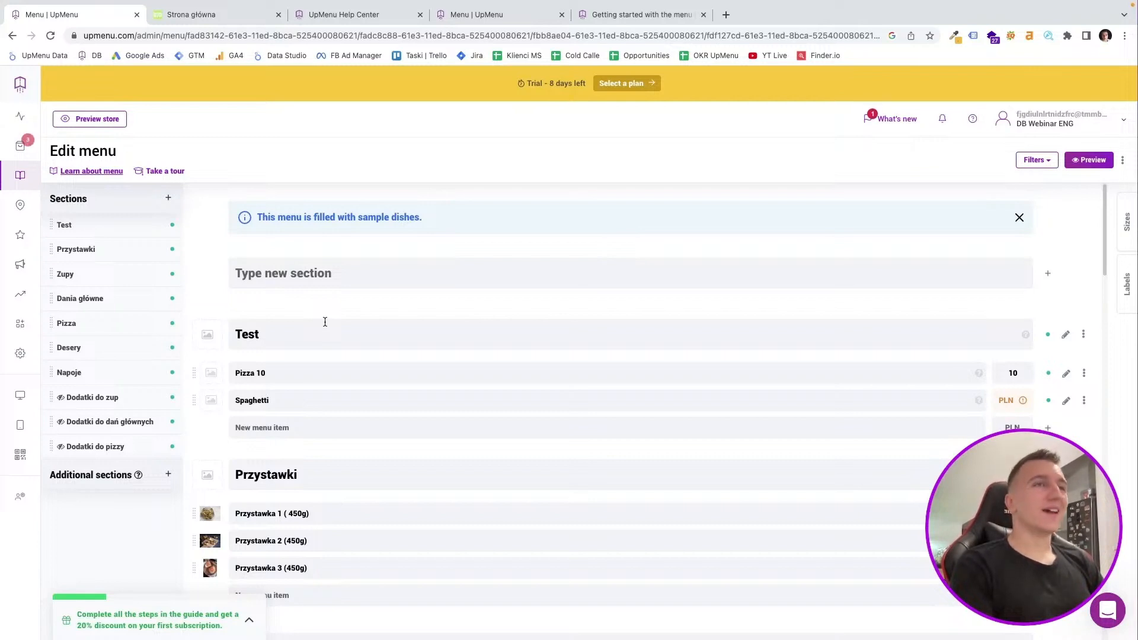
Open the restaurant's delivery zones and start creating the first zone, dismissing the introductory tour
{"action": "mouse_move", "coordinate": [19, 210]}
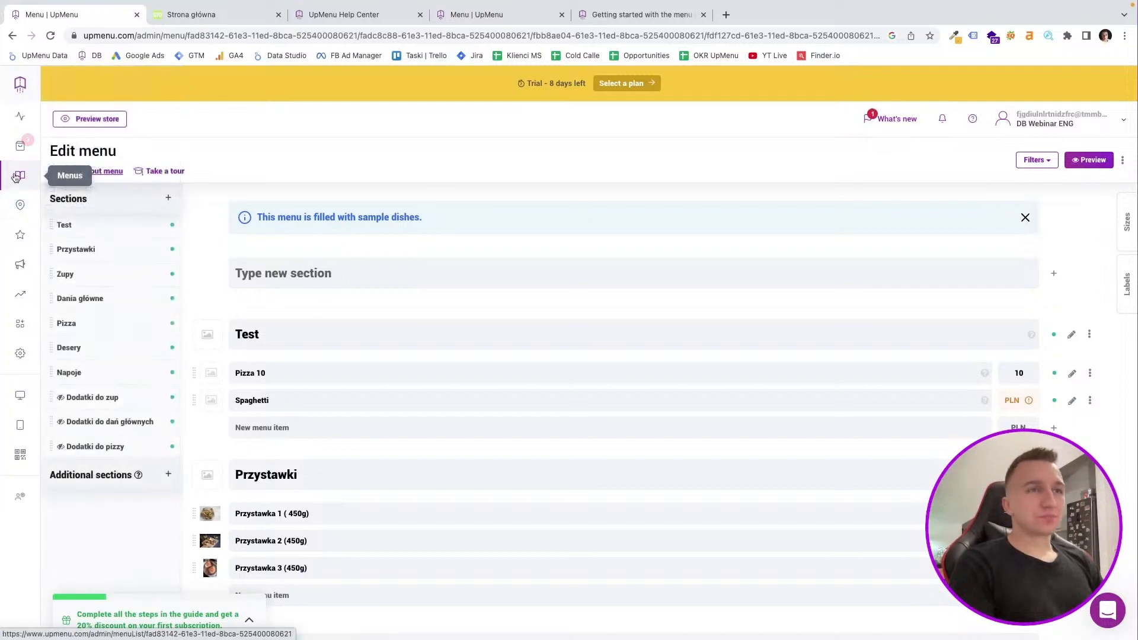
{"action": "left_click", "coordinate": [18, 177]}
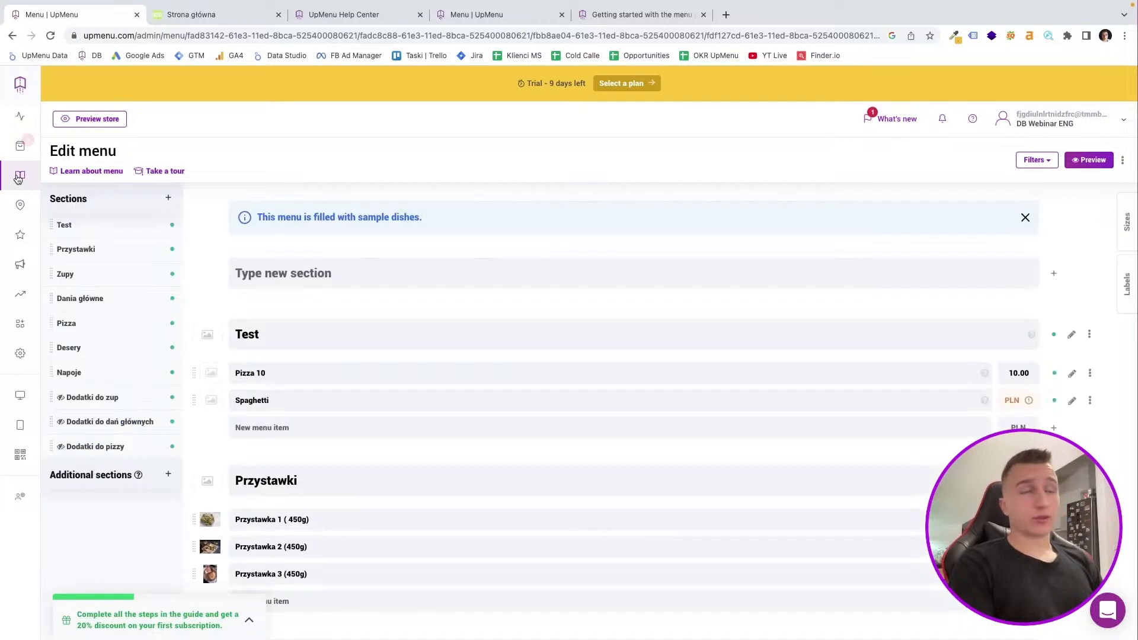
{"action": "mouse_move", "coordinate": [25, 209]}
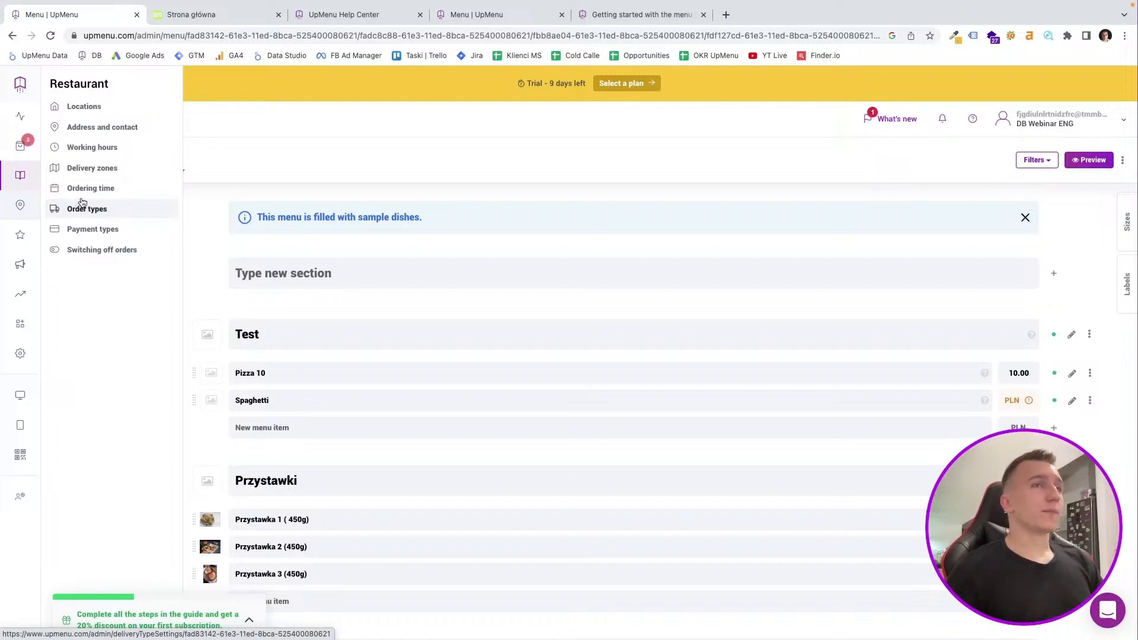
{"action": "left_click", "coordinate": [86, 172]}
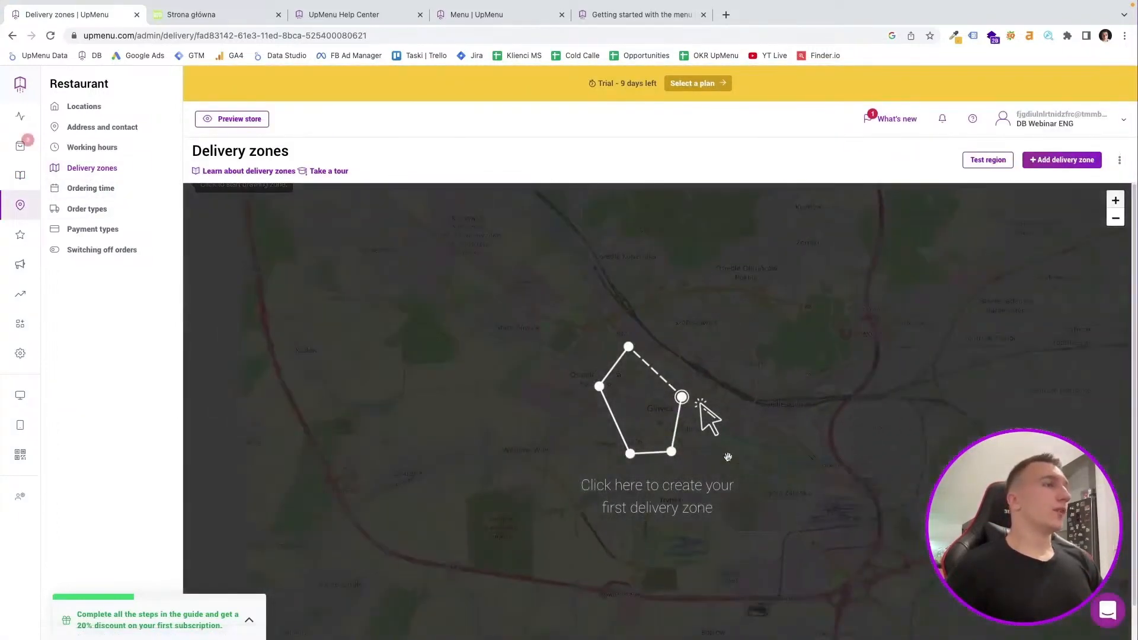
{"action": "left_click", "coordinate": [728, 457]}
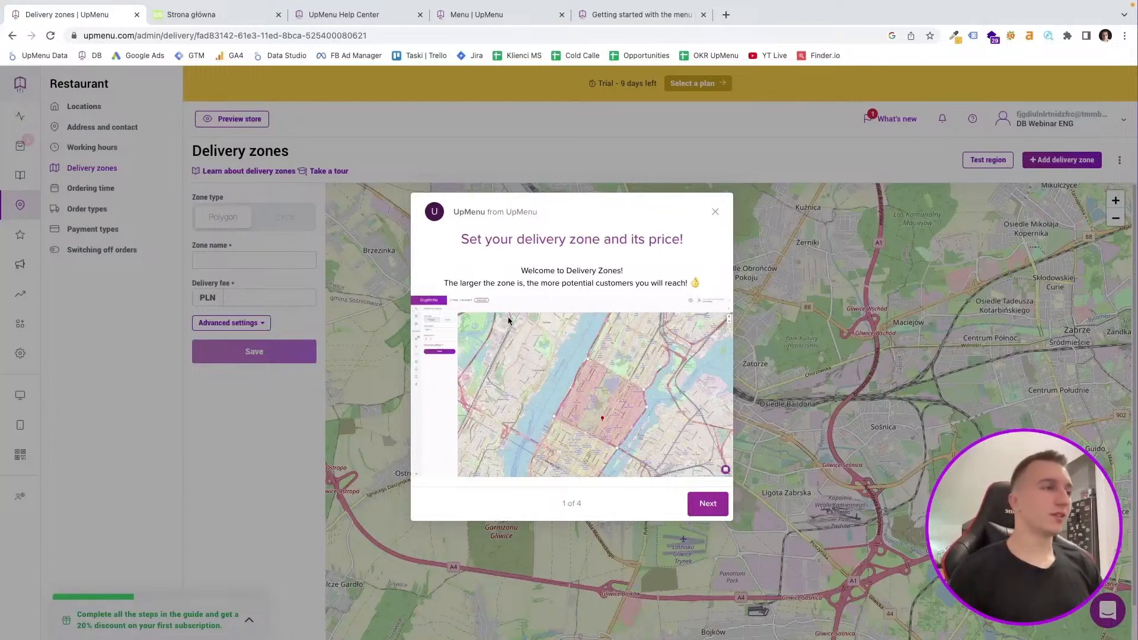
{"action": "left_click", "coordinate": [715, 212]}
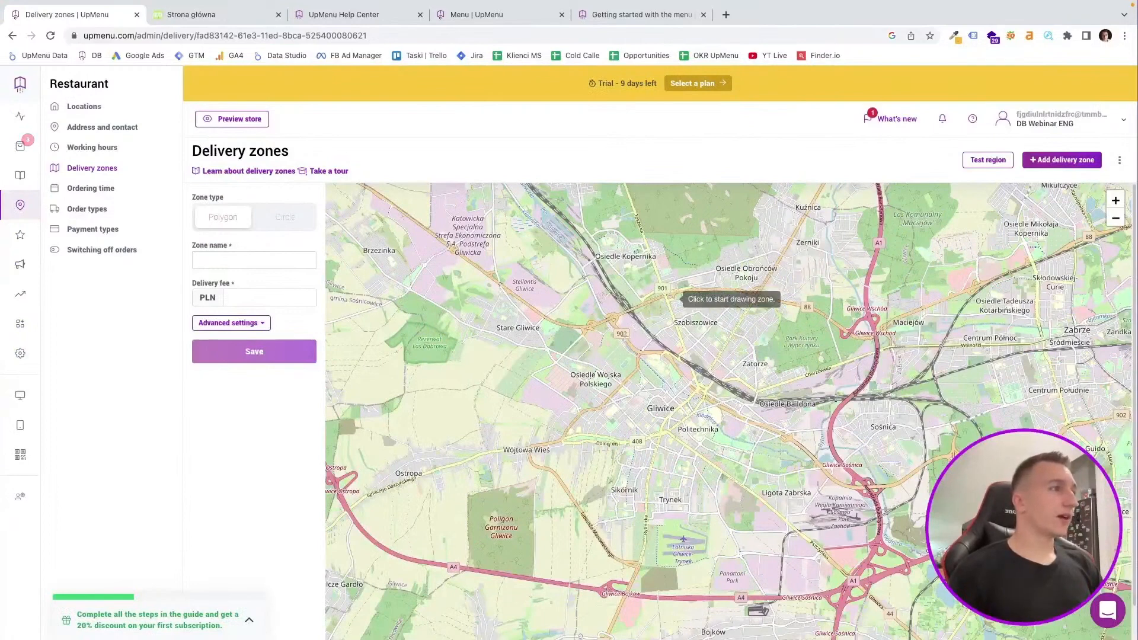
Try outlining a polygon delivery zone with six corner points around Gliwice
{"action": "left_click", "coordinate": [604, 324]}
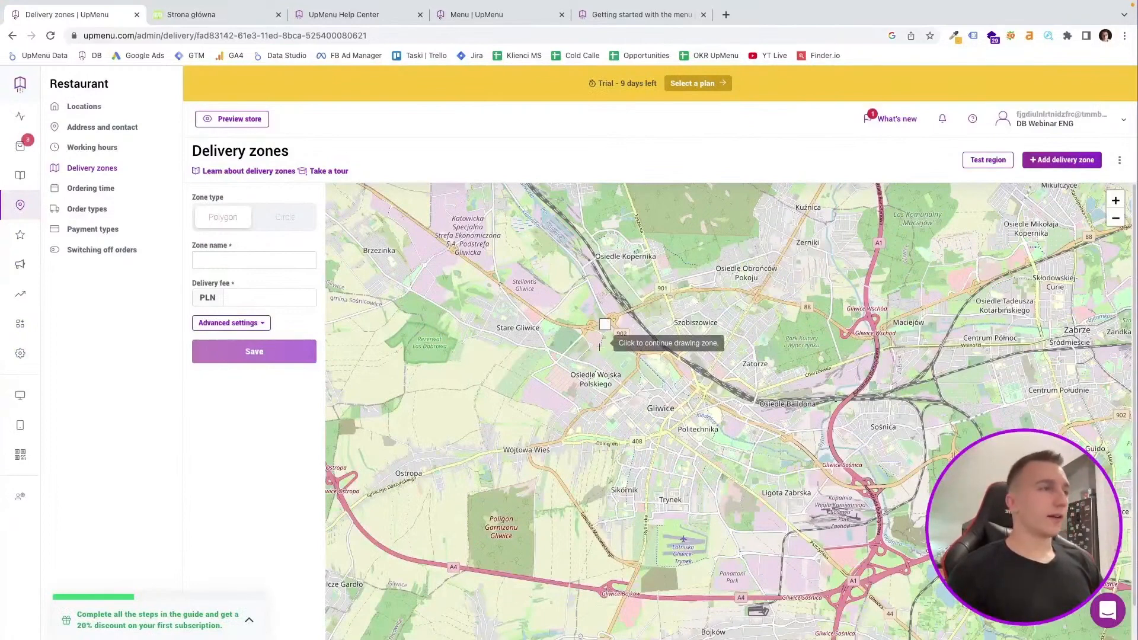
{"action": "left_click", "coordinate": [535, 475]}
{"action": "left_click", "coordinate": [750, 552]}
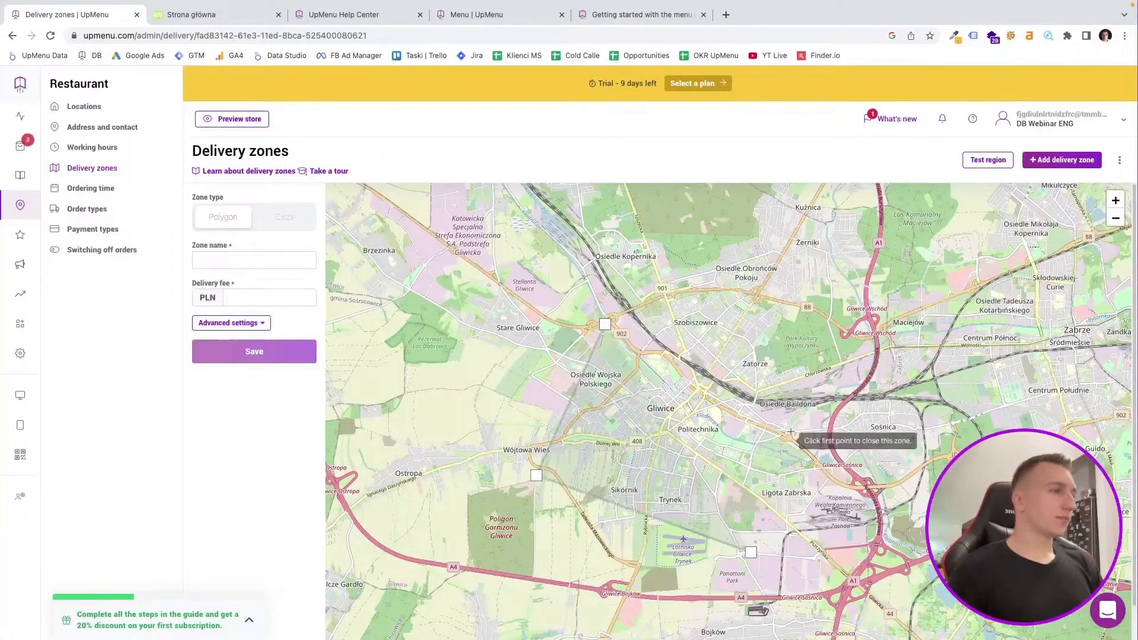
{"action": "left_click", "coordinate": [857, 356]}
{"action": "left_click", "coordinate": [668, 192]}
{"action": "left_click", "coordinate": [501, 366]}
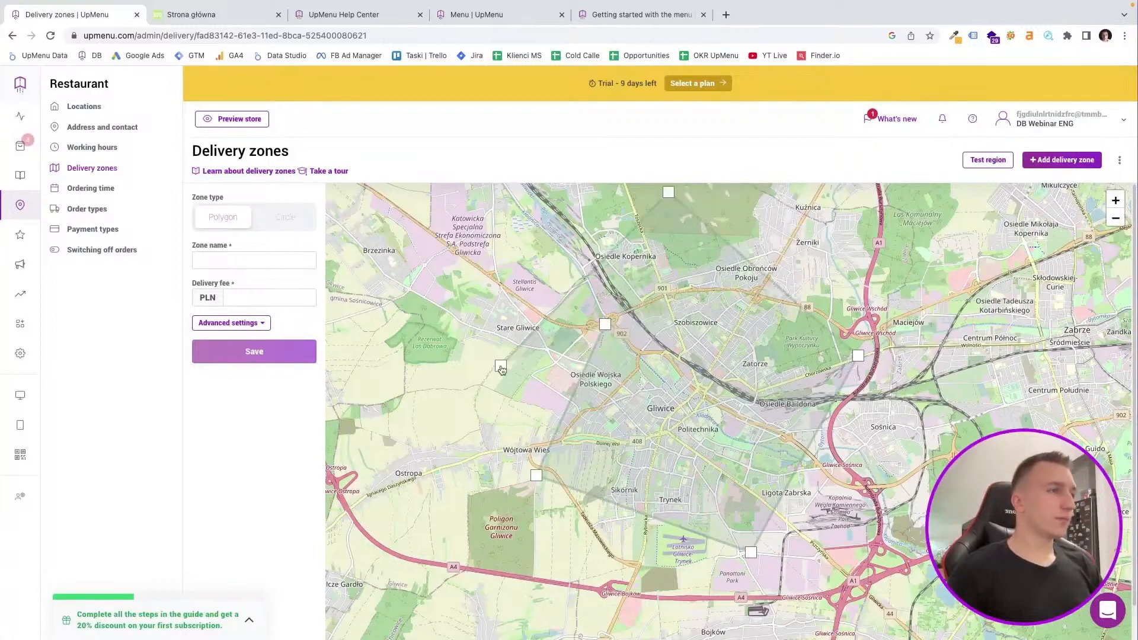
Switch the zone type to Circle and draw a circular delivery zone northwest of central Gliwice
{"action": "left_click", "coordinate": [301, 218]}
{"action": "left_click_drag", "start_coordinate": [574, 277], "coordinate": [657, 380]}
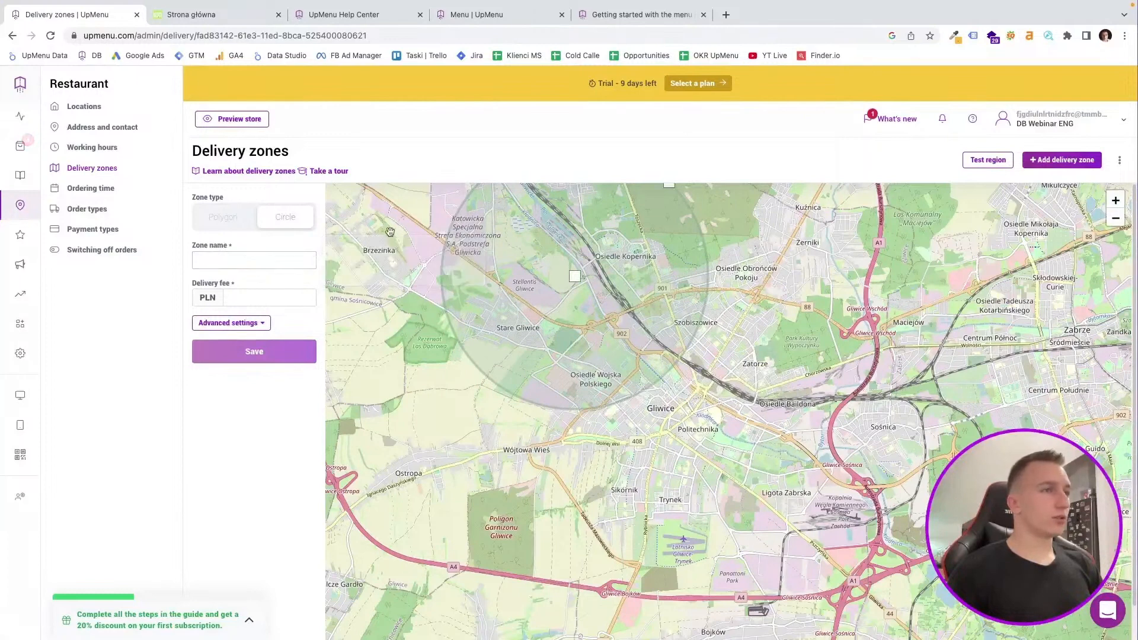
{"action": "left_click_drag", "start_coordinate": [393, 315], "coordinate": [448, 401]}
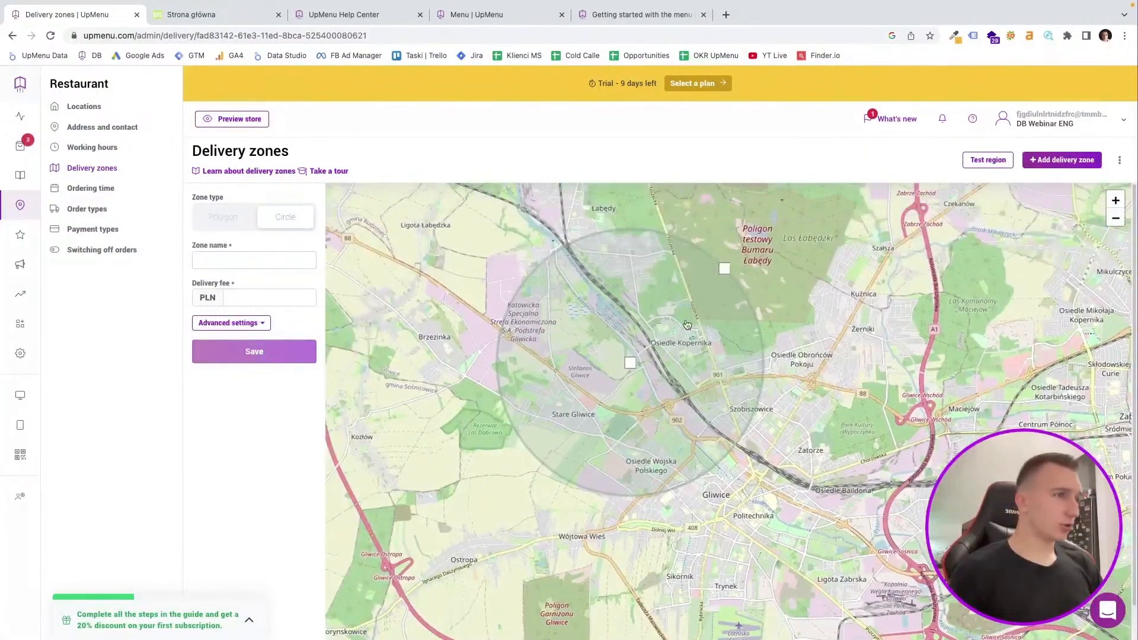
{"action": "left_click_drag", "start_coordinate": [422, 326], "coordinate": [451, 336]}
Name the circular zone 1, set its delivery fee to PLN 4, and save it
{"action": "left_click", "coordinate": [269, 264]}
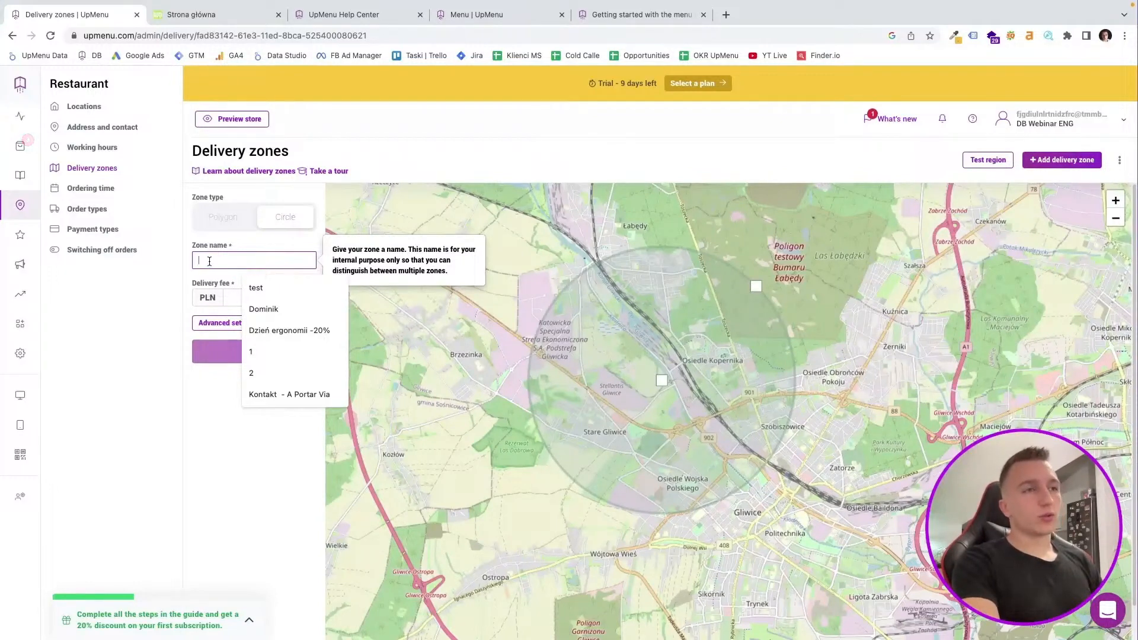
{"action": "type", "text": "1"}
{"action": "left_click", "coordinate": [274, 297]}
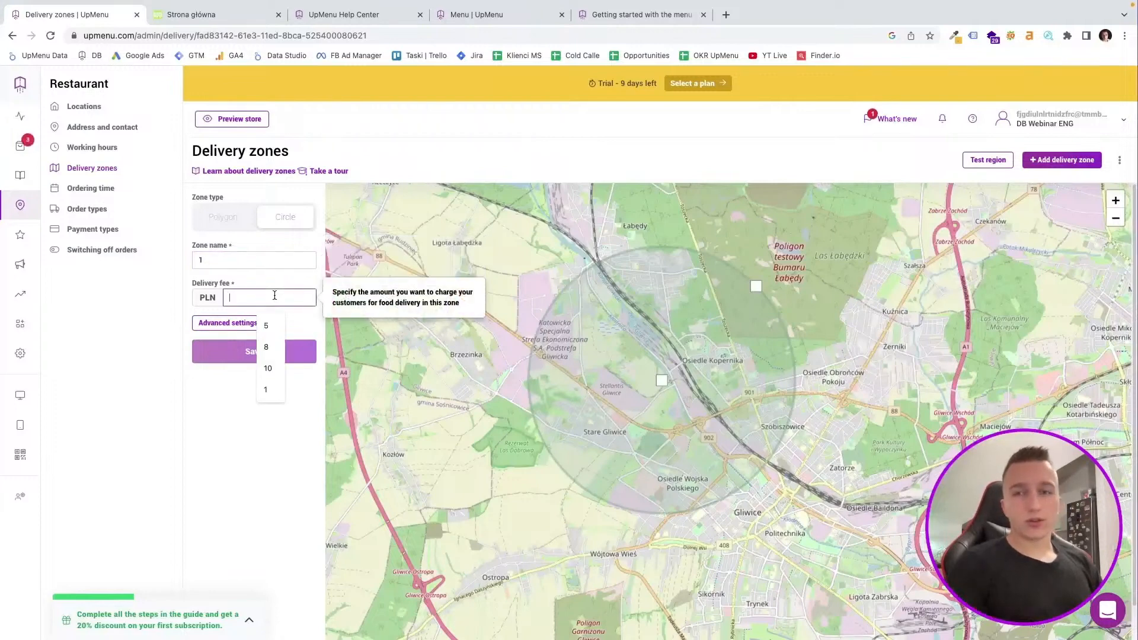
{"action": "type", "text": "4"}
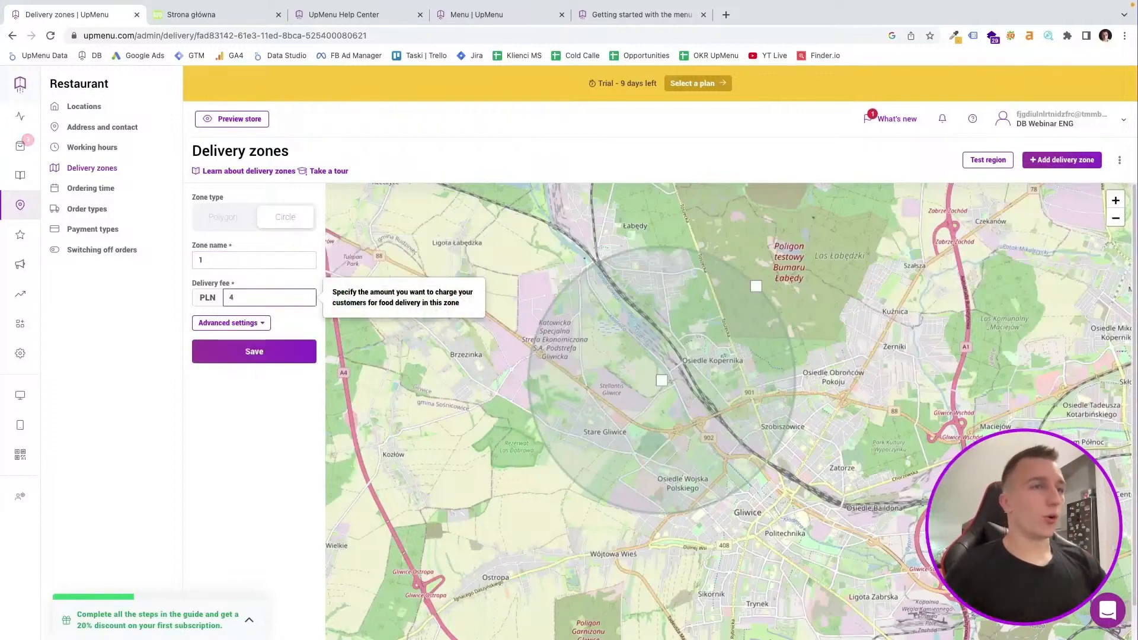
{"action": "left_click", "coordinate": [240, 351]}
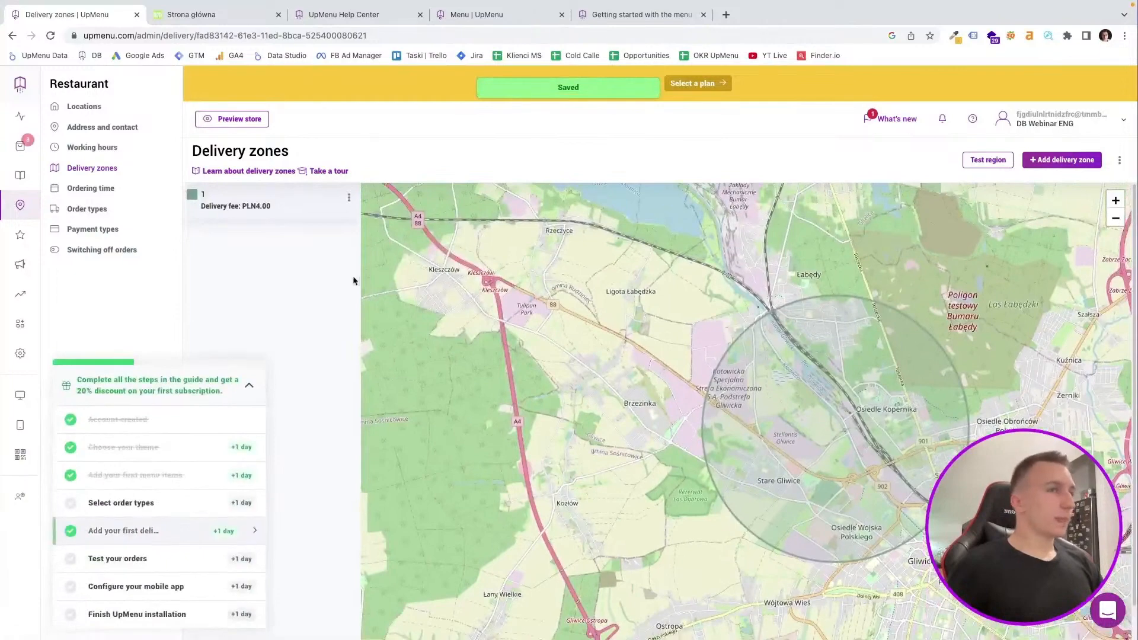
Add a larger circular delivery zone enclosing zone 1, name it 2, set its delivery fee to PLN 10, and save it
{"action": "left_click", "coordinate": [1061, 159]}
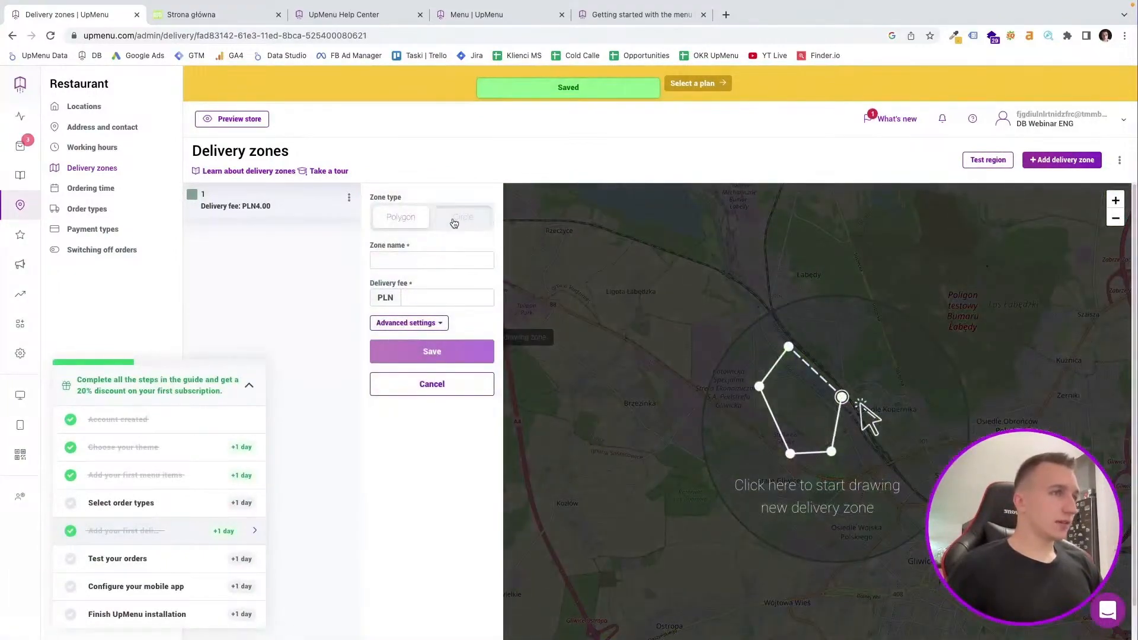
{"action": "left_click", "coordinate": [455, 219]}
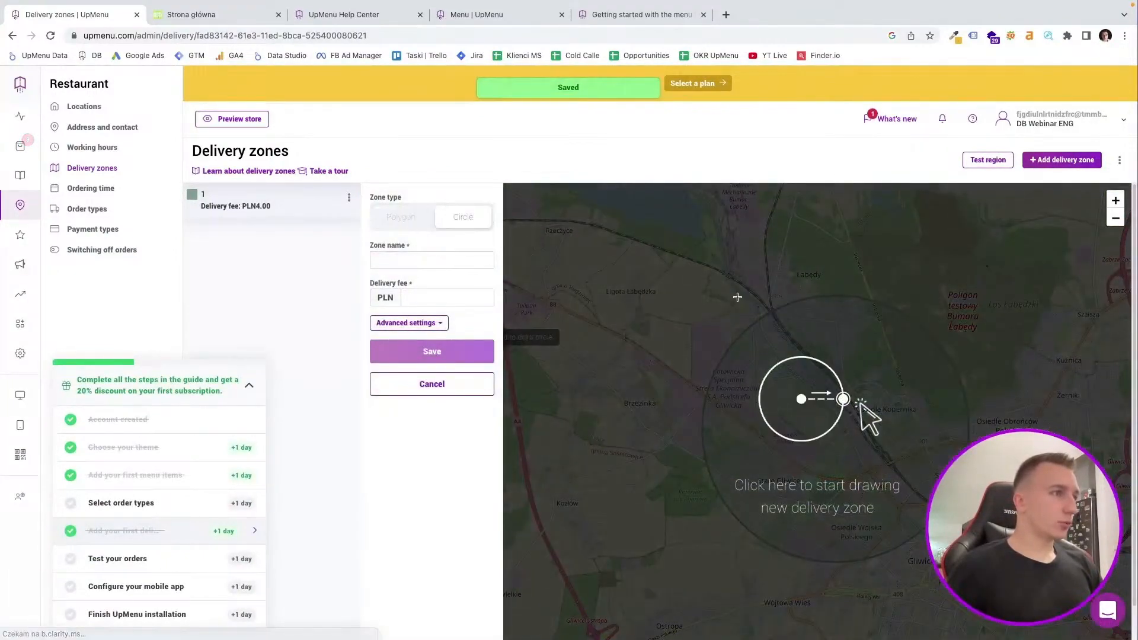
{"action": "left_click", "coordinate": [823, 426]}
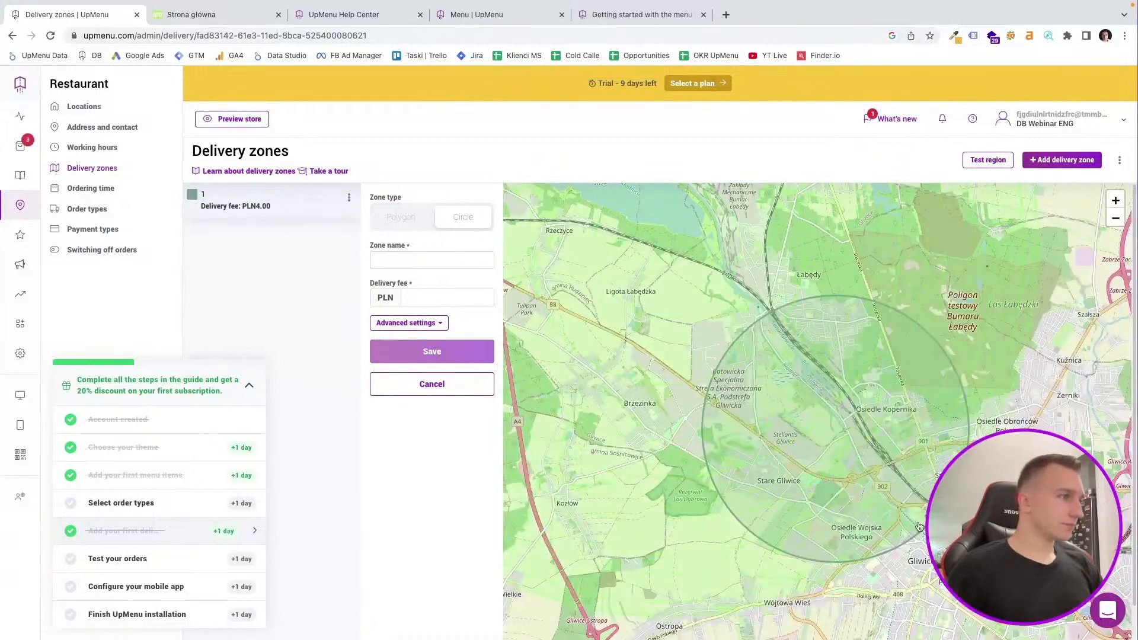
{"action": "left_click", "coordinate": [405, 259]}
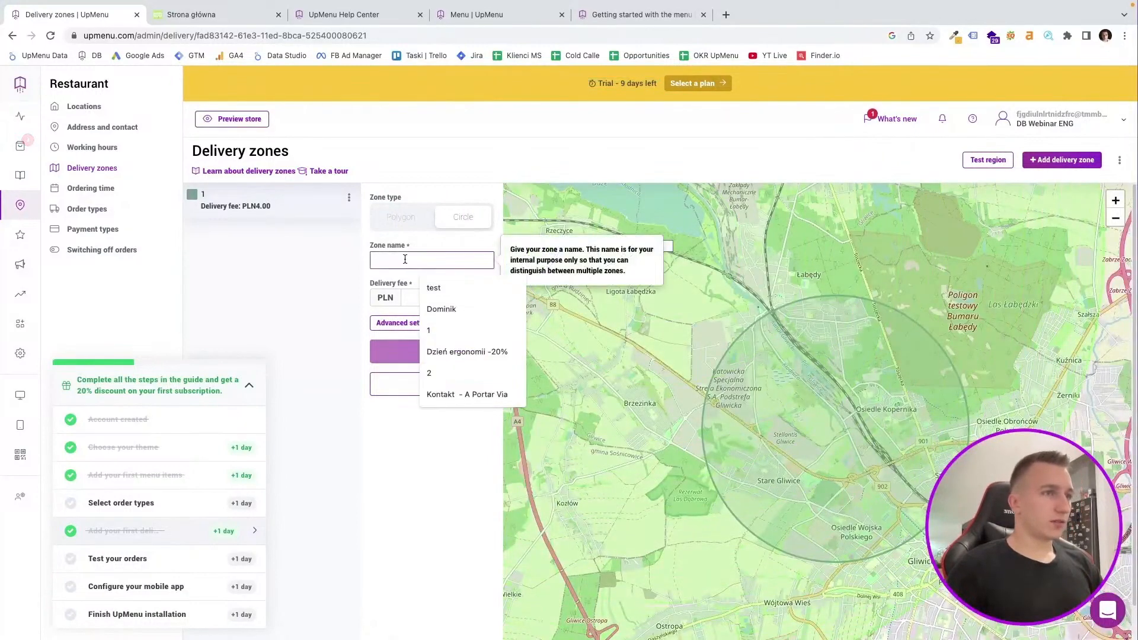
{"action": "type", "text": "2"}
{"action": "left_click", "coordinate": [463, 298]}
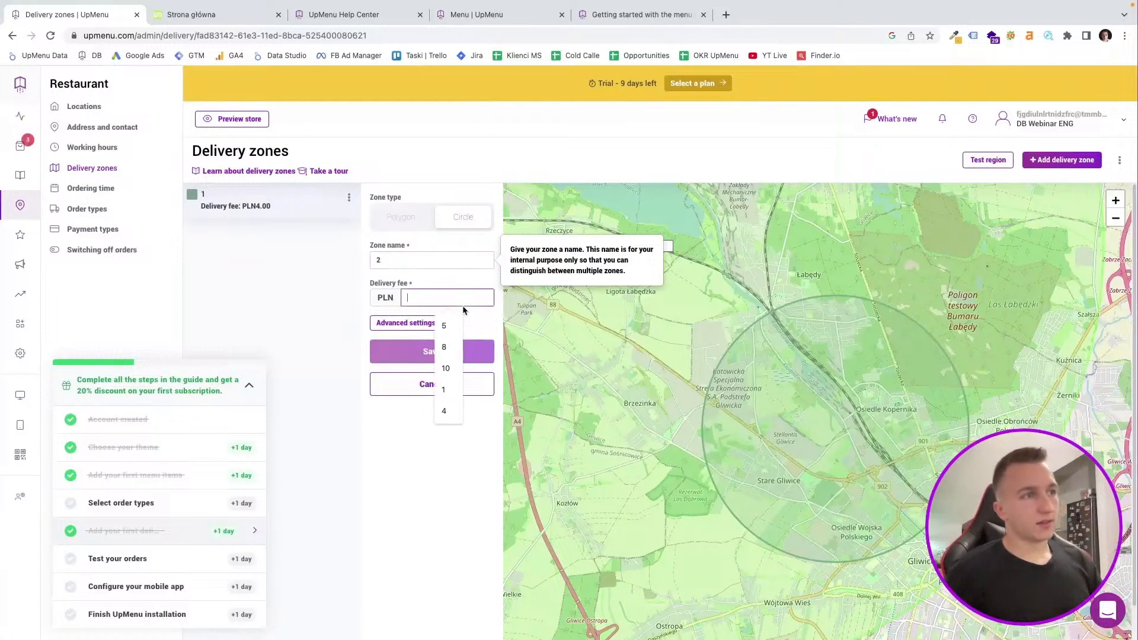
{"action": "type", "text": "10"}
{"action": "left_click", "coordinate": [465, 351]}
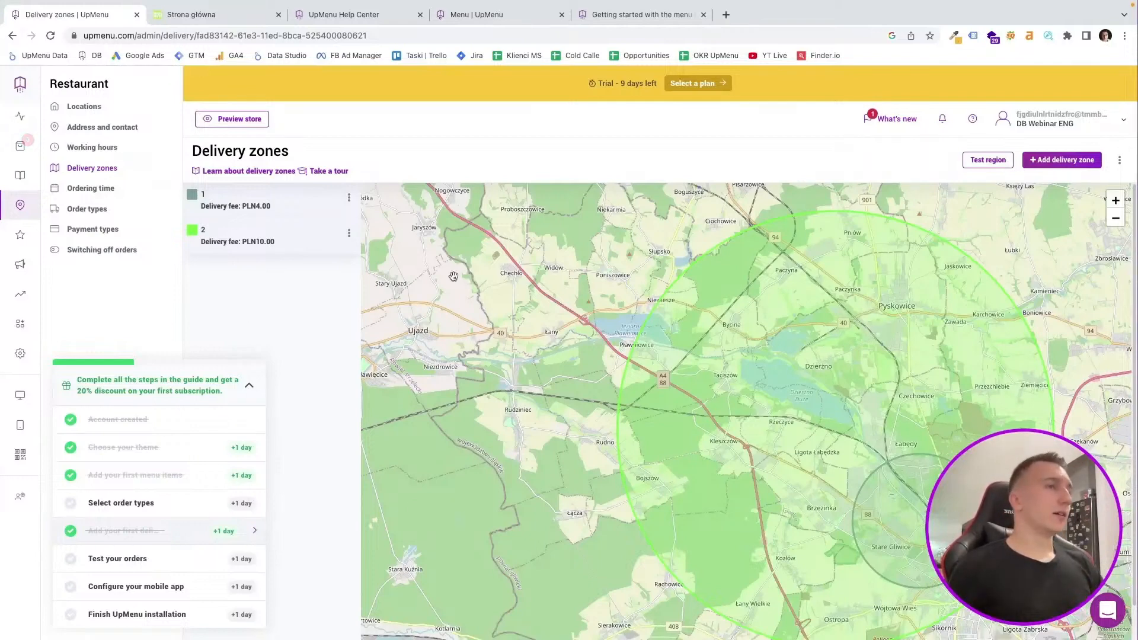
{"action": "scroll", "coordinate": [477, 276], "scroll_direction": "up", "scroll_amount": 1}
{"action": "scroll", "coordinate": [647, 340], "scroll_direction": "down", "scroll_amount": 3}
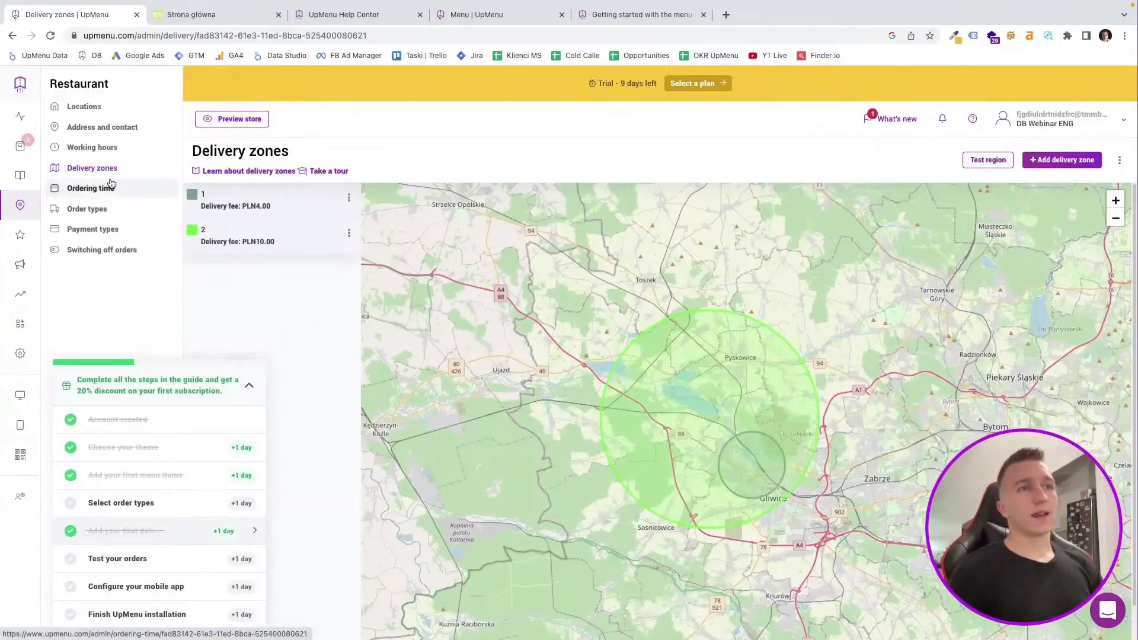
Review the default, delivery, pick-up and booking working hours, switching on separate delivery hours without saving
{"action": "left_click", "coordinate": [102, 148]}
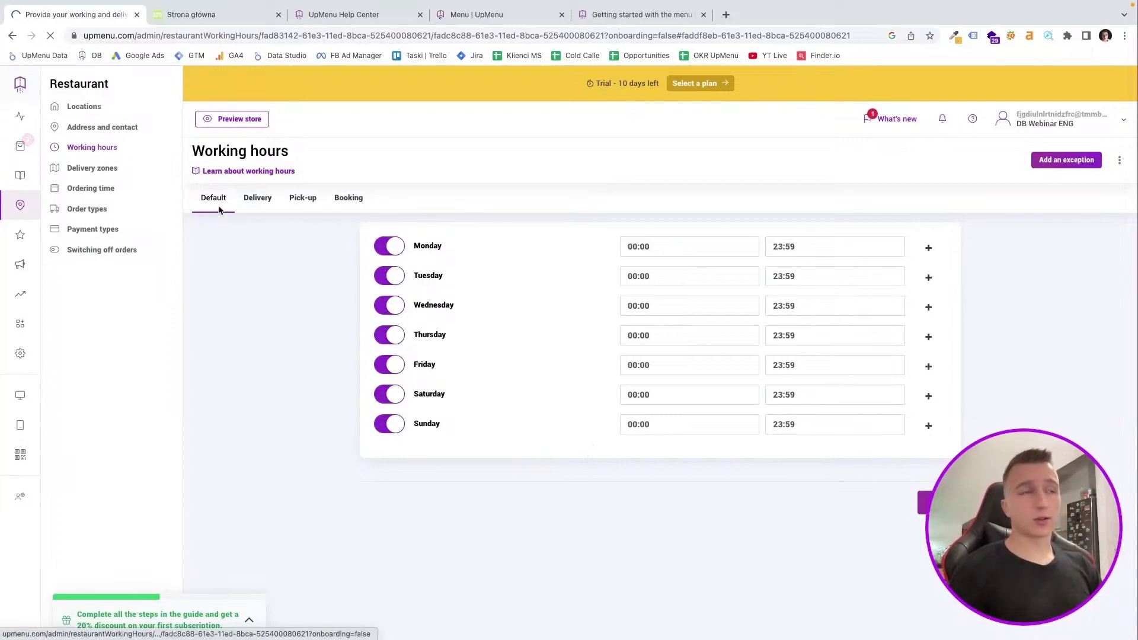
{"action": "left_click", "coordinate": [247, 208]}
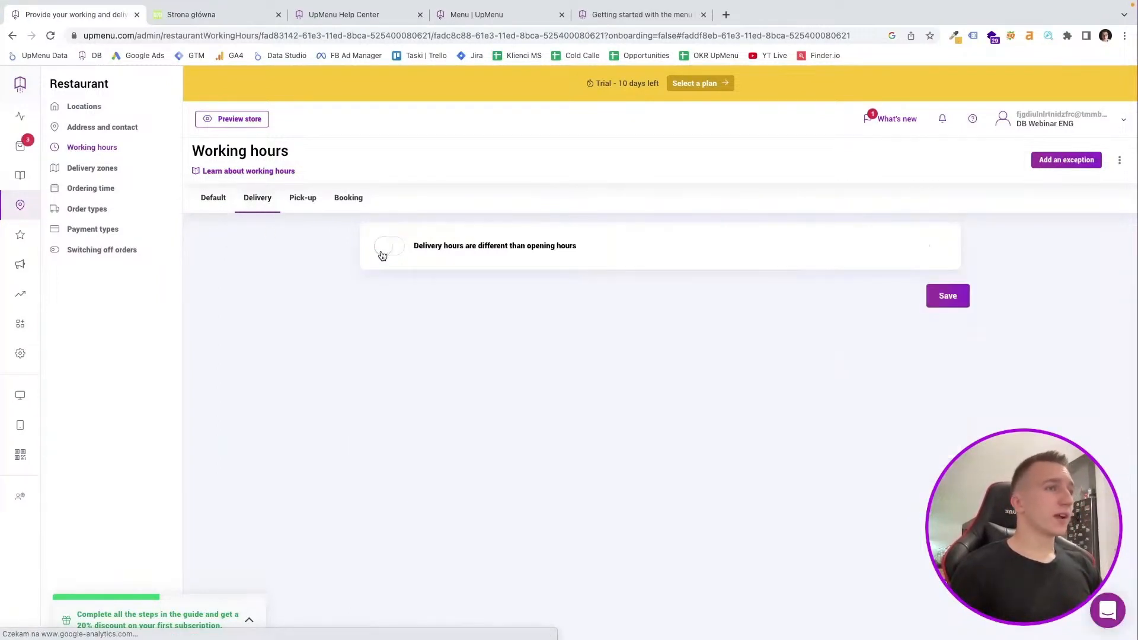
{"action": "left_click", "coordinate": [379, 253]}
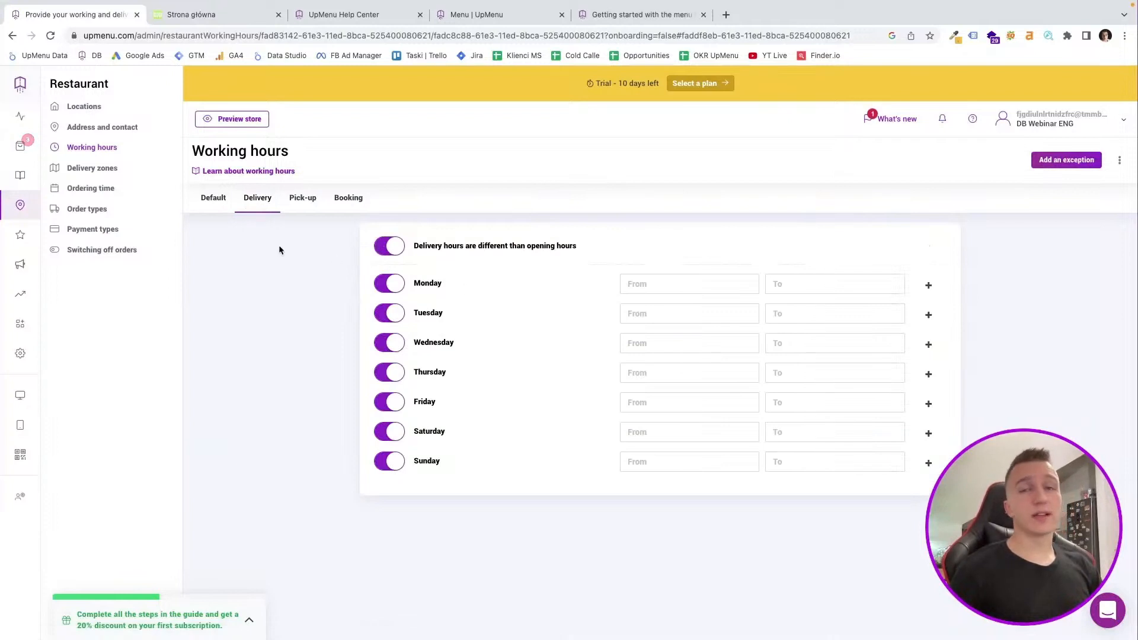
{"action": "left_click", "coordinate": [305, 202]}
{"action": "left_click", "coordinate": [346, 203]}
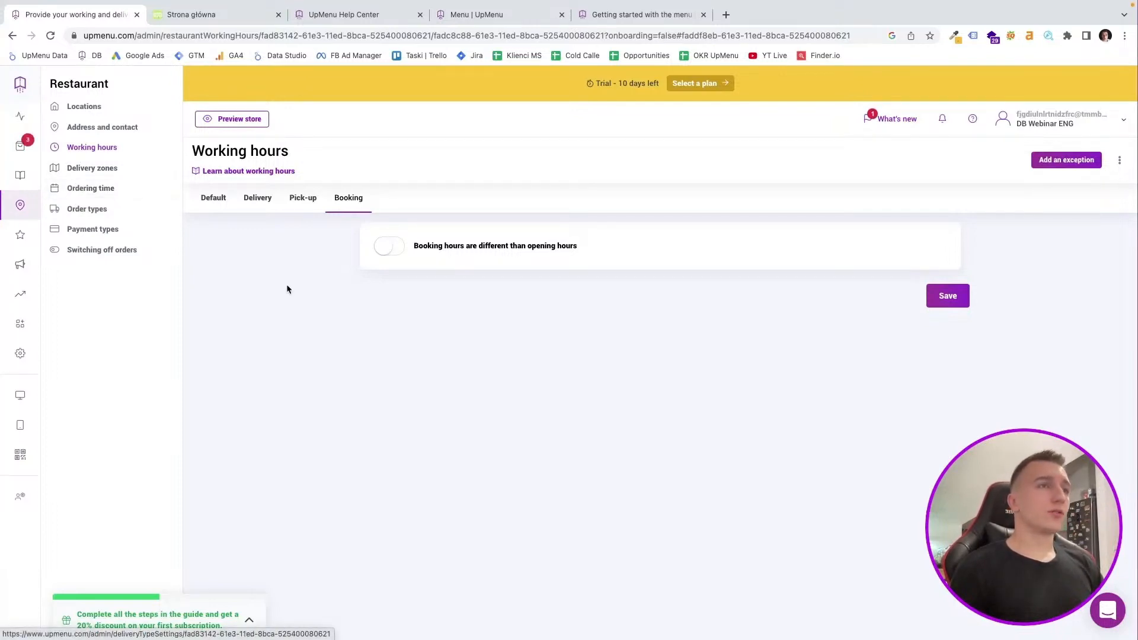
Review the restaurant's address and contact form and its payment types, dismissing the payment types tour
{"action": "left_click", "coordinate": [102, 127]}
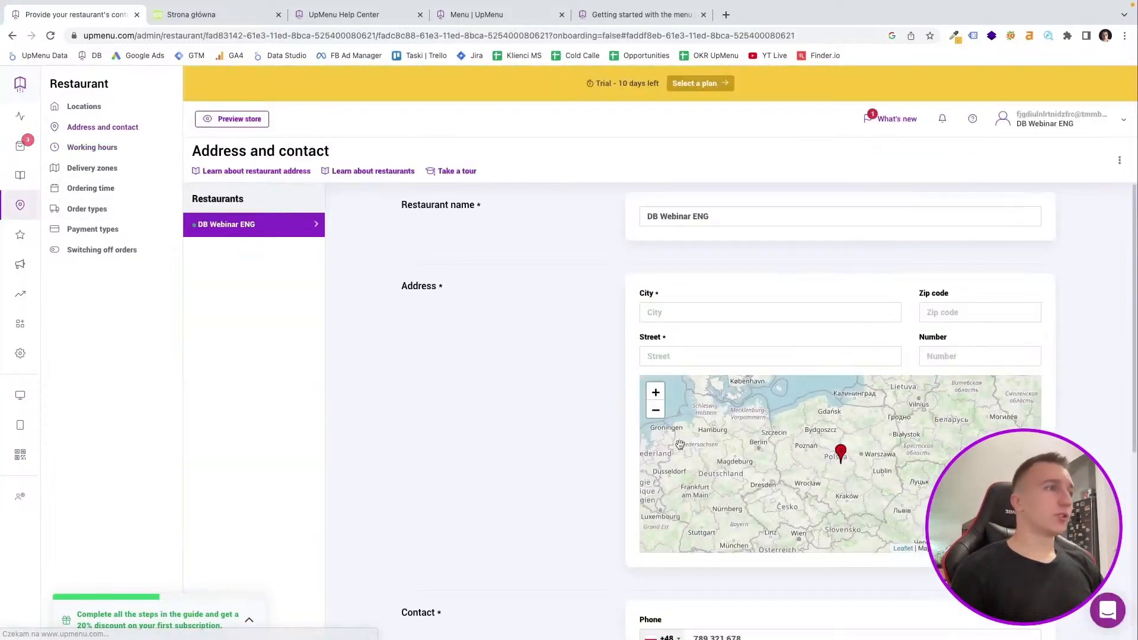
{"action": "scroll", "coordinate": [525, 450], "scroll_direction": "down", "scroll_amount": 3}
{"action": "scroll", "coordinate": [393, 355], "scroll_direction": "down", "scroll_amount": 2}
{"action": "scroll", "coordinate": [431, 344], "scroll_direction": "up", "scroll_amount": 5}
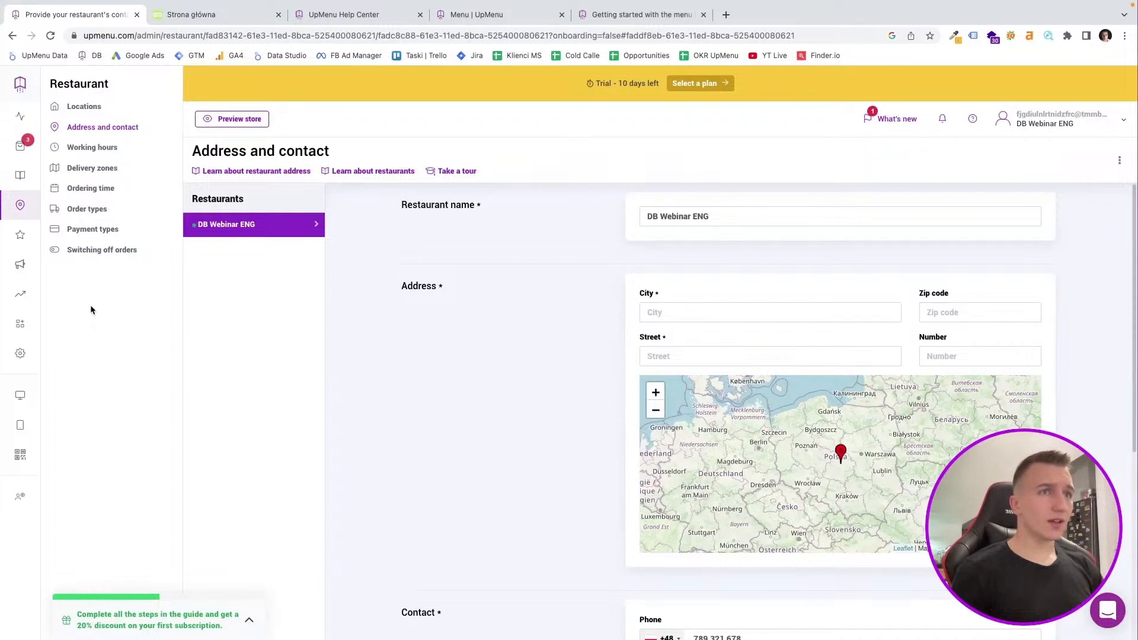
{"action": "left_click", "coordinate": [84, 239]}
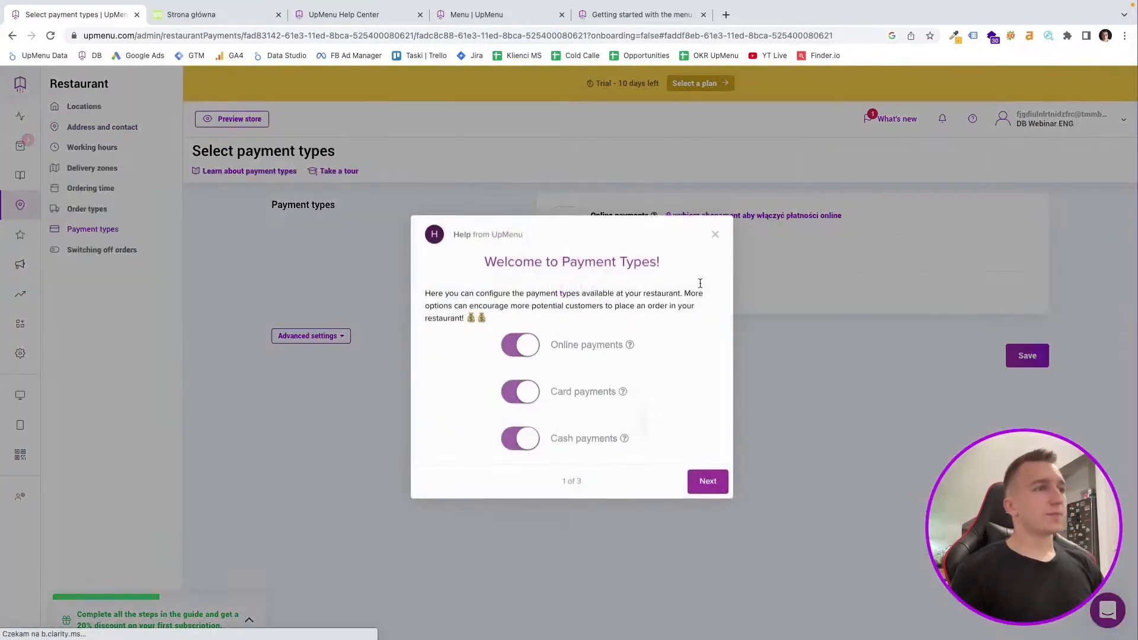
{"action": "left_click", "coordinate": [716, 236]}
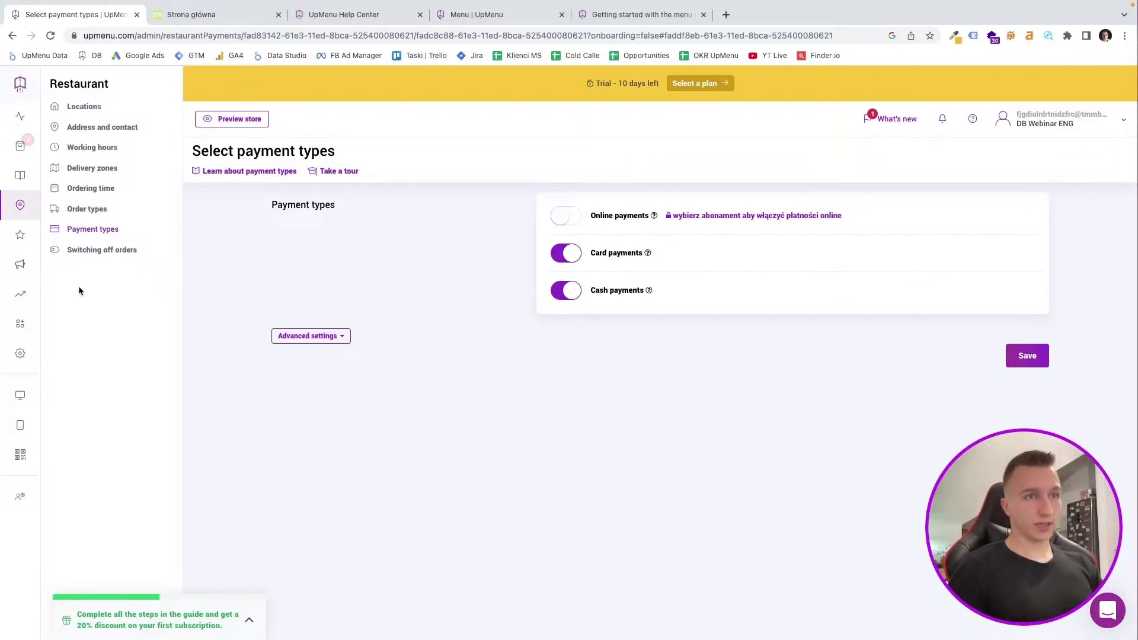
Open the marketing campaigns and start a new email campaign to view its message form
{"action": "mouse_move", "coordinate": [31, 270]}
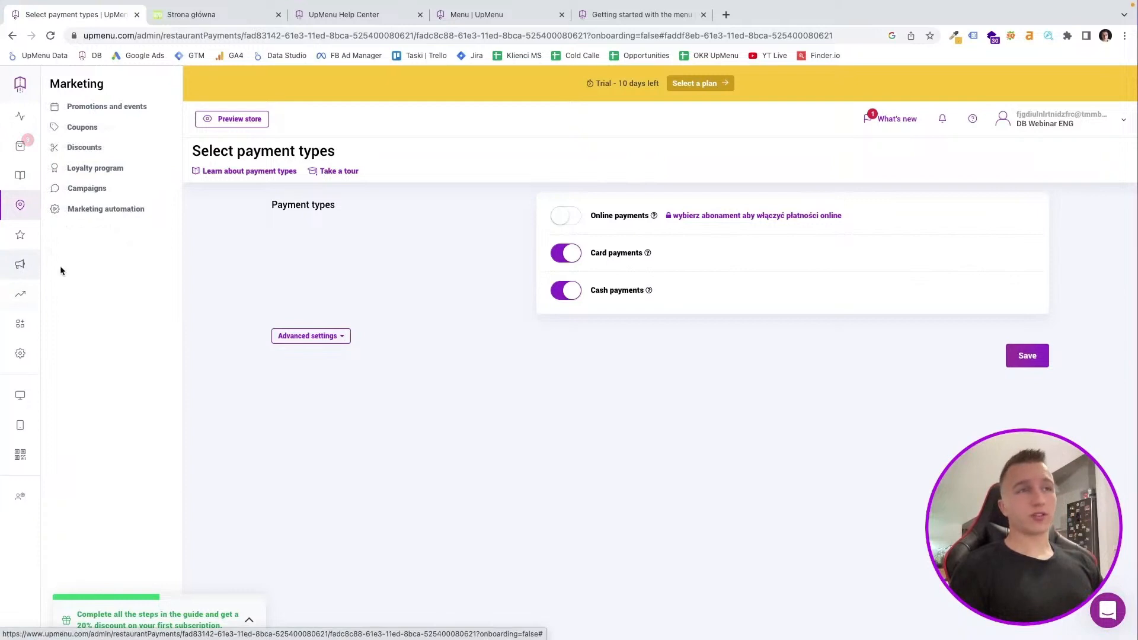
{"action": "left_click", "coordinate": [22, 265]}
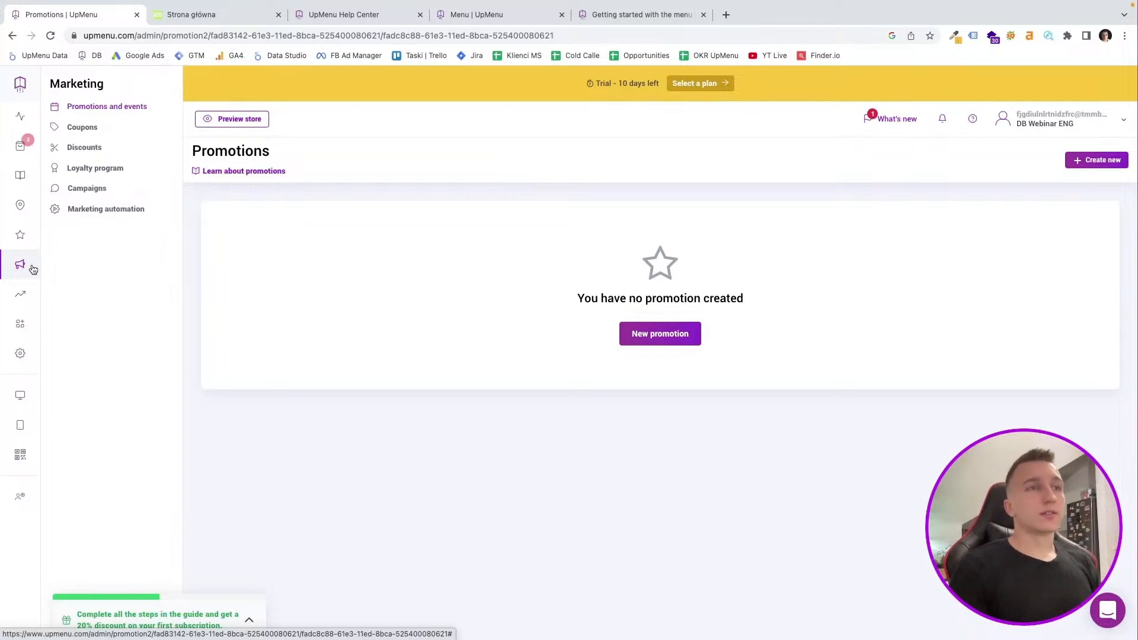
{"action": "left_click", "coordinate": [121, 193]}
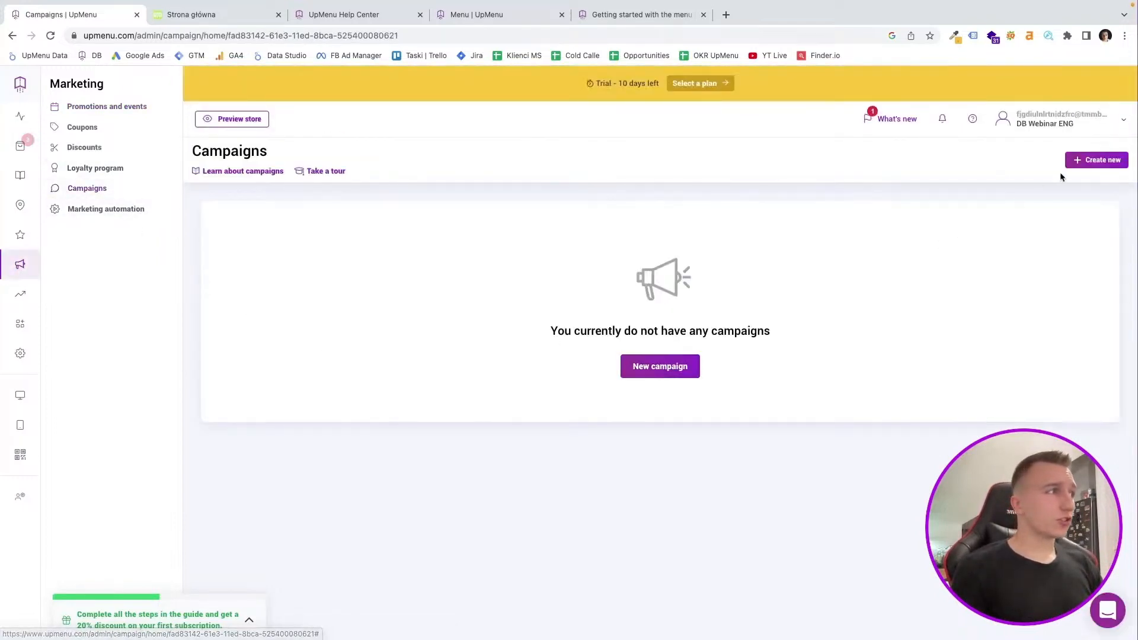
{"action": "left_click", "coordinate": [1087, 160]}
{"action": "left_click", "coordinate": [719, 224]}
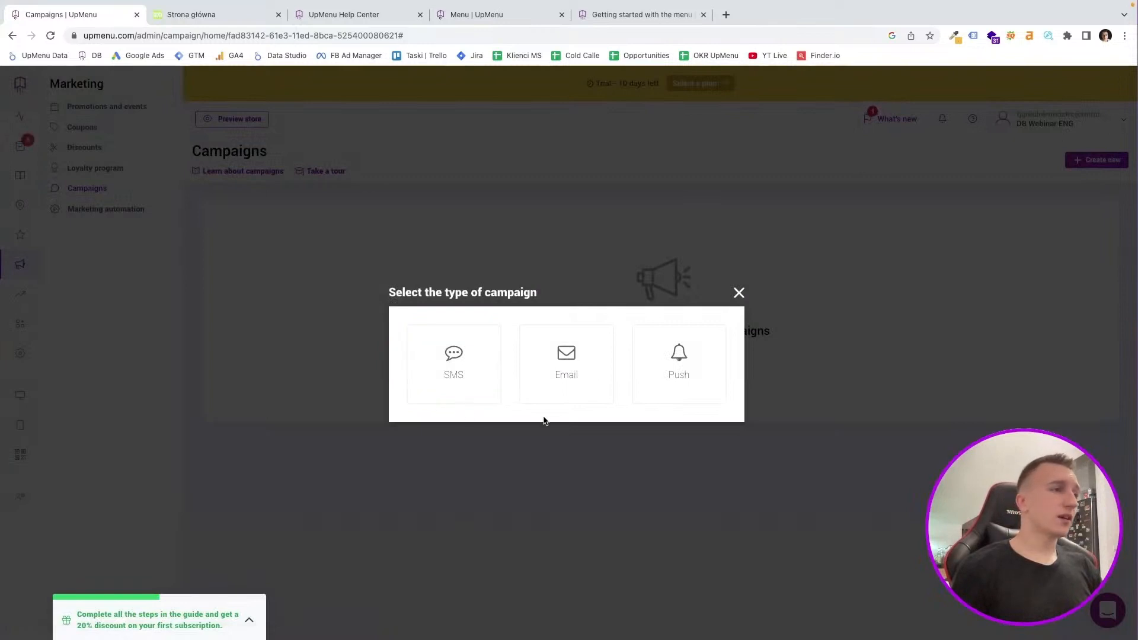
{"action": "left_click", "coordinate": [546, 398]}
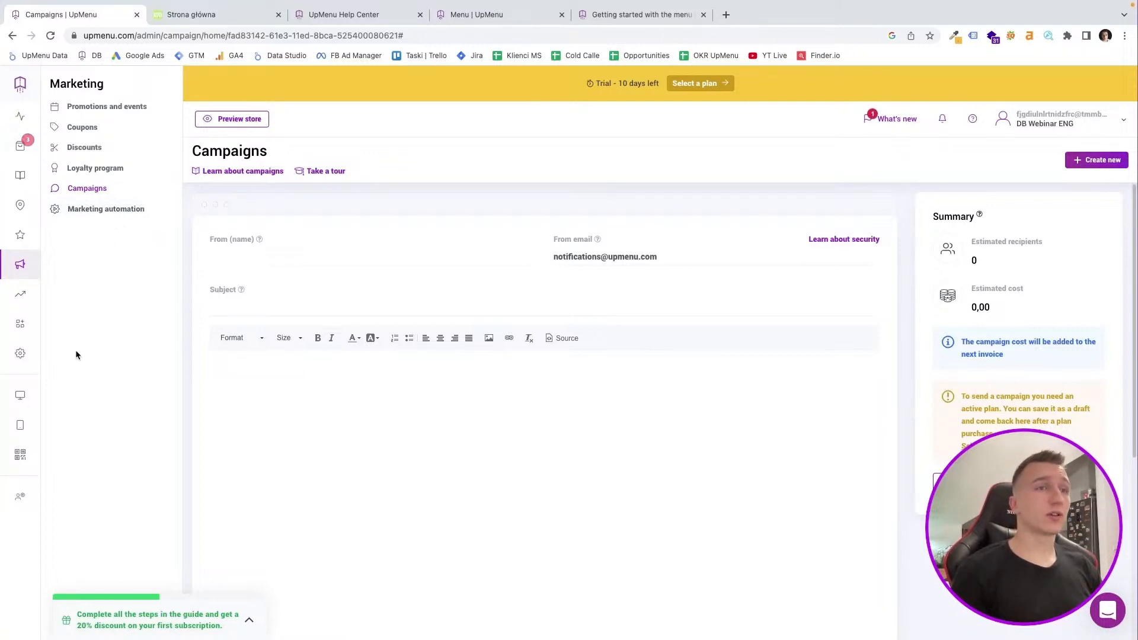
Open marketing automation and start a new automation to view its form, dismissing the welcome tour
{"action": "mouse_move", "coordinate": [35, 363]}
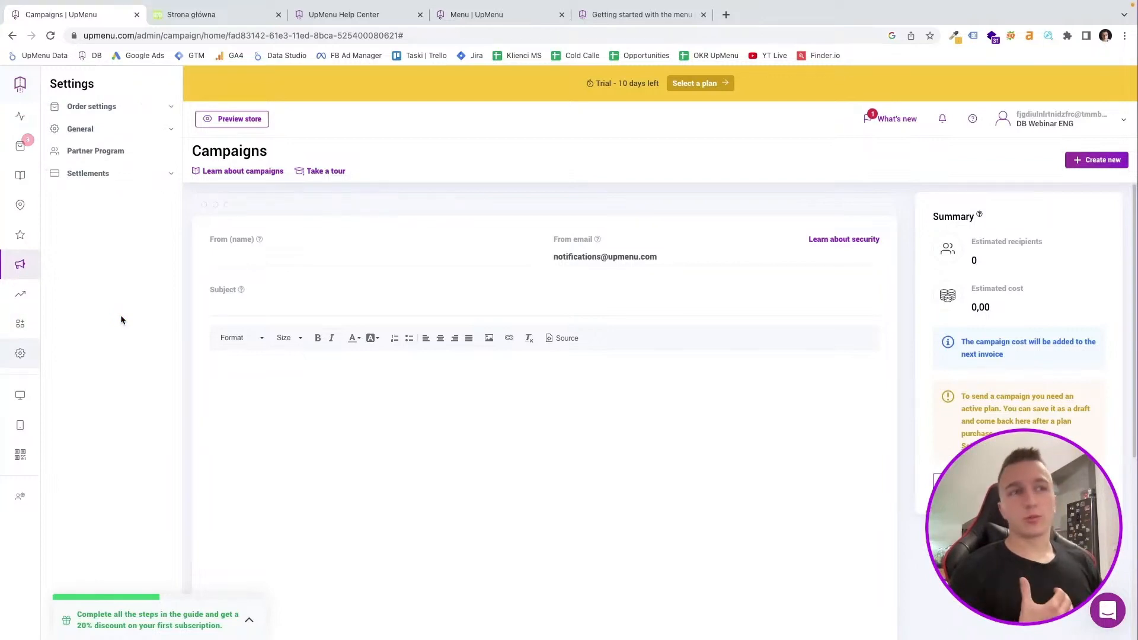
{"action": "left_click", "coordinate": [28, 296]}
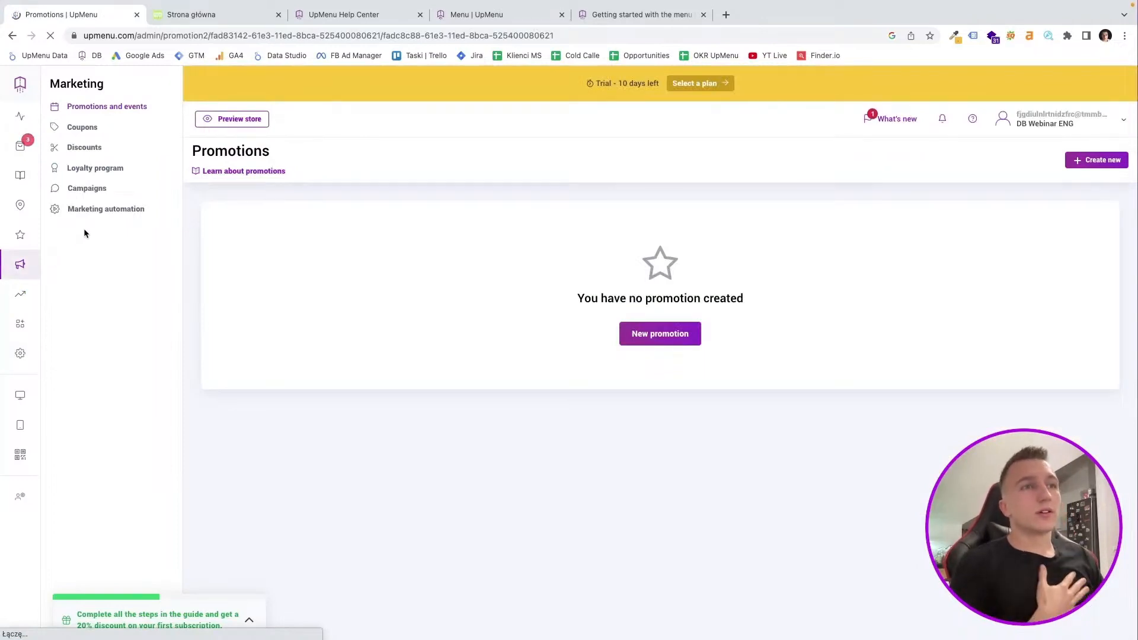
{"action": "left_click", "coordinate": [102, 211]}
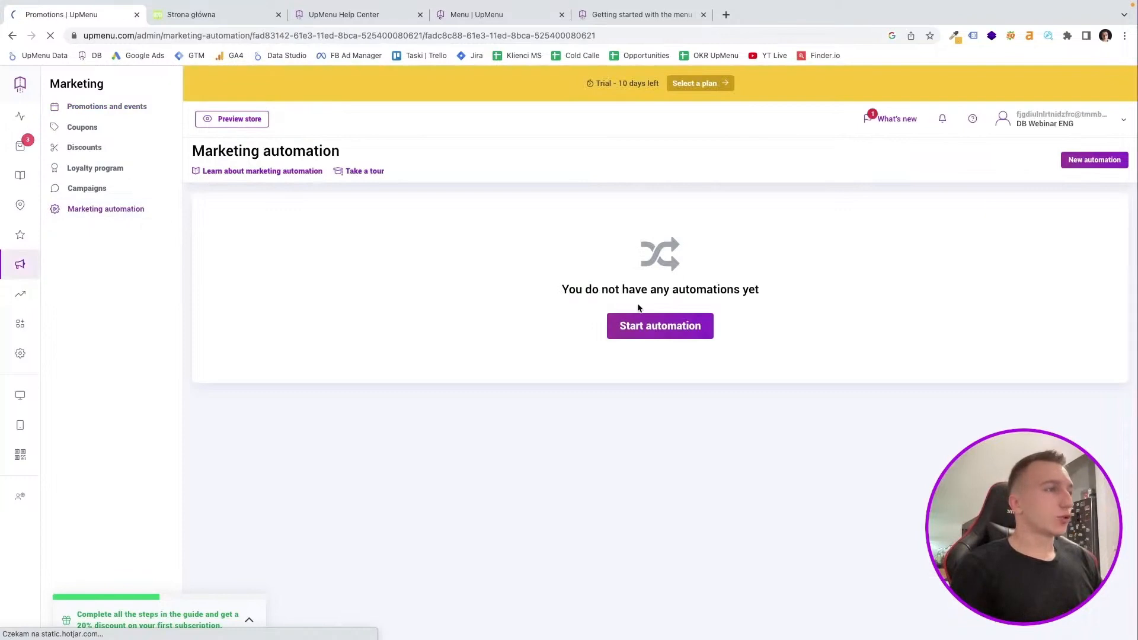
{"action": "left_click", "coordinate": [632, 326]}
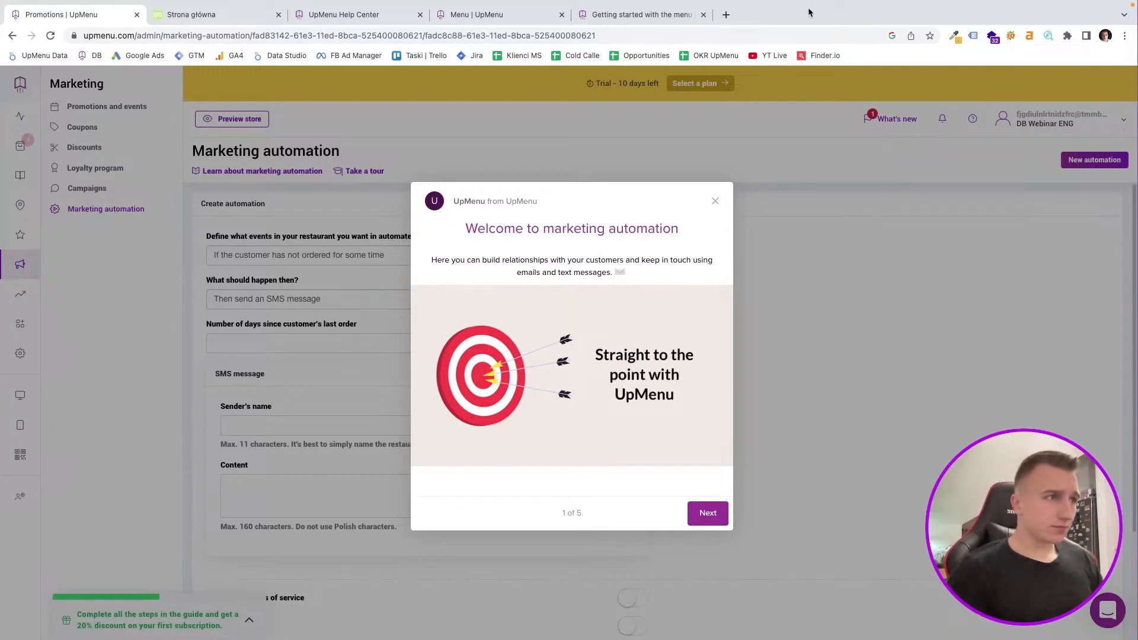
{"action": "left_click", "coordinate": [716, 201]}
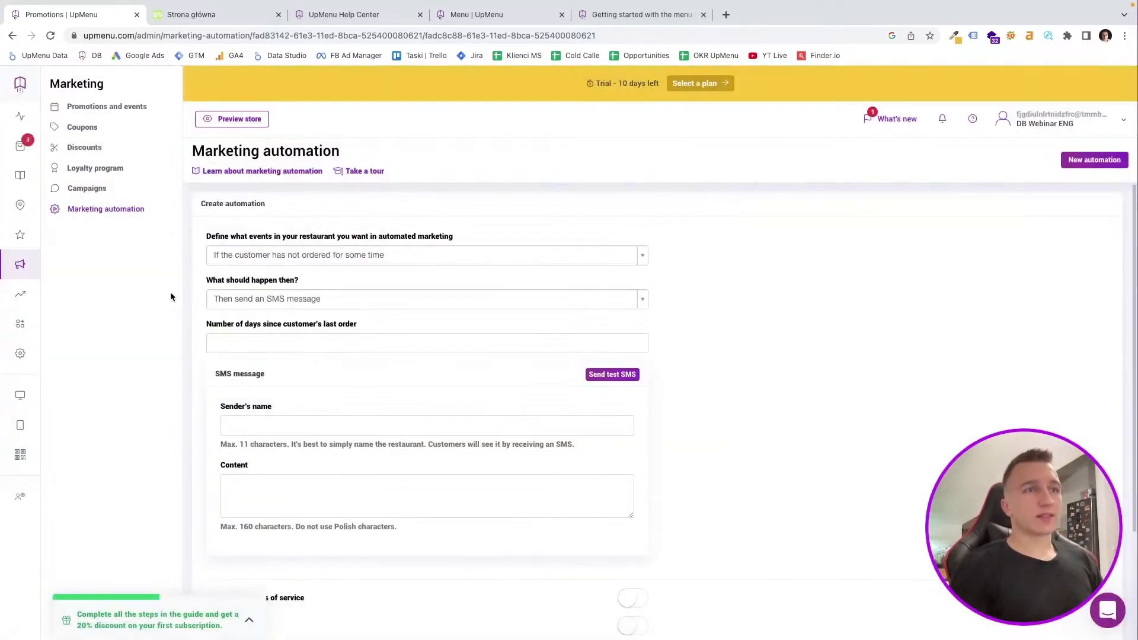
Open the sales reports summary and dismiss the reports welcome tour
{"action": "mouse_move", "coordinate": [19, 297]}
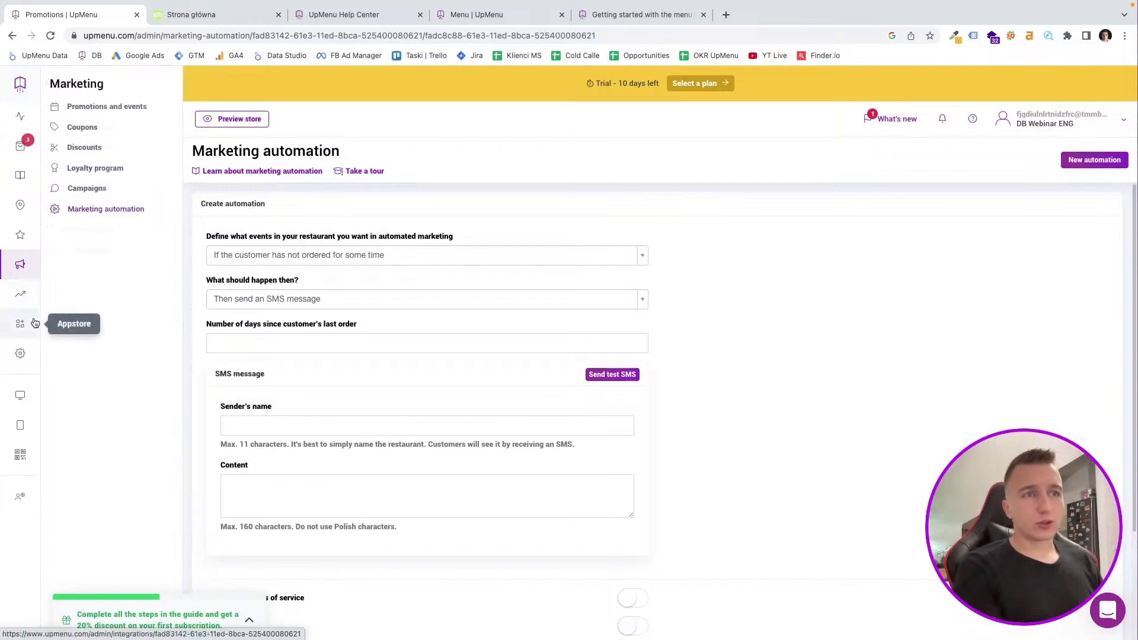
{"action": "left_click", "coordinate": [27, 286]}
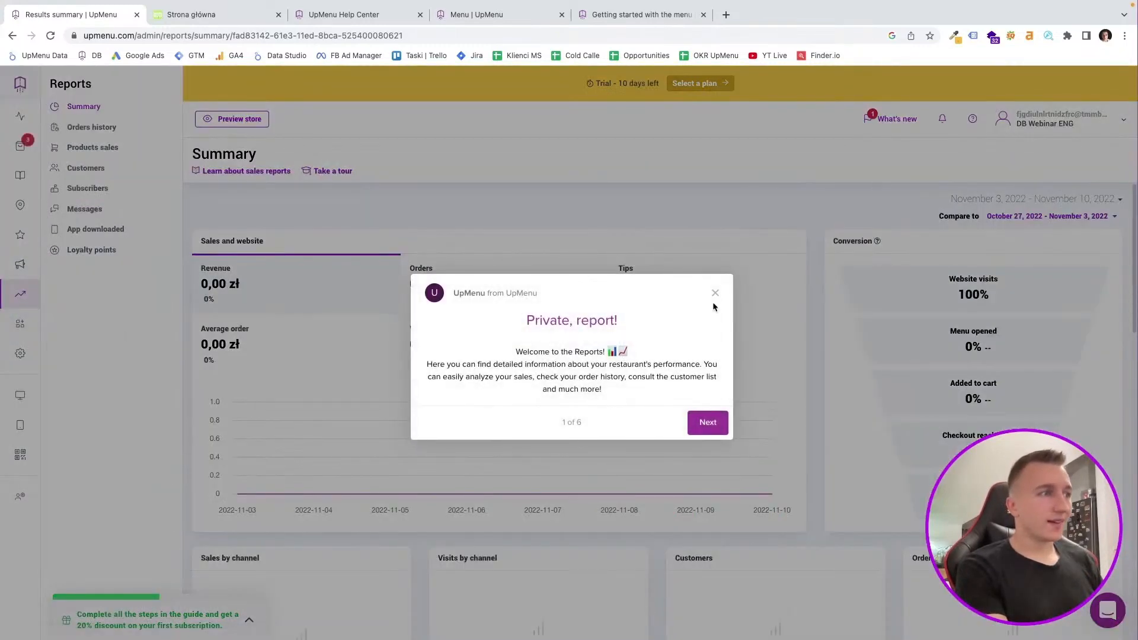
{"action": "left_click", "coordinate": [715, 292]}
Review the Appstore integrations for analytics, sales systems, delivery, orders management and printing
{"action": "left_click", "coordinate": [18, 327]}
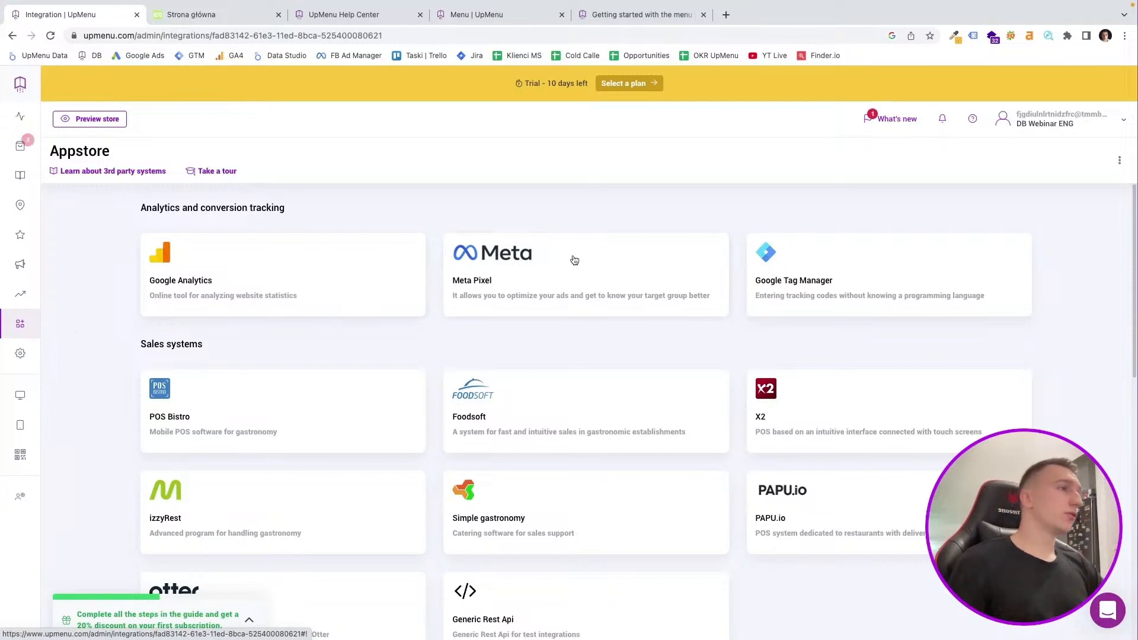
{"action": "scroll", "coordinate": [664, 299], "scroll_direction": "down", "scroll_amount": 2}
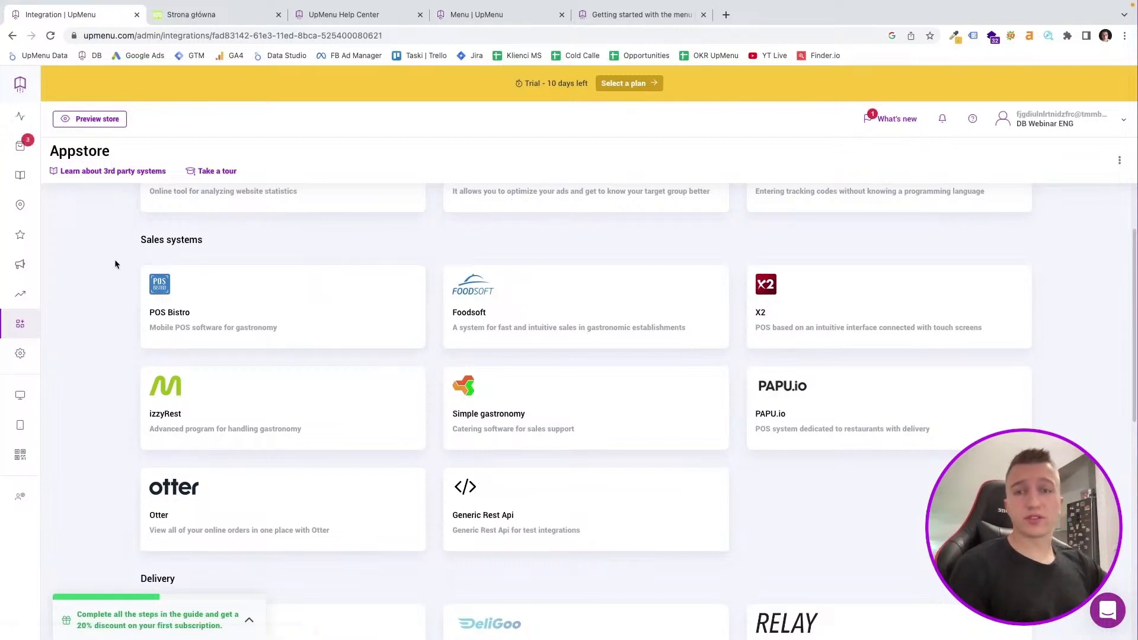
{"action": "scroll", "coordinate": [211, 331], "scroll_direction": "down", "scroll_amount": 4}
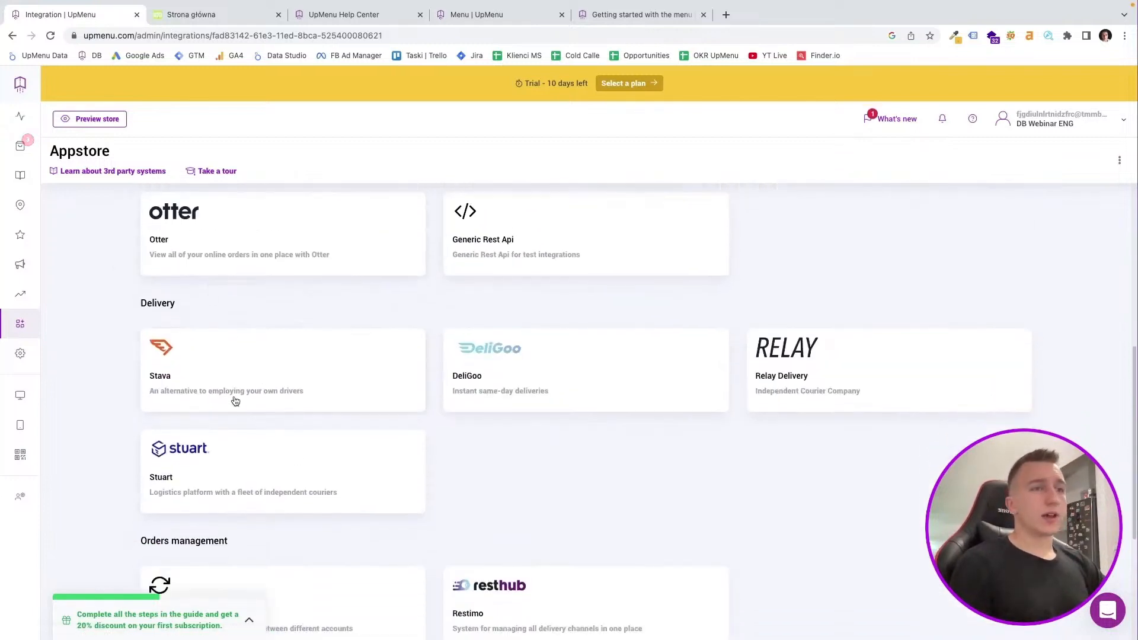
{"action": "scroll", "coordinate": [236, 401], "scroll_direction": "down", "scroll_amount": 3}
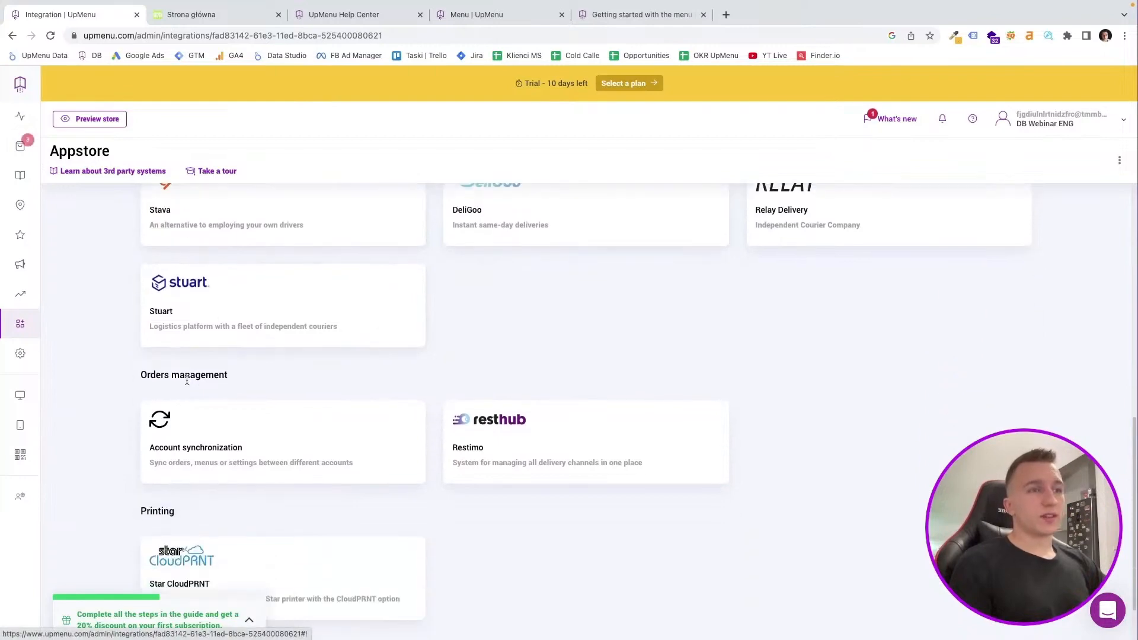
{"action": "scroll", "coordinate": [91, 389], "scroll_direction": "up", "scroll_amount": 14}
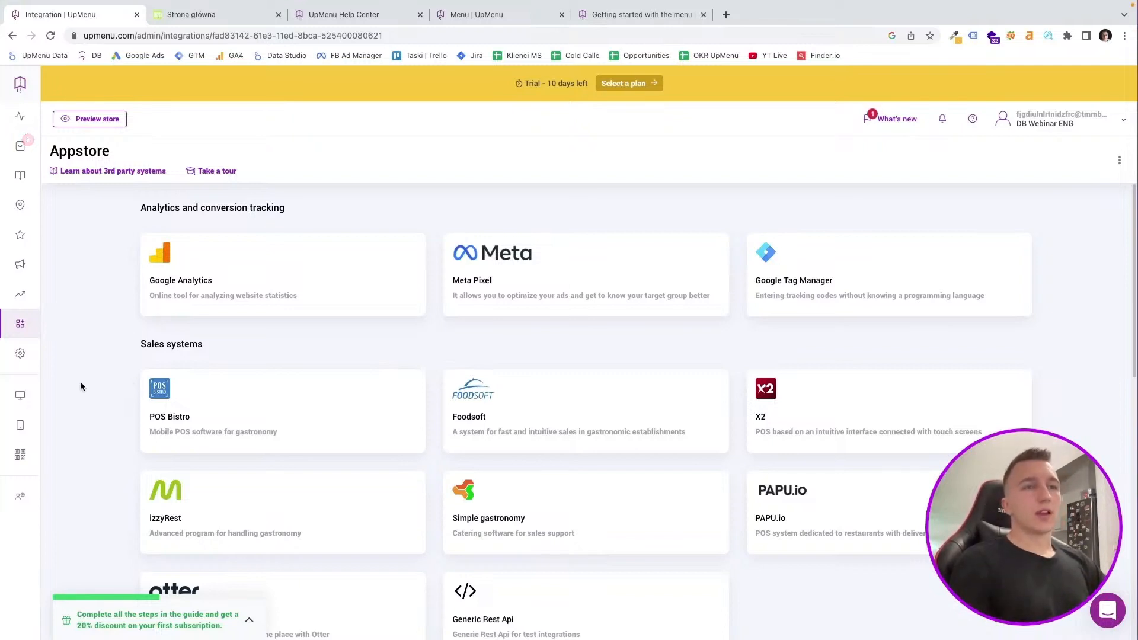
Open the mobile apps configuration, dismiss its tour, choose the custom color layout, and review the color, menu layout, logo and app name settings without saving
{"action": "left_click", "coordinate": [22, 428]}
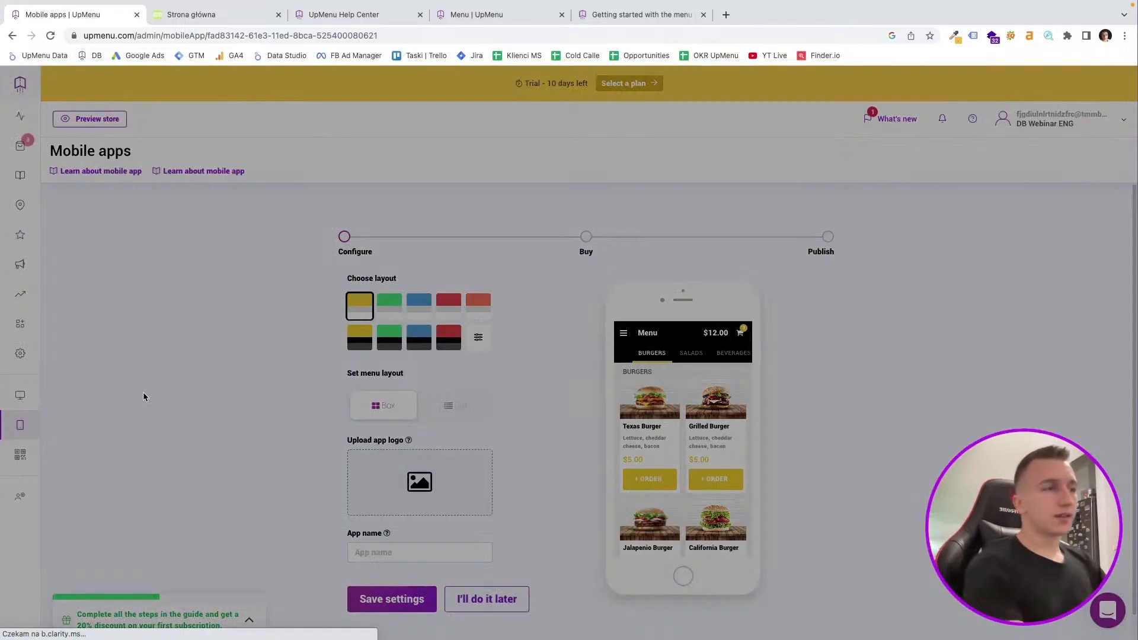
{"action": "left_click", "coordinate": [716, 193]}
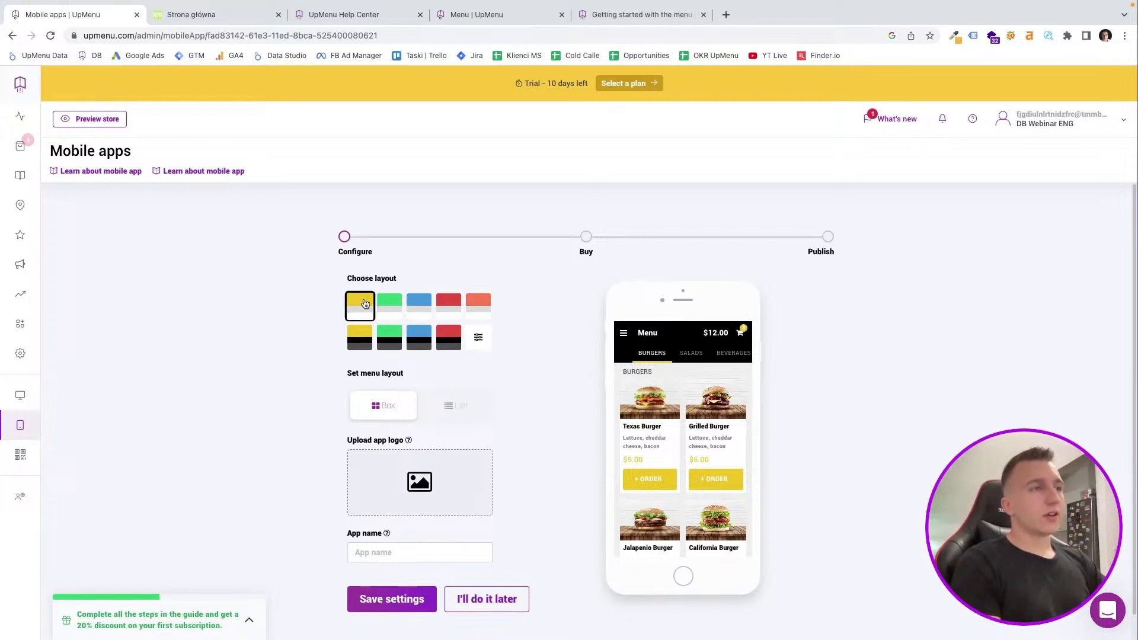
{"action": "left_click", "coordinate": [478, 337]}
{"action": "scroll", "coordinate": [423, 374], "scroll_direction": "down", "scroll_amount": 3}
{"action": "scroll", "coordinate": [423, 375], "scroll_direction": "down", "scroll_amount": 3}
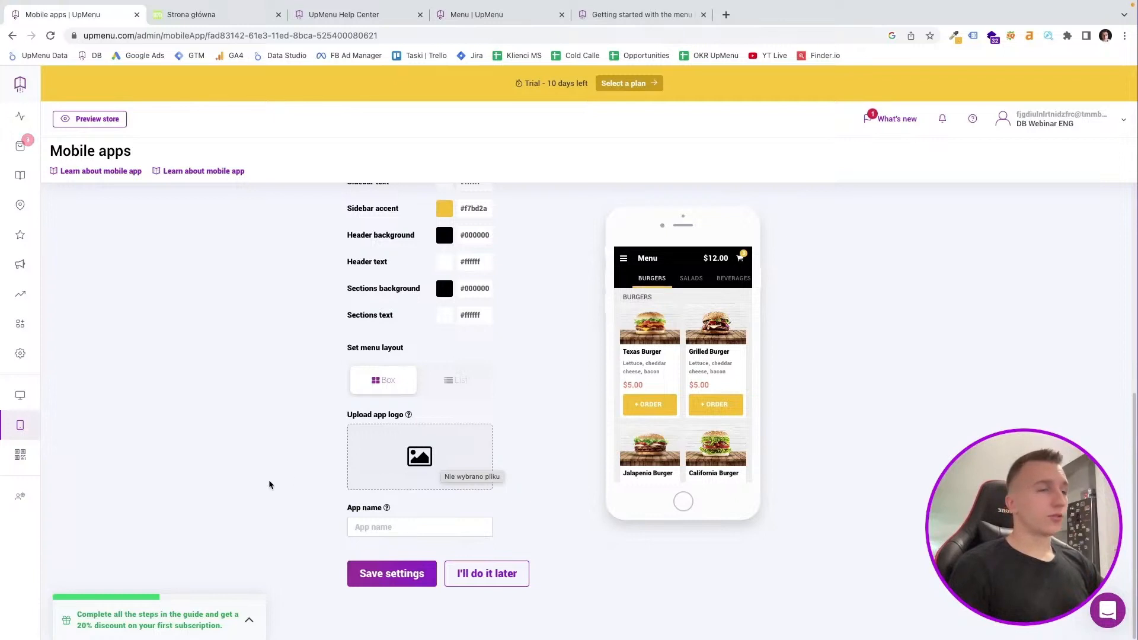
{"action": "left_click", "coordinate": [375, 527]}
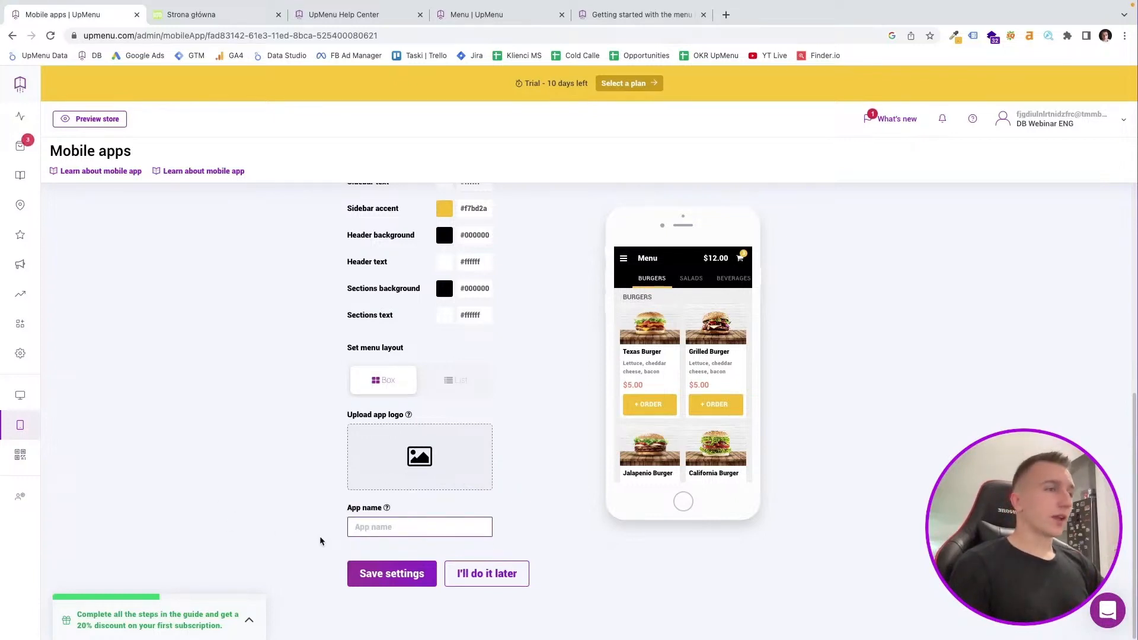
{"action": "scroll", "coordinate": [264, 512], "scroll_direction": "up", "scroll_amount": 7}
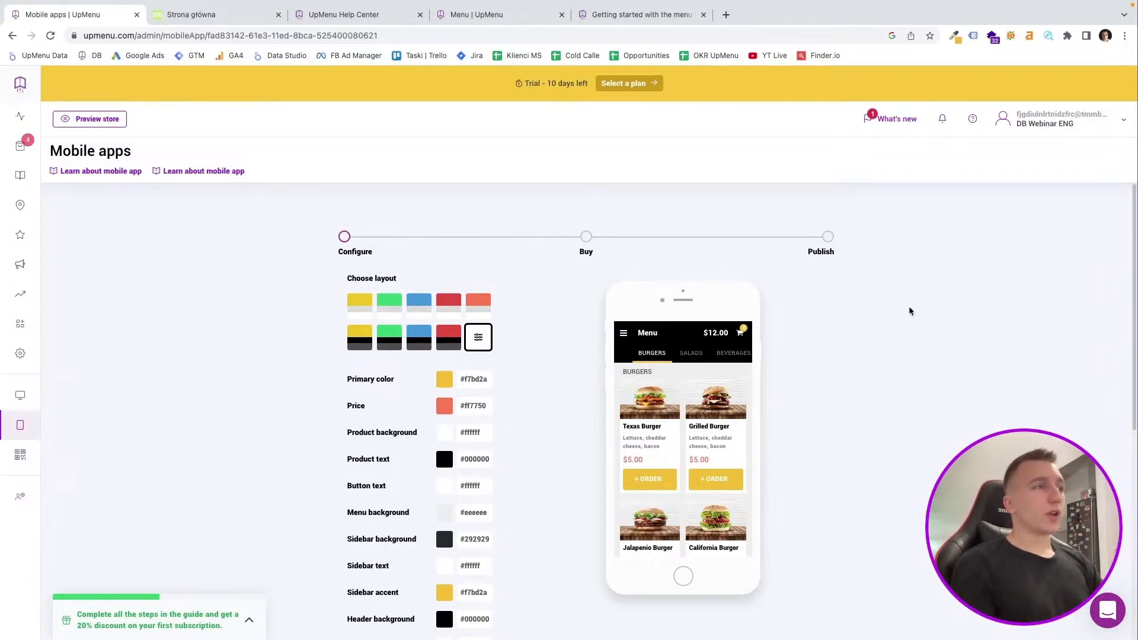
{"action": "scroll", "coordinate": [484, 399], "scroll_direction": "down", "scroll_amount": 4}
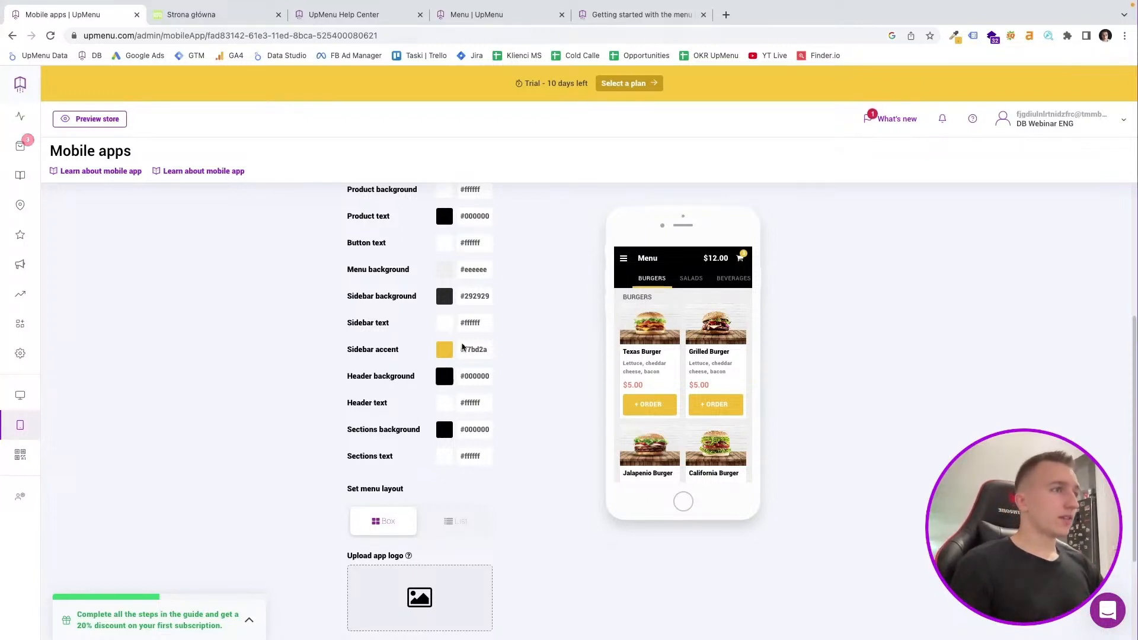
{"action": "scroll", "coordinate": [510, 368], "scroll_direction": "up", "scroll_amount": 4}
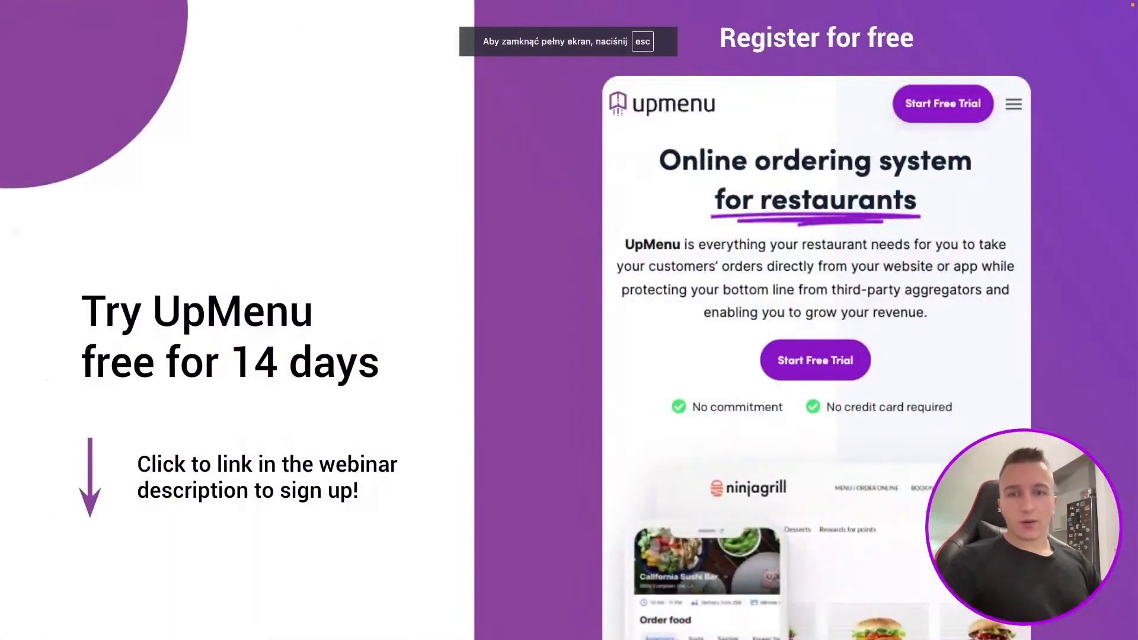
{"action": "left_click", "coordinate": [746, 474]}
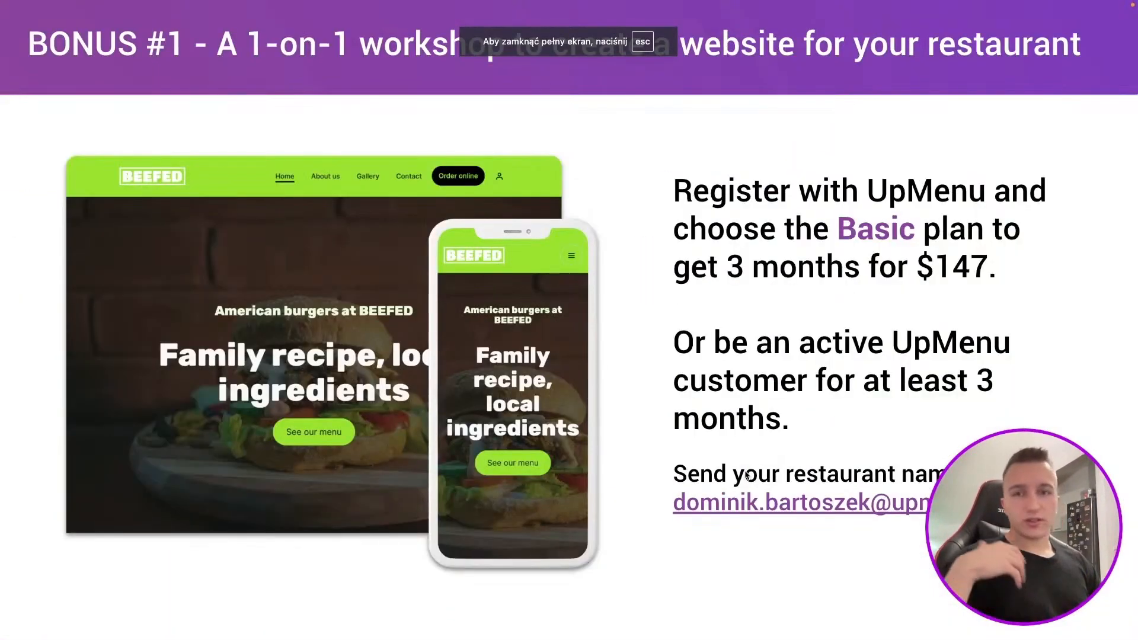